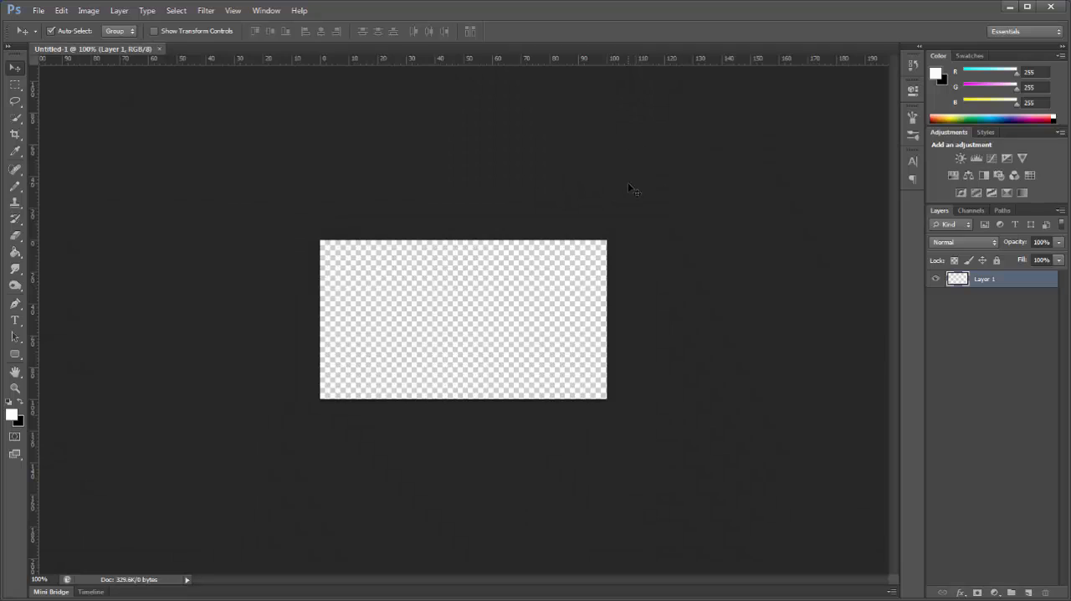
# Step: Fill the empty layer with the black background colour
pyautogui.hotkey('ctrl', 'i')
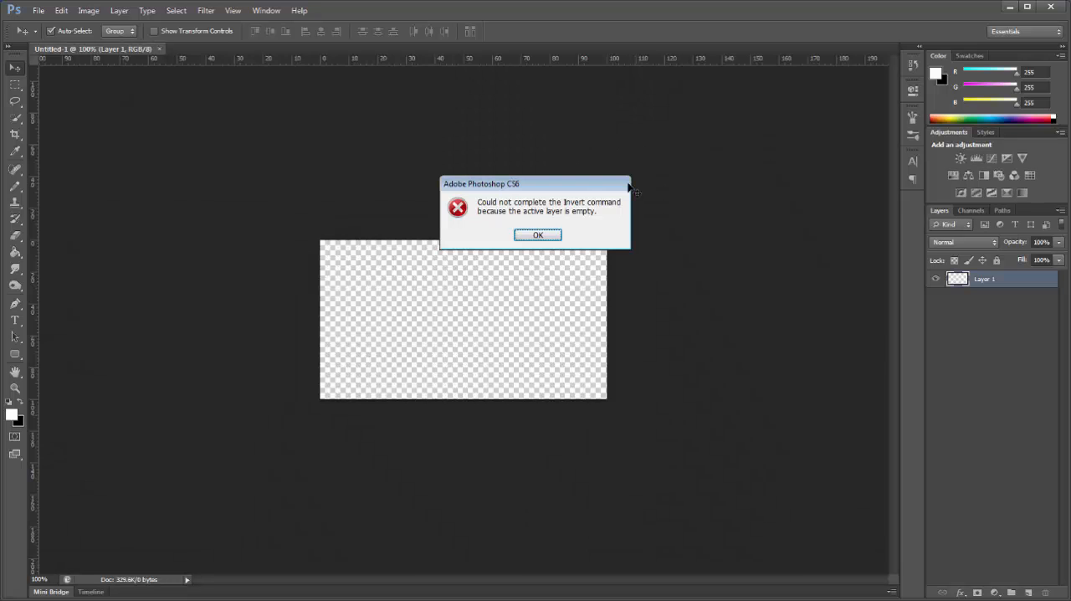
pyautogui.click(542, 235)
pyautogui.hotkey('ctrl', 'BackSpace')
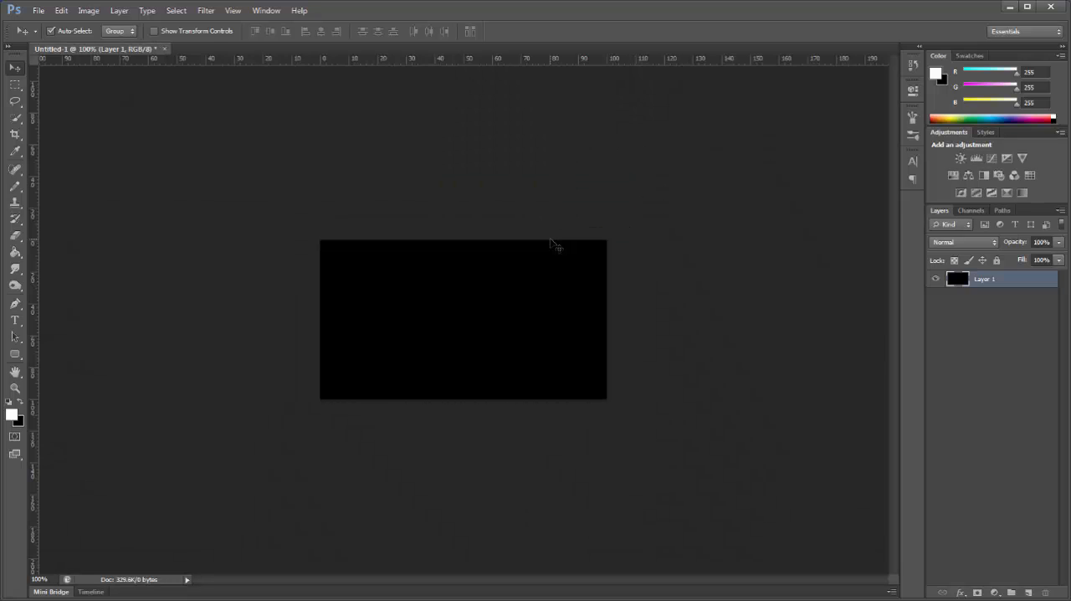
pyautogui.hotkey('ctrl', 'i')
pyautogui.hotkey('ctrl', 'i')
# Step: Open the recent file Volcanic Wukong by Ainoa.png and copy the character into the Untitled-1 document
pyautogui.click(39, 11)
pyautogui.moveTo(71, 98)
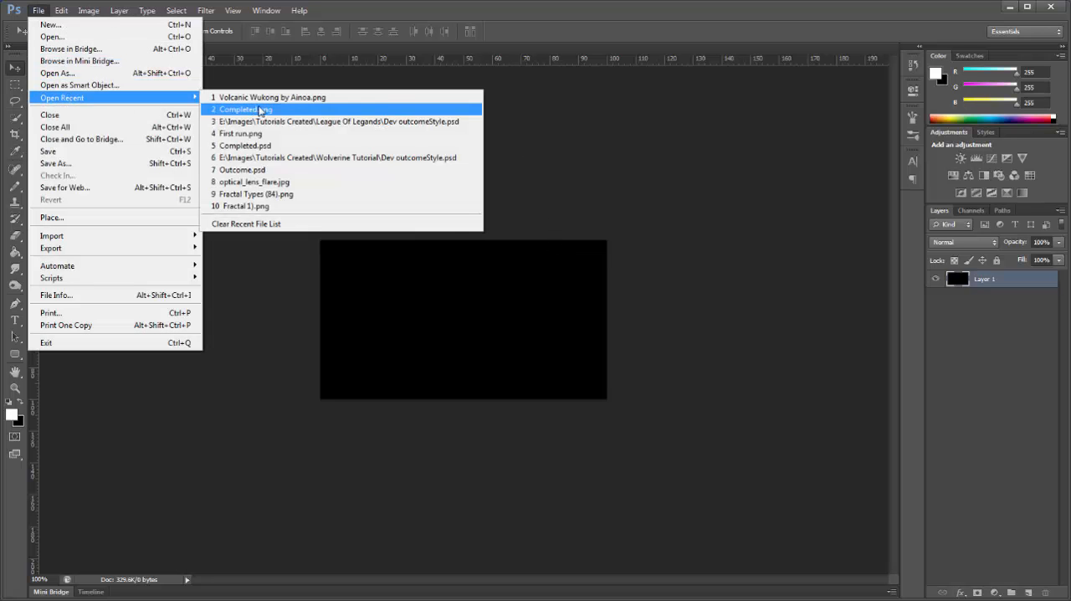
pyautogui.click(265, 98)
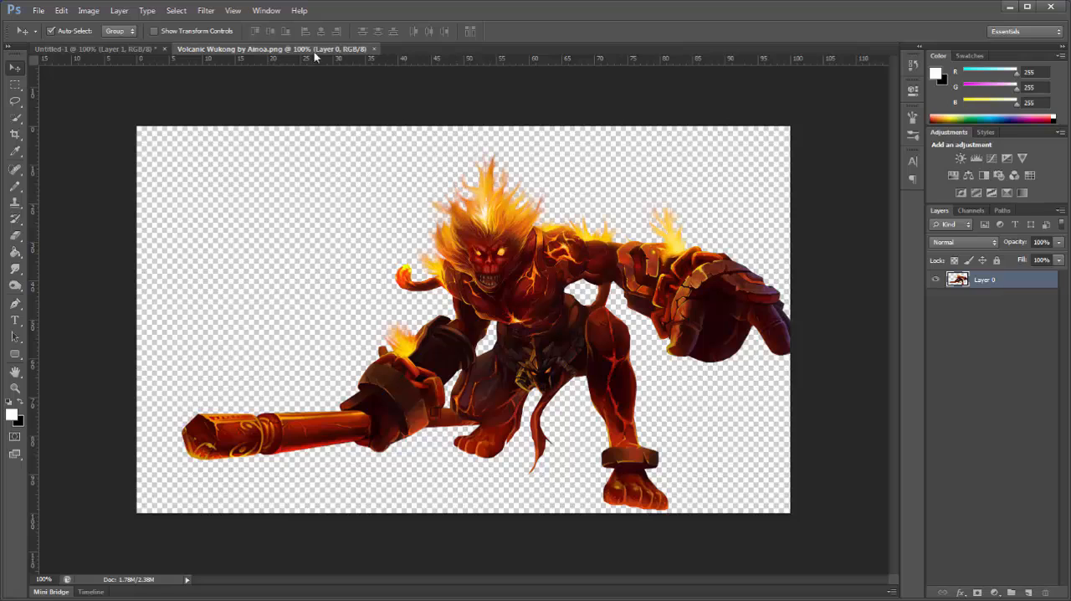
pyautogui.moveTo(335, 49); pyautogui.dragTo(515, 104)
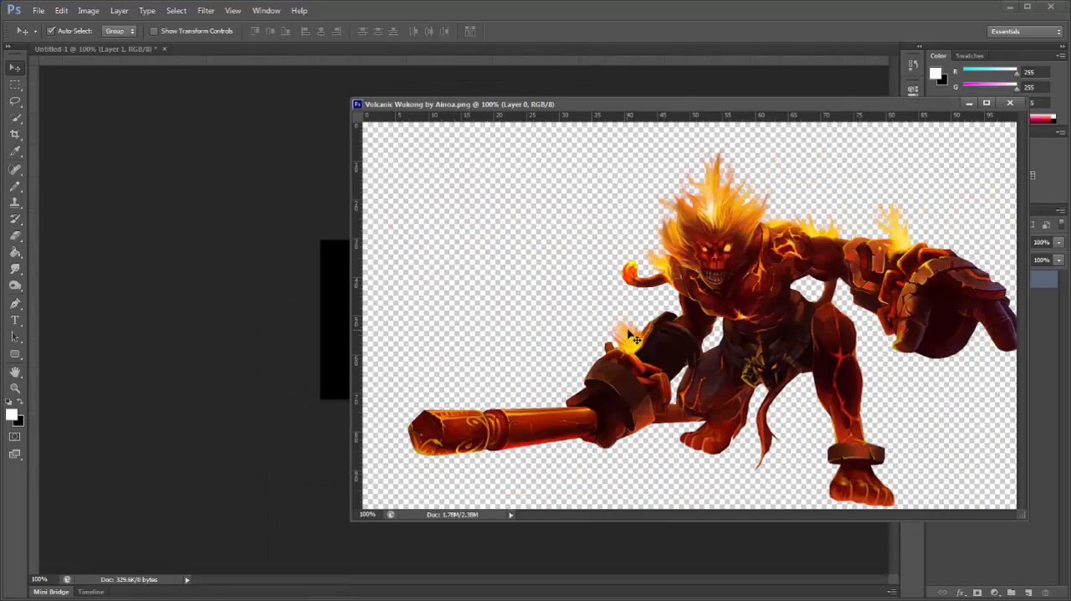
pyautogui.moveTo(880, 104); pyautogui.dragTo(624, 47)
pyautogui.click(97, 49)
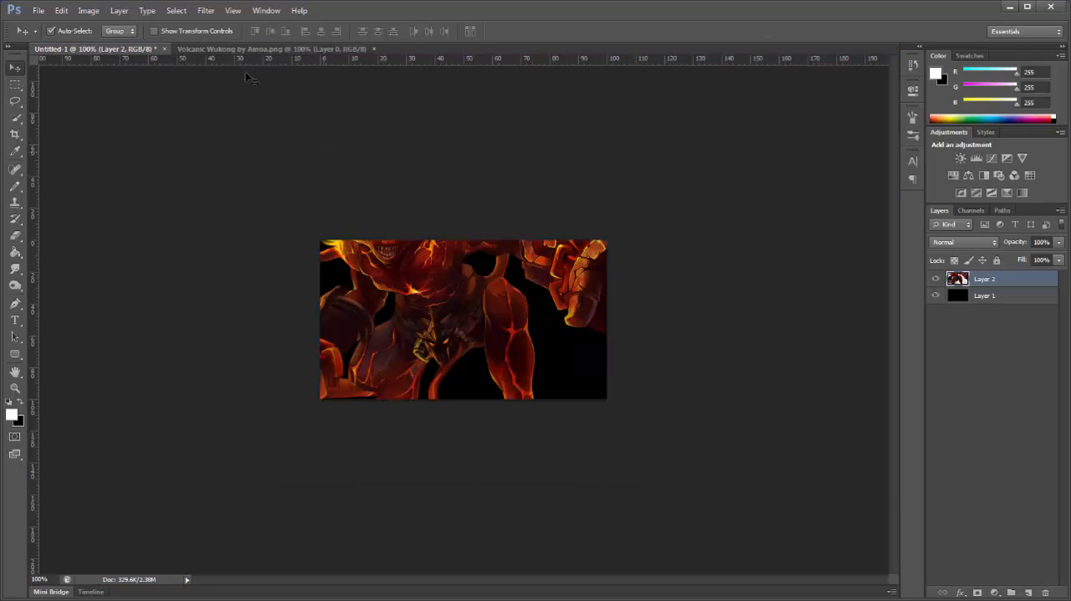
# Step: Scale the character layer to about 62% and position it so the head and torso fill the canvas, applying the transform
pyautogui.click(154, 31)
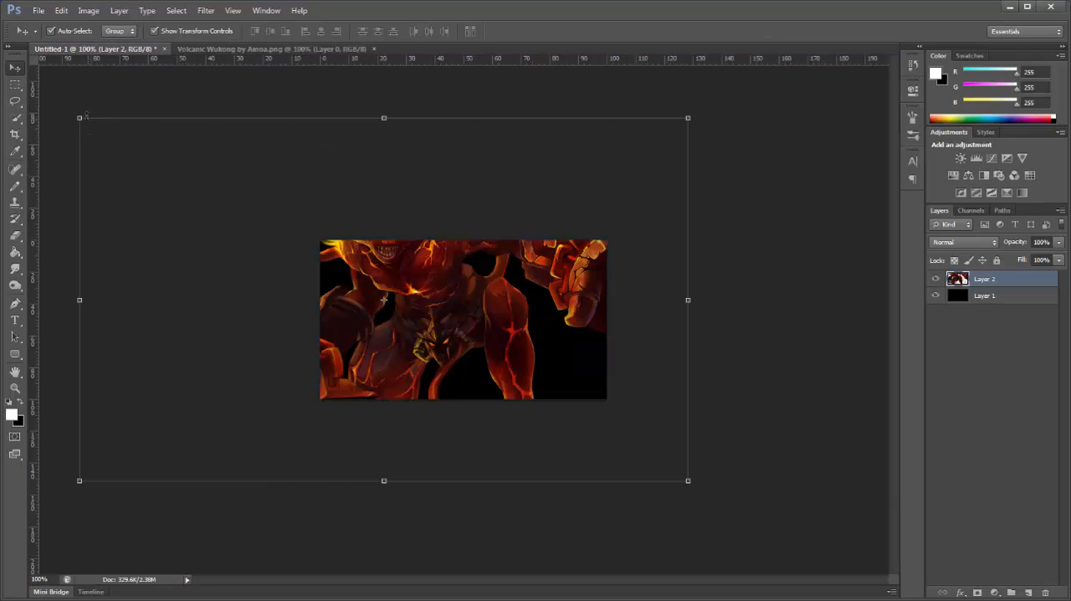
pyautogui.click(80, 117)
pyautogui.moveTo(294, 256); pyautogui.dragTo(261, 258)
pyautogui.moveTo(381, 348); pyautogui.dragTo(370, 326)
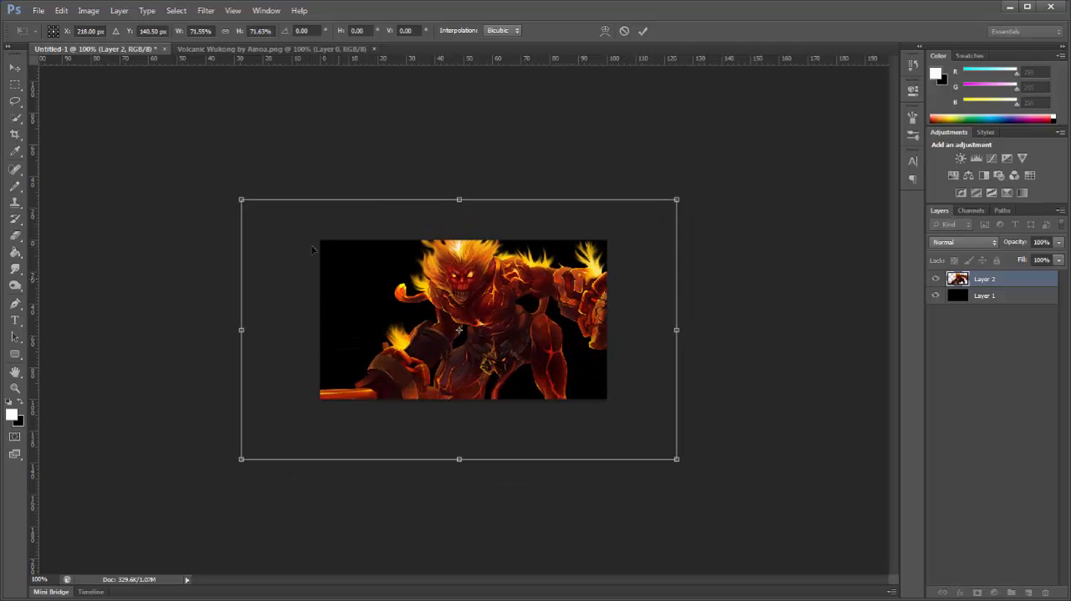
pyautogui.moveTo(241, 198); pyautogui.dragTo(310, 239)
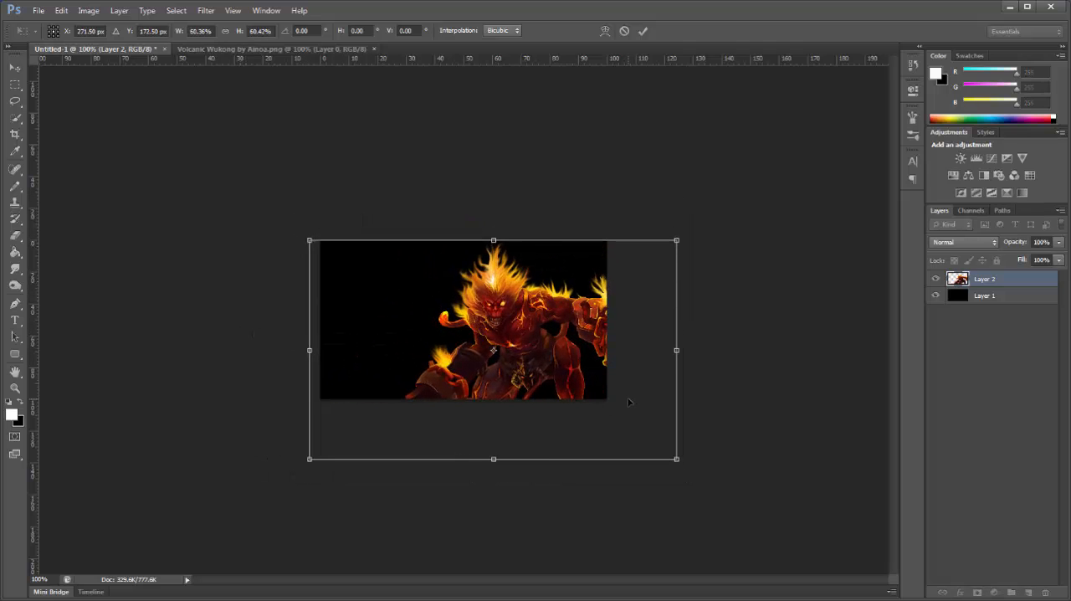
pyautogui.moveTo(628, 400); pyautogui.dragTo(602, 387)
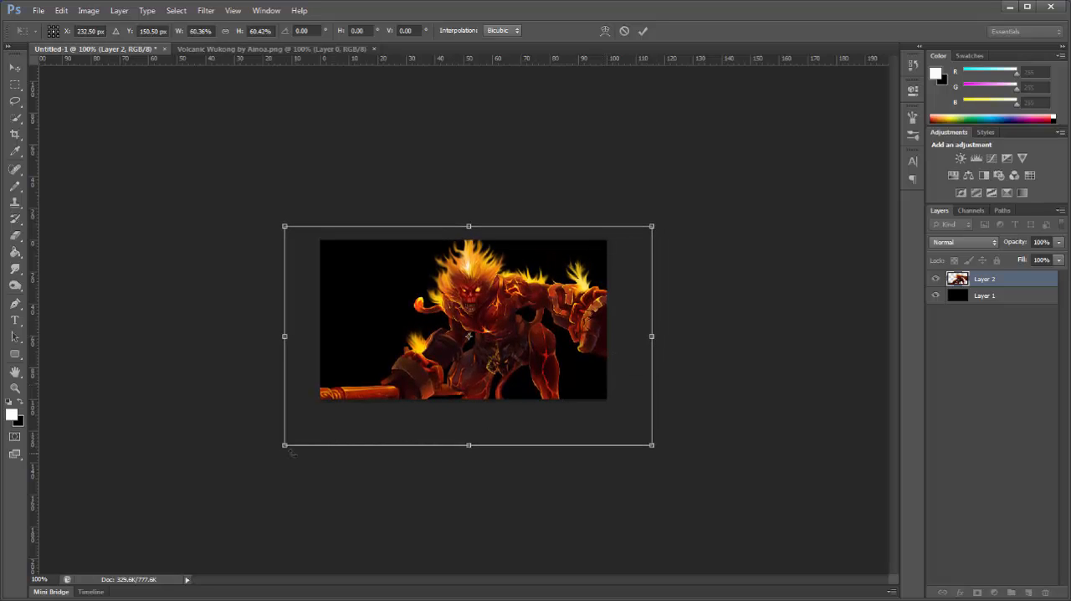
pyautogui.moveTo(286, 445); pyautogui.dragTo(274, 450)
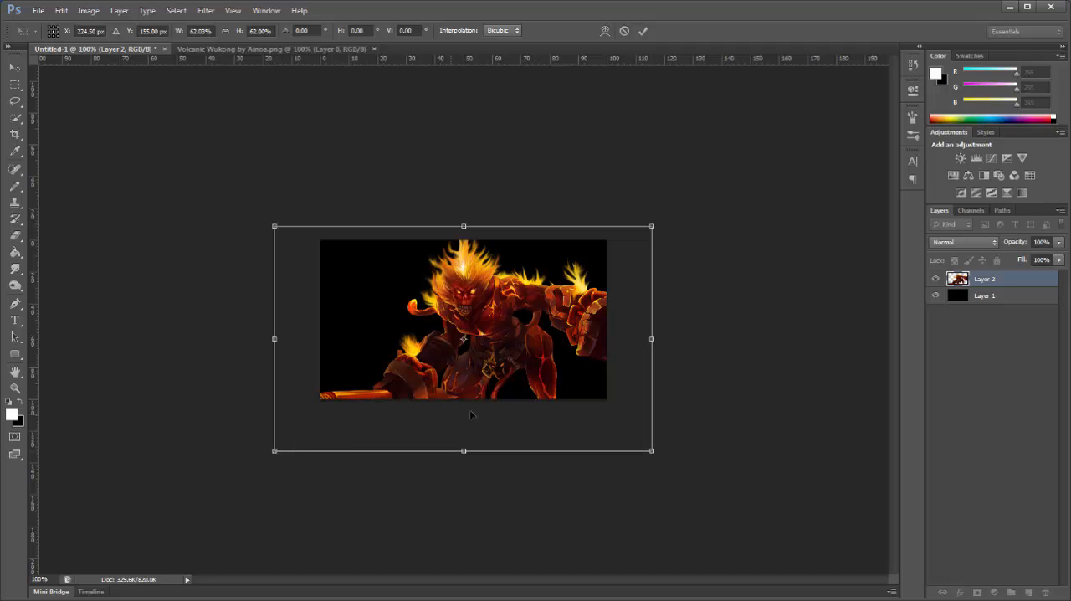
pyautogui.moveTo(503, 408); pyautogui.dragTo(494, 410)
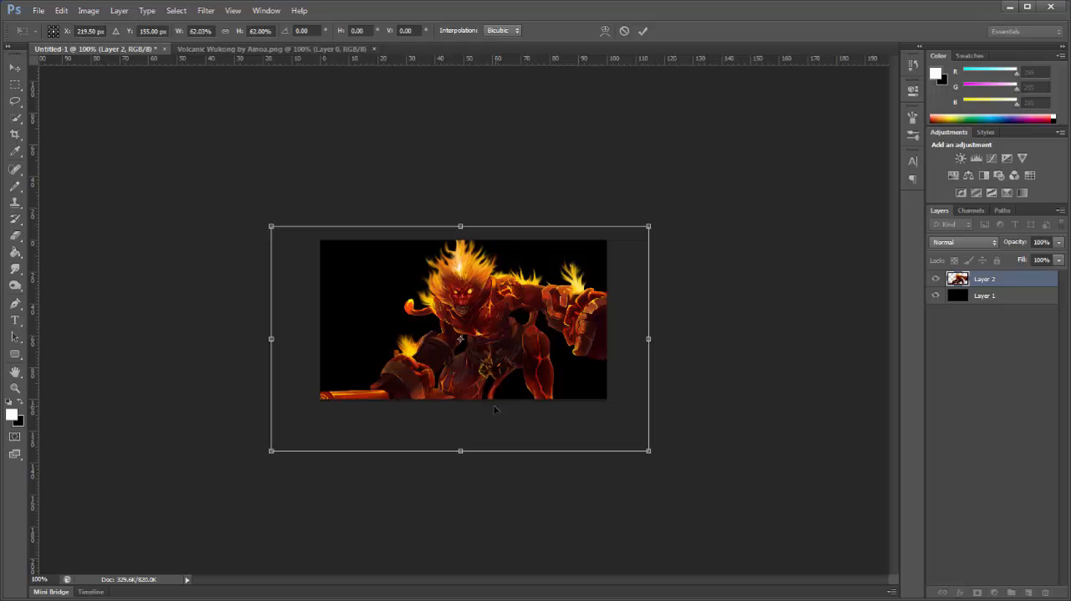
pyautogui.click(15, 67)
pyautogui.click(509, 235)
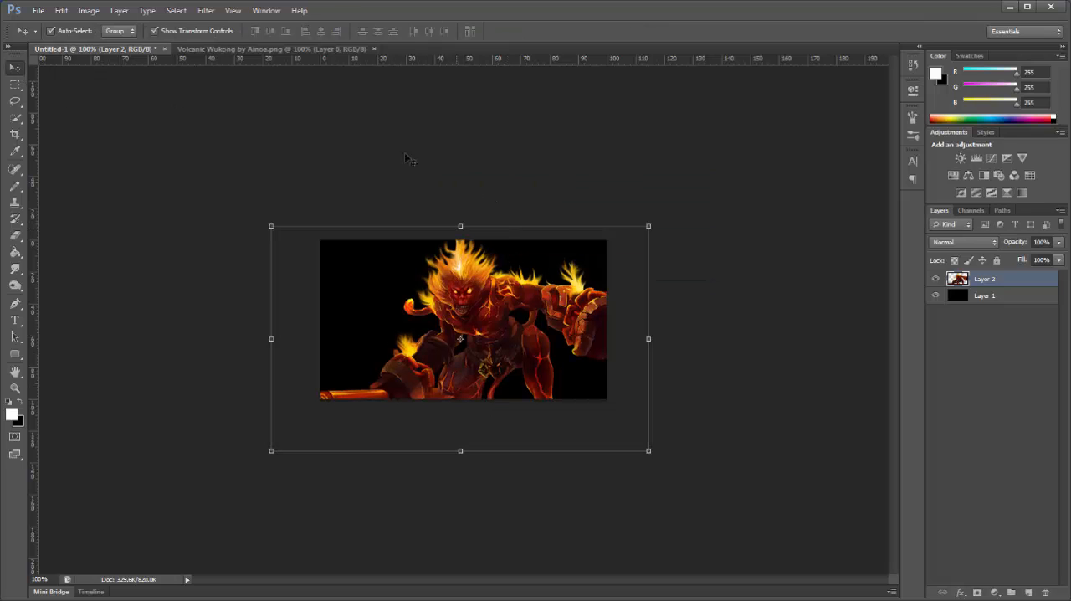
pyautogui.click(168, 37)
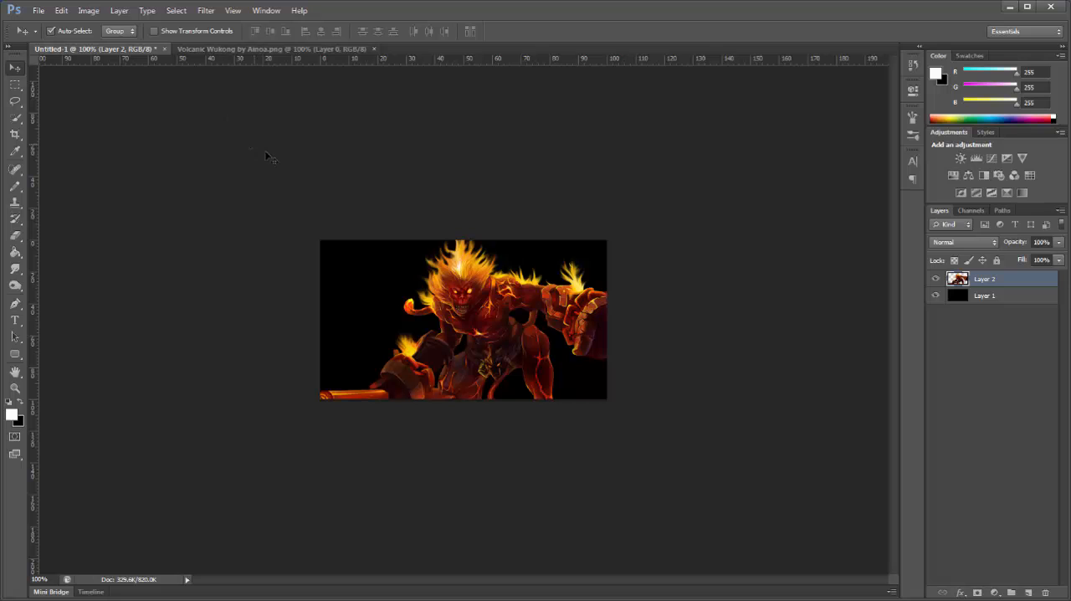
# Step: Open the lava texture Stock (2), copy it into the Untitled-1 document and close the source image
pyautogui.click(38, 10)
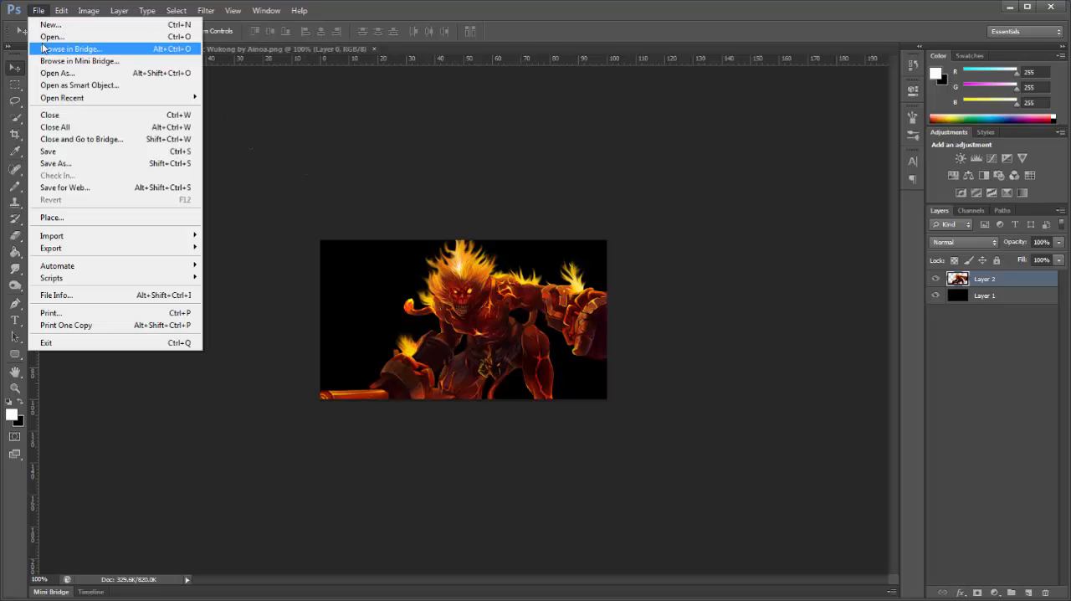
pyautogui.click(46, 31)
pyautogui.doubleClick(587, 274)
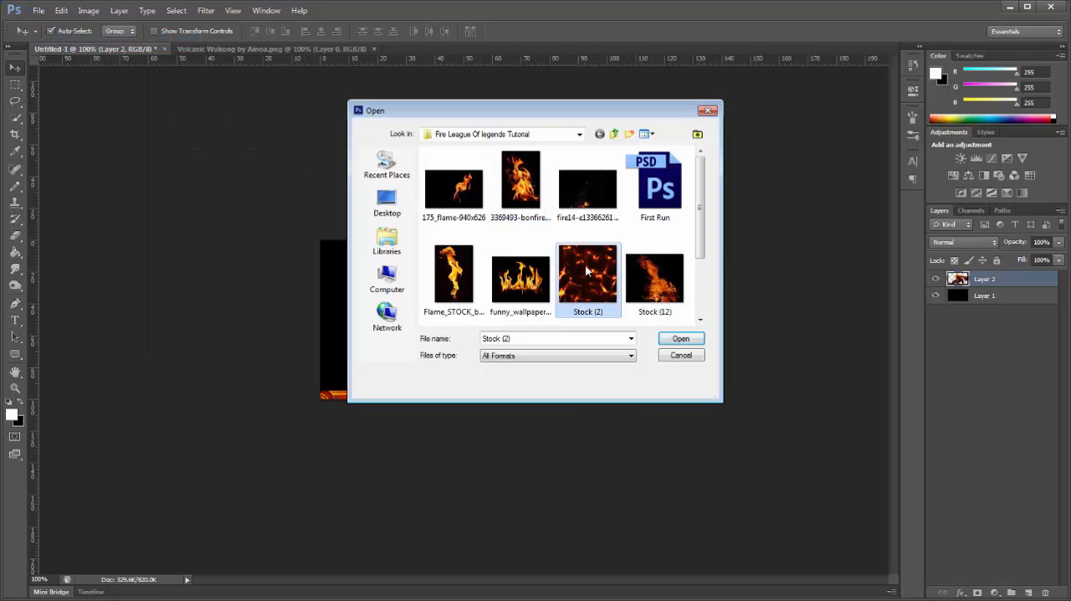
pyautogui.moveTo(419, 50); pyautogui.dragTo(433, 80)
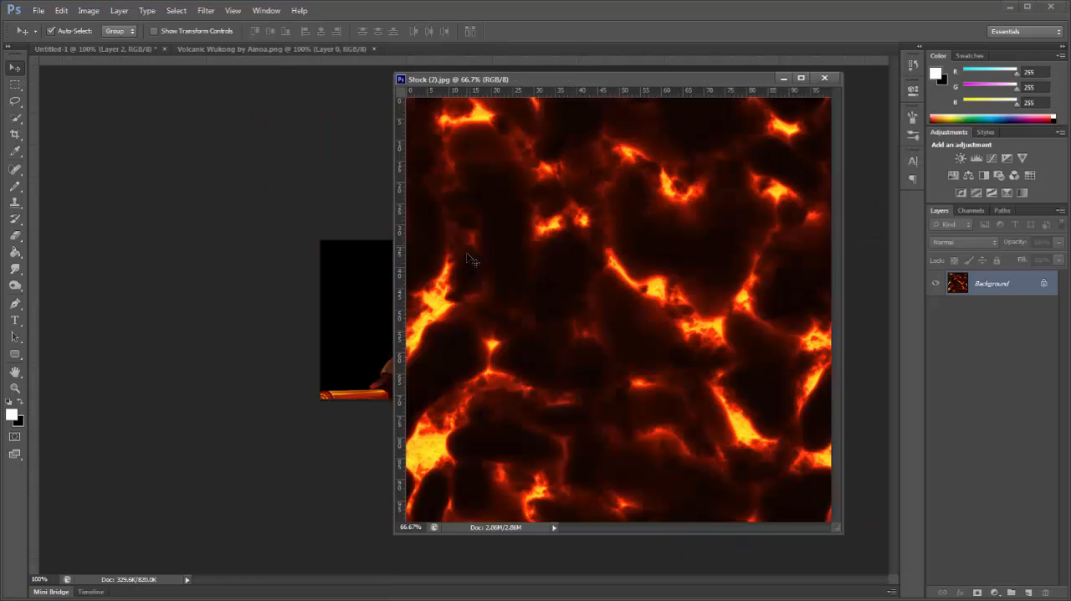
pyautogui.moveTo(470, 258); pyautogui.dragTo(350, 303)
pyautogui.click(824, 78)
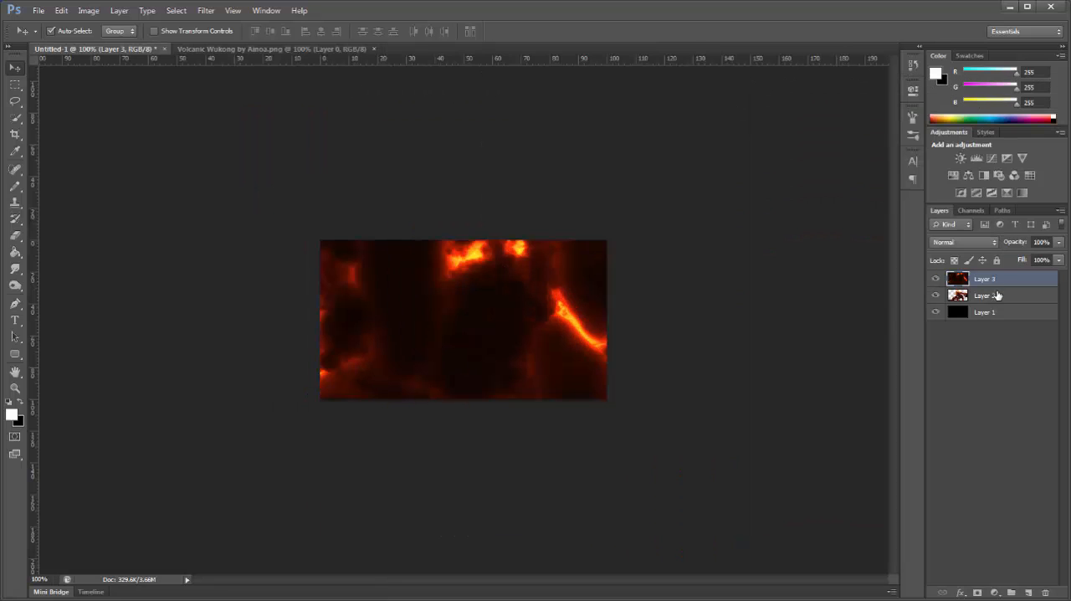
# Step: Place the lava texture layer beneath the character layer and reposition it so glowing patches show behind the figure's staff side
pyautogui.moveTo(1002, 287); pyautogui.dragTo(1012, 303)
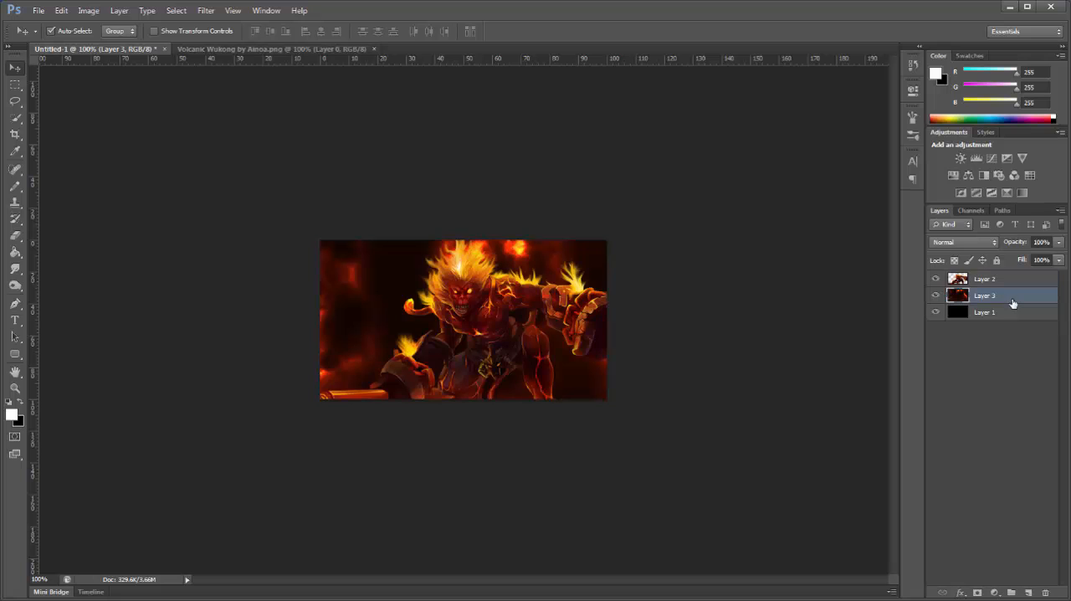
pyautogui.moveTo(629, 312); pyautogui.dragTo(617, 360)
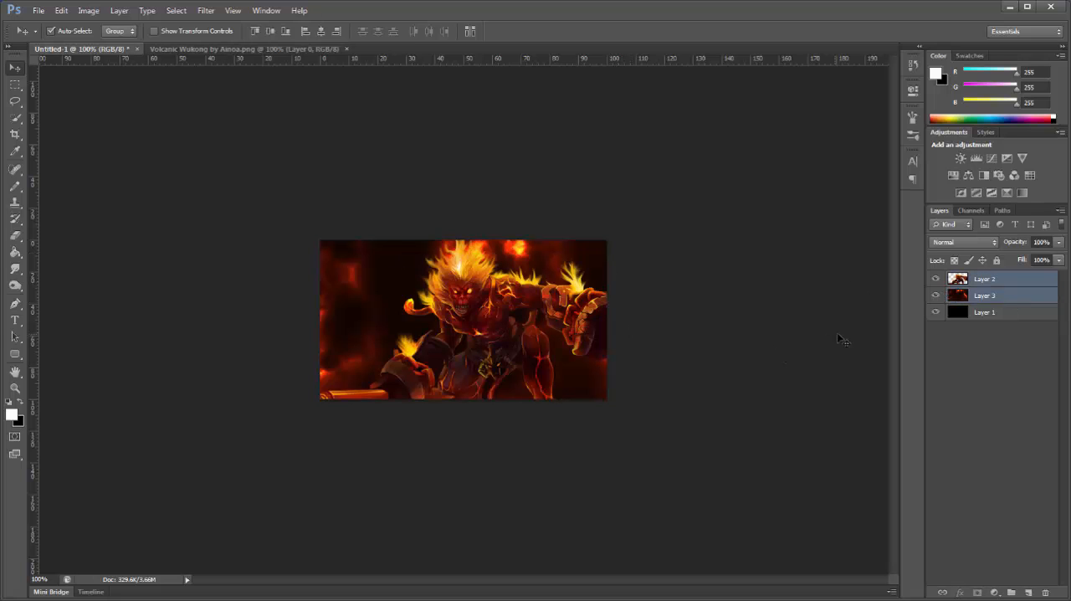
pyautogui.click(985, 297)
pyautogui.moveTo(616, 337); pyautogui.dragTo(498, 502)
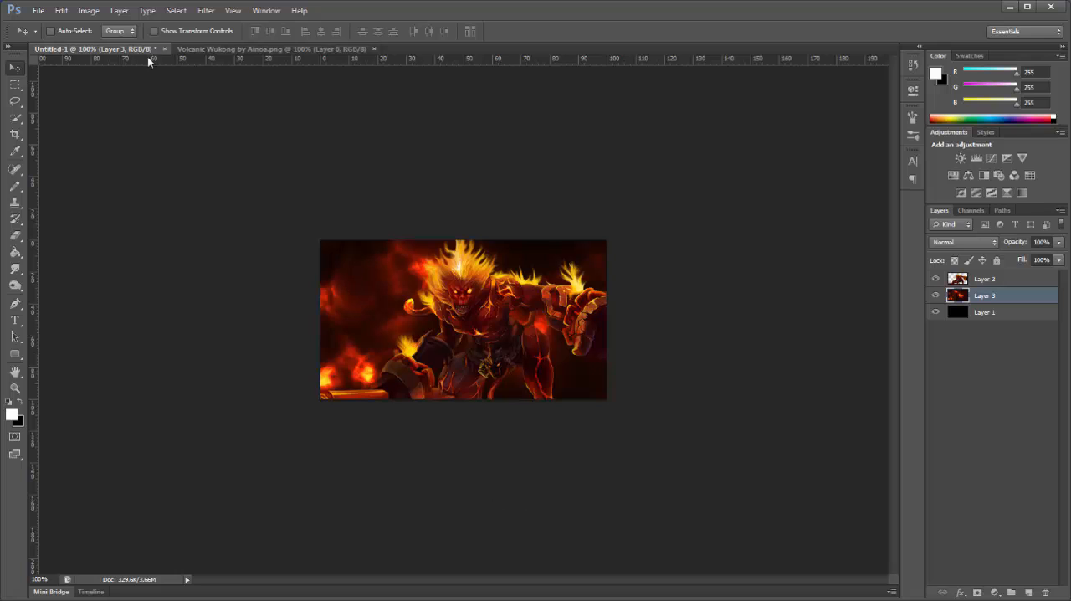
# Step: Open the fire images 175_flame-940x626, 3369493-bonfire-flame-in-the-night, Flame_STOCK_by_stuff_stock, Stock (12) and Stock (14) together
pyautogui.hotkey('ctrl', 'o')
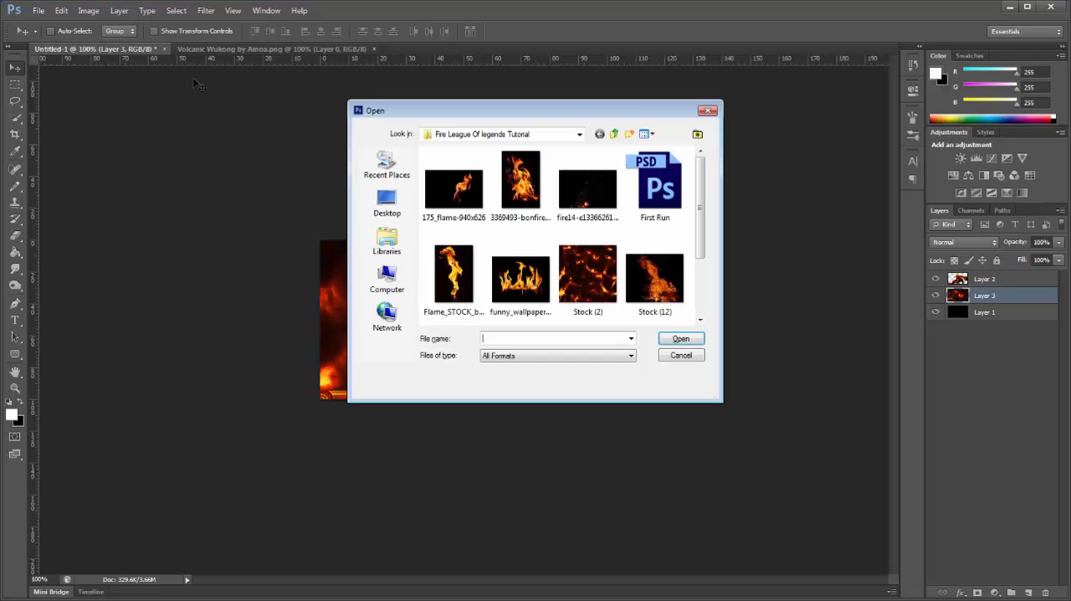
pyautogui.click(469, 209)
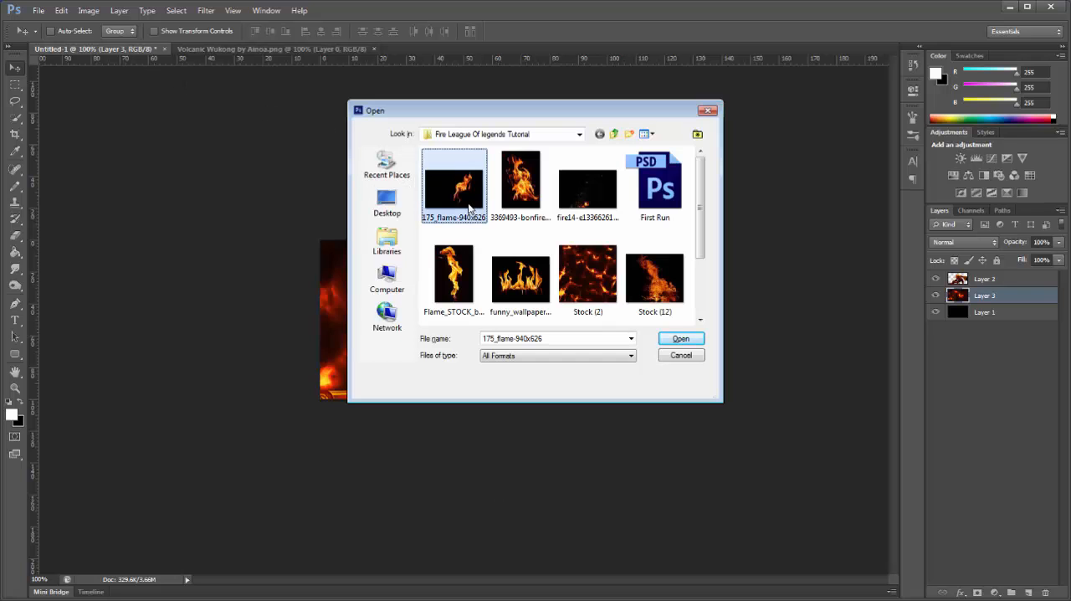
pyautogui.keyDown('ctrl'); pyautogui.click(520, 186); pyautogui.keyUp('ctrl')
pyautogui.keyDown('ctrl'); pyautogui.click(443, 287); pyautogui.keyUp('ctrl')
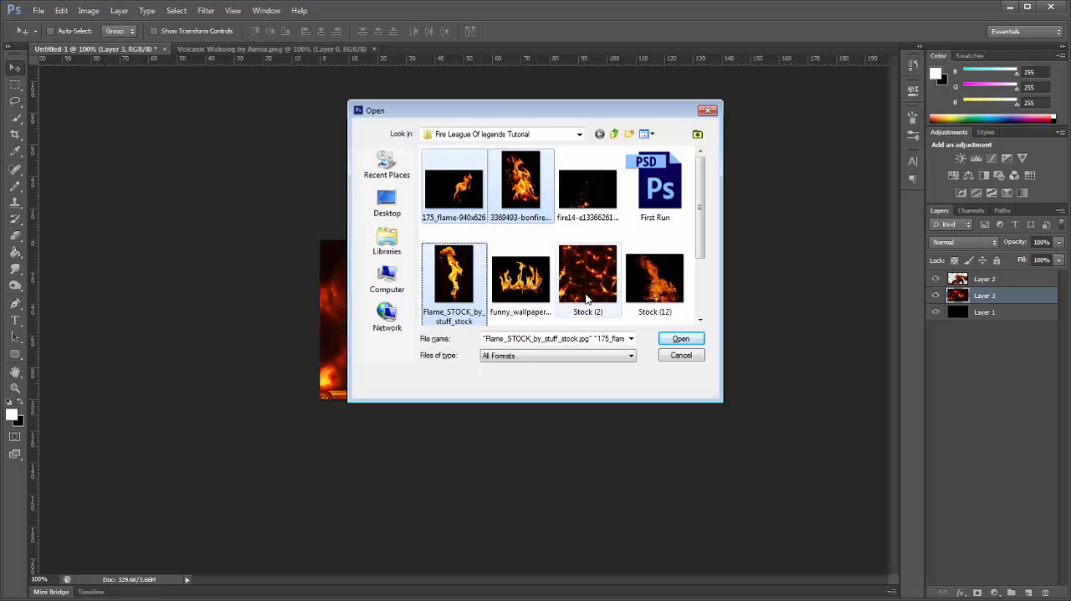
pyautogui.keyDown('ctrl'); pyautogui.click(654, 285); pyautogui.keyUp('ctrl')
pyautogui.scroll(-1, 650, 269)
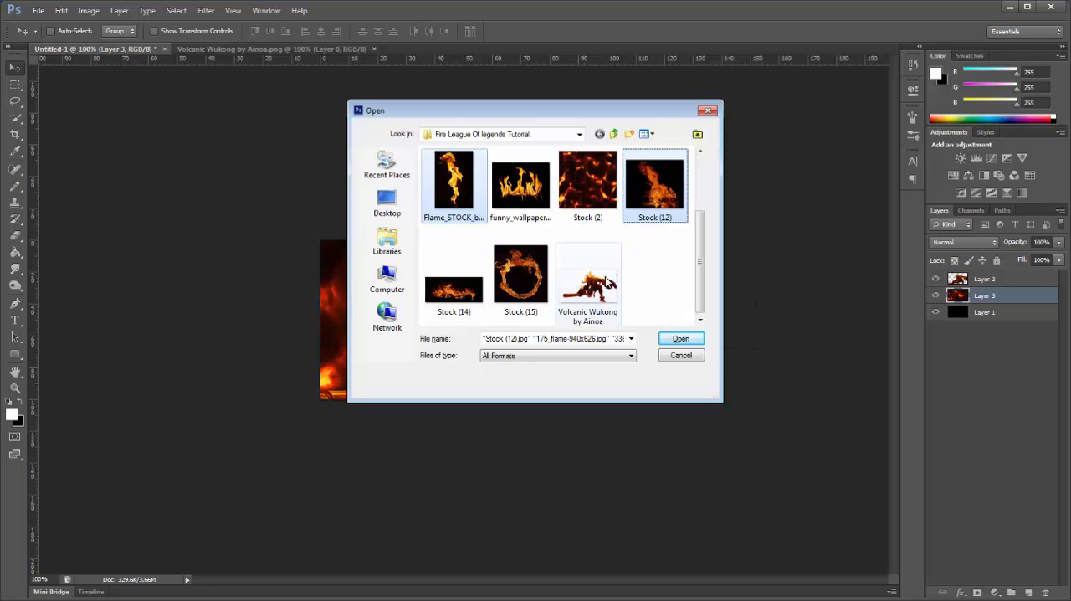
pyautogui.keyDown('ctrl'); pyautogui.click(454, 281); pyautogui.keyUp('ctrl')
pyautogui.click(673, 343)
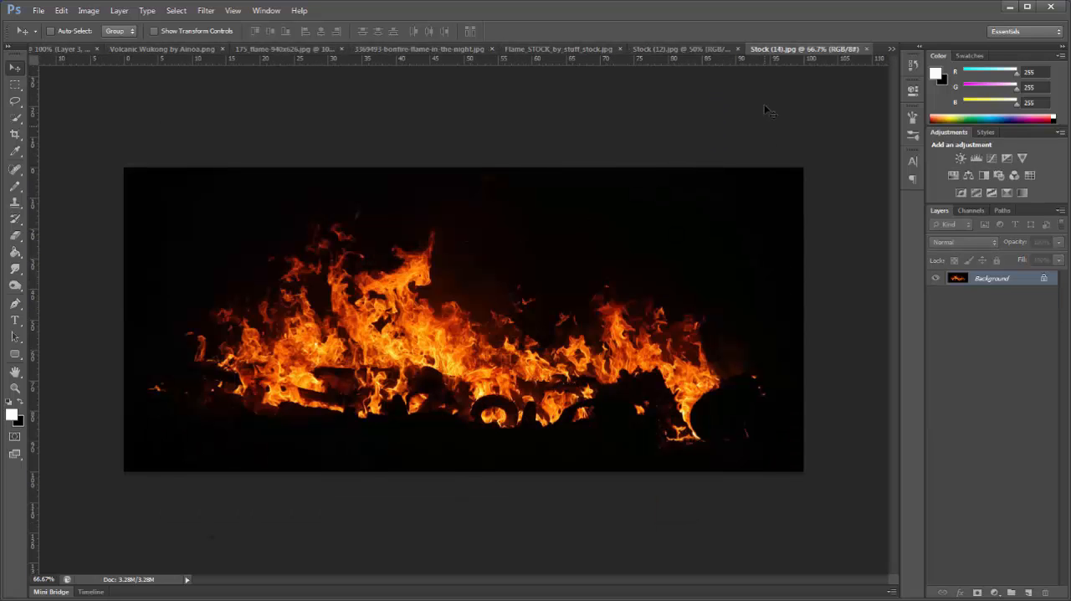
# Step: Copy the Stock (14) fire image into the Untitled-1 document behind the character and close the source image
pyautogui.moveTo(771, 49); pyautogui.dragTo(753, 138)
pyautogui.click(62, 50)
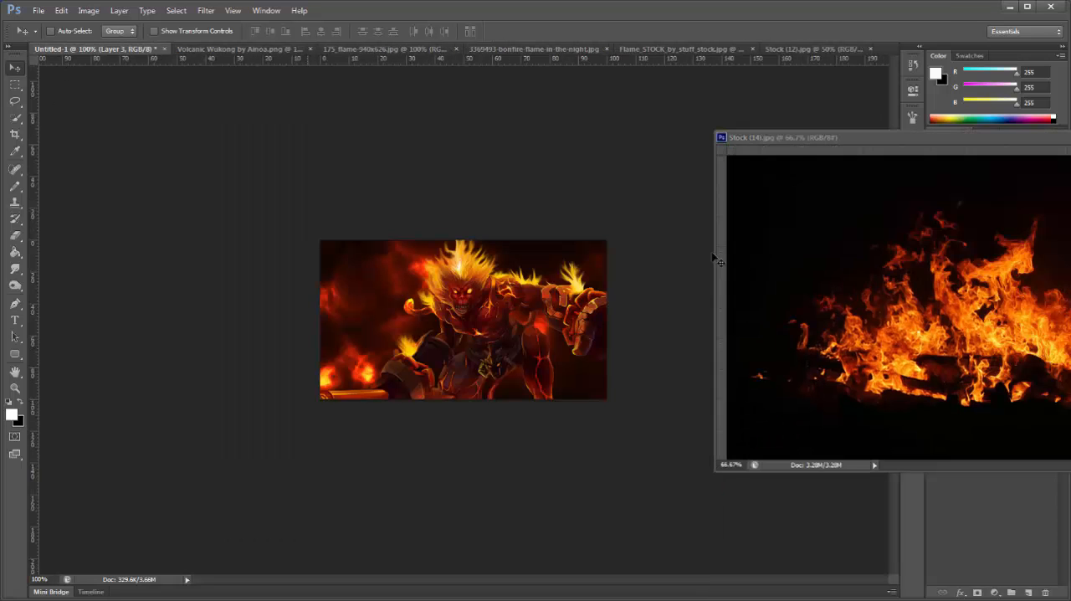
pyautogui.moveTo(826, 308); pyautogui.dragTo(441, 401)
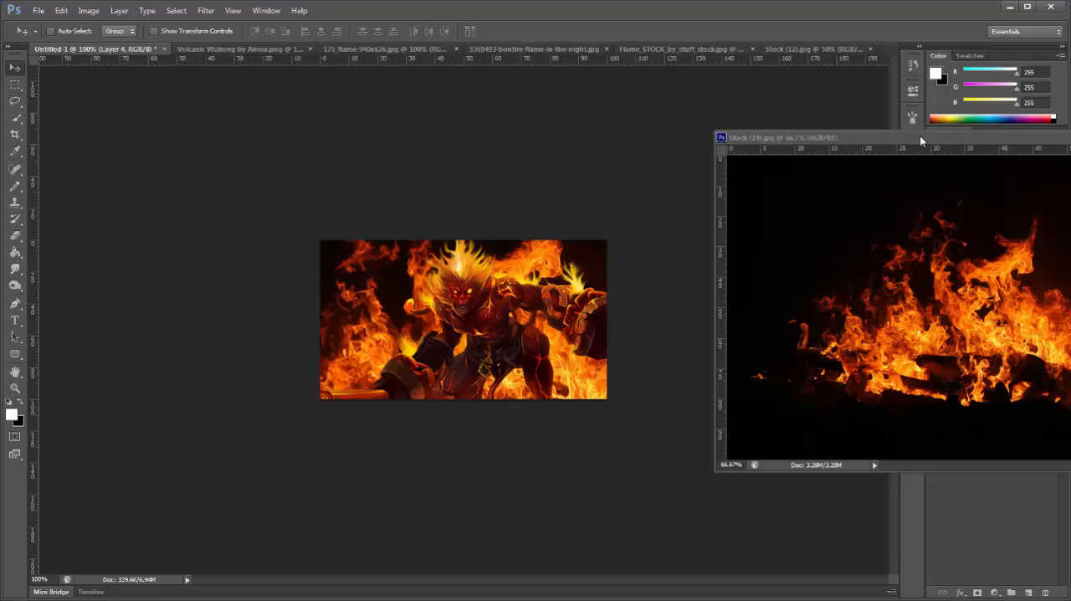
pyautogui.moveTo(920, 136); pyautogui.dragTo(743, 81)
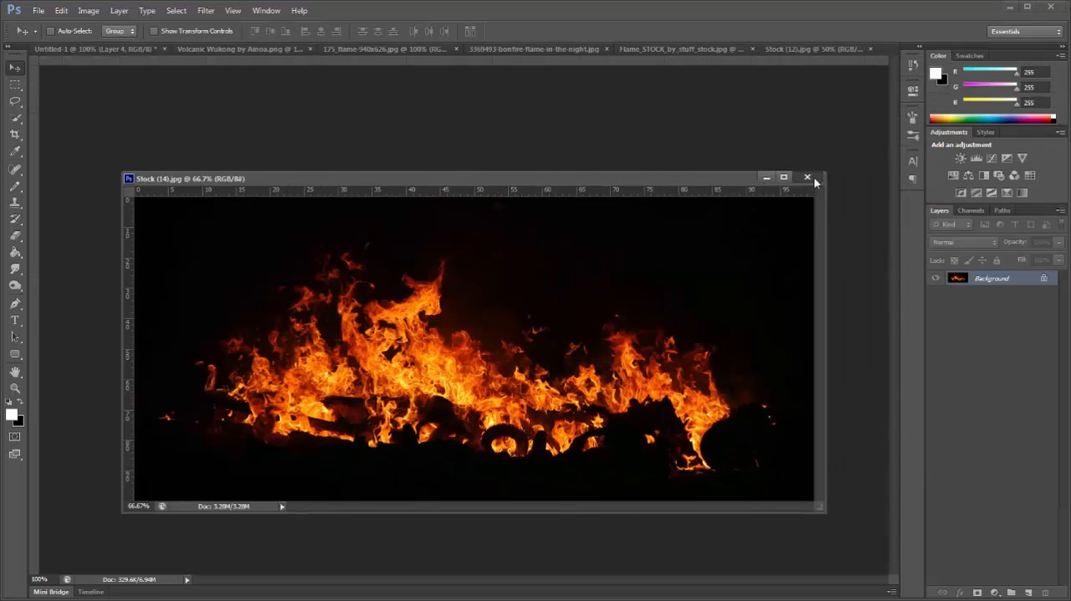
pyautogui.click(810, 178)
# Step: Set the fire layer's blend mode to Linear Dodge (Add) and shift its flames down toward the canvas's lower edge
pyautogui.click(964, 242)
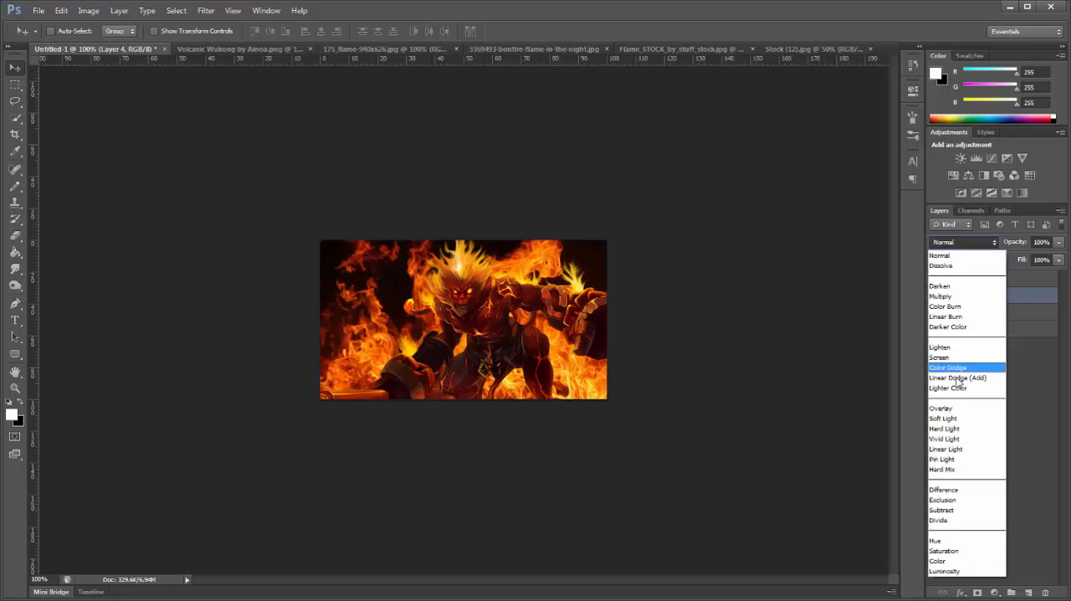
pyautogui.click(963, 376)
pyautogui.moveTo(669, 276); pyautogui.dragTo(638, 352)
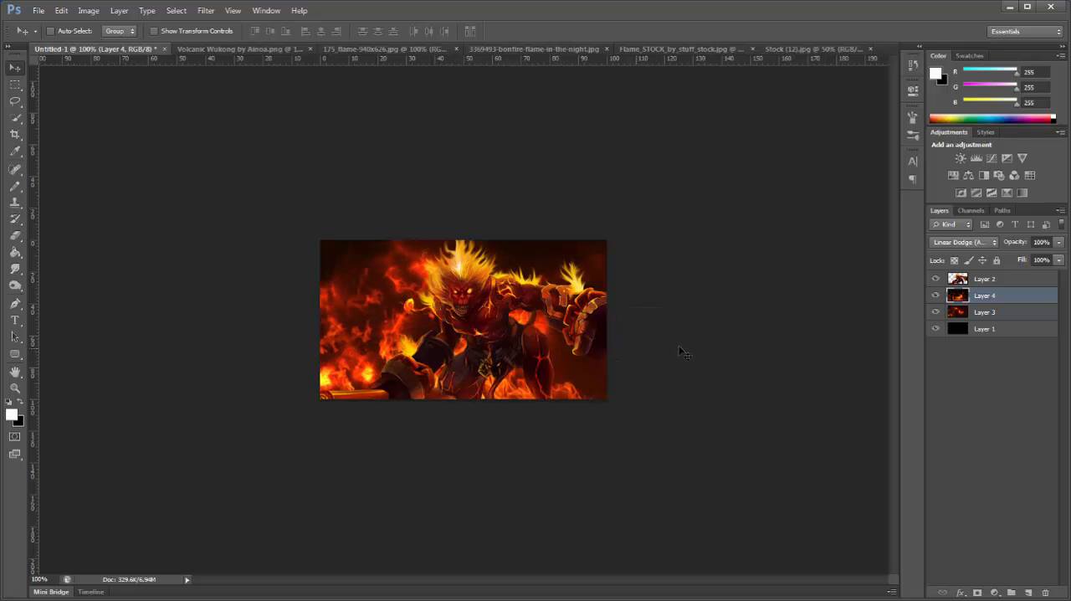
# Step: Duplicate the fire layer, move the copy above the character layer and position its flames over the character's legs
pyautogui.hotkey('ctrl', 'j')
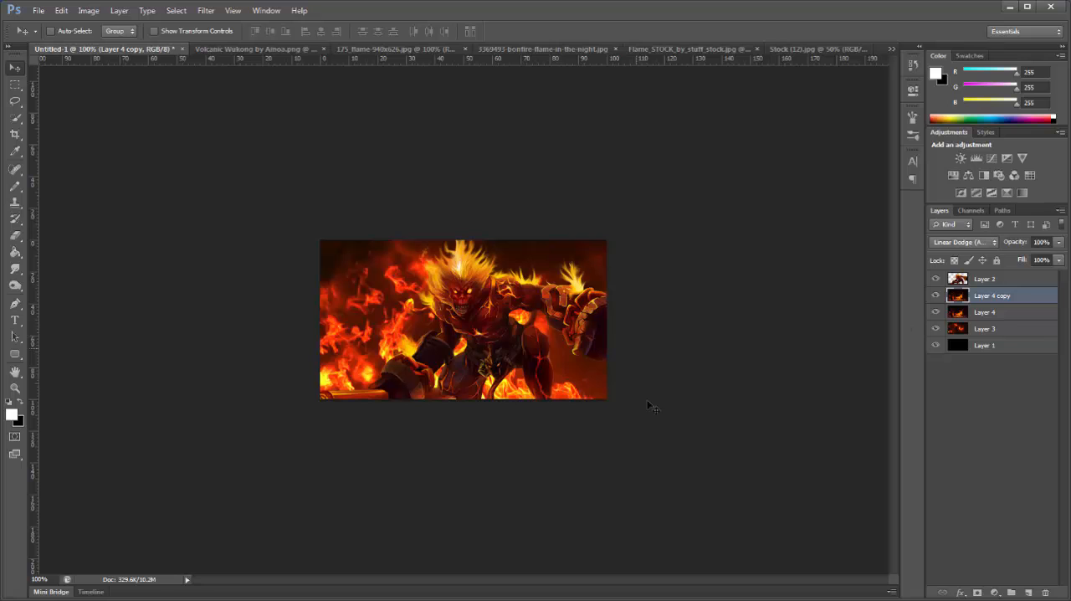
pyautogui.moveTo(979, 308); pyautogui.dragTo(980, 279)
pyautogui.moveTo(694, 354); pyautogui.dragTo(695, 391)
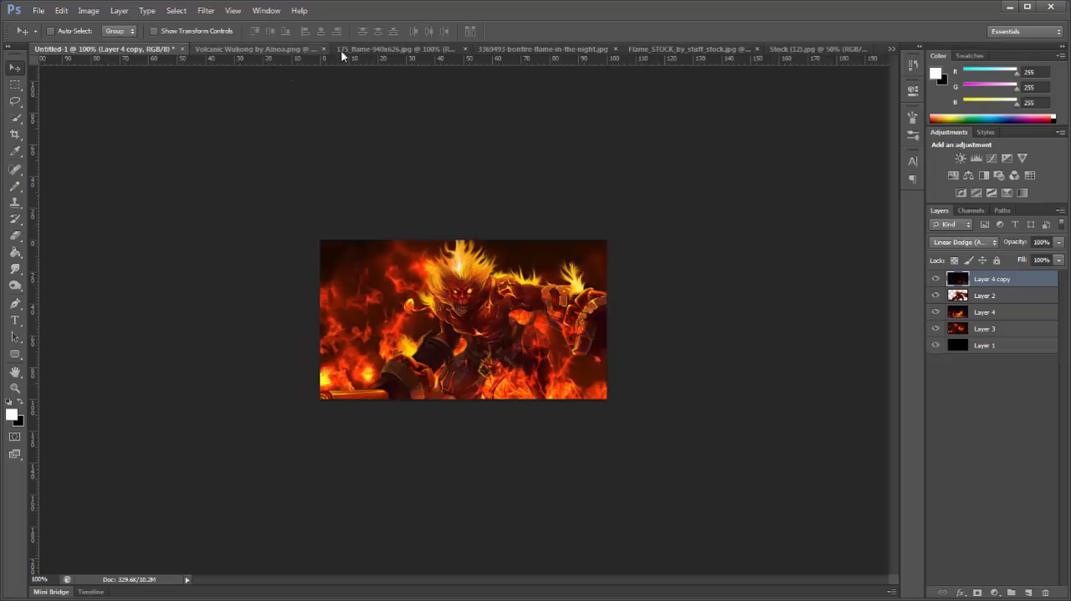
# Step: Copy the 175_flame-940x626 image into the Untitled-1 document as the topmost layer and close the source image
pyautogui.moveTo(410, 50); pyautogui.dragTo(450, 161)
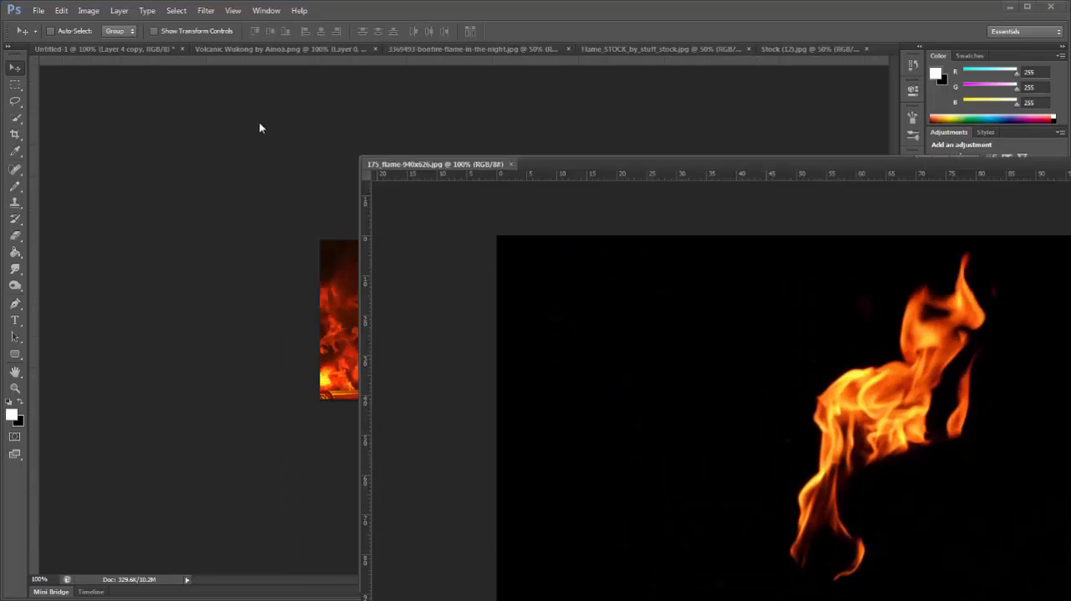
pyautogui.moveTo(520, 291); pyautogui.dragTo(393, 276)
pyautogui.click(965, 160)
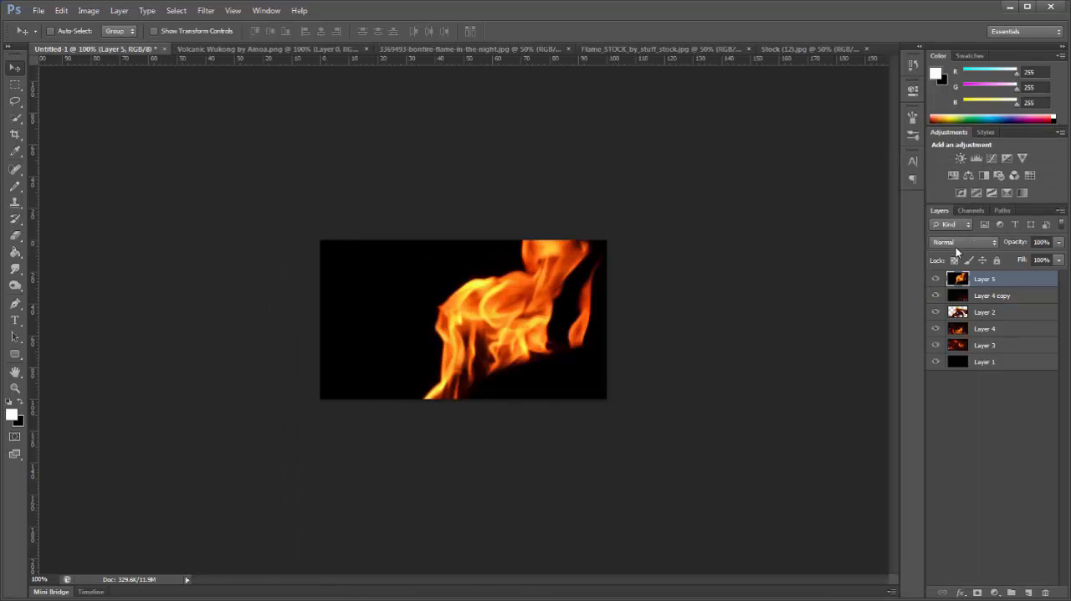
# Step: Set the topmost flame layer's blend mode to Linear Dodge (Add) and scale the layer down to about 24%
pyautogui.click(968, 241)
pyautogui.click(950, 366)
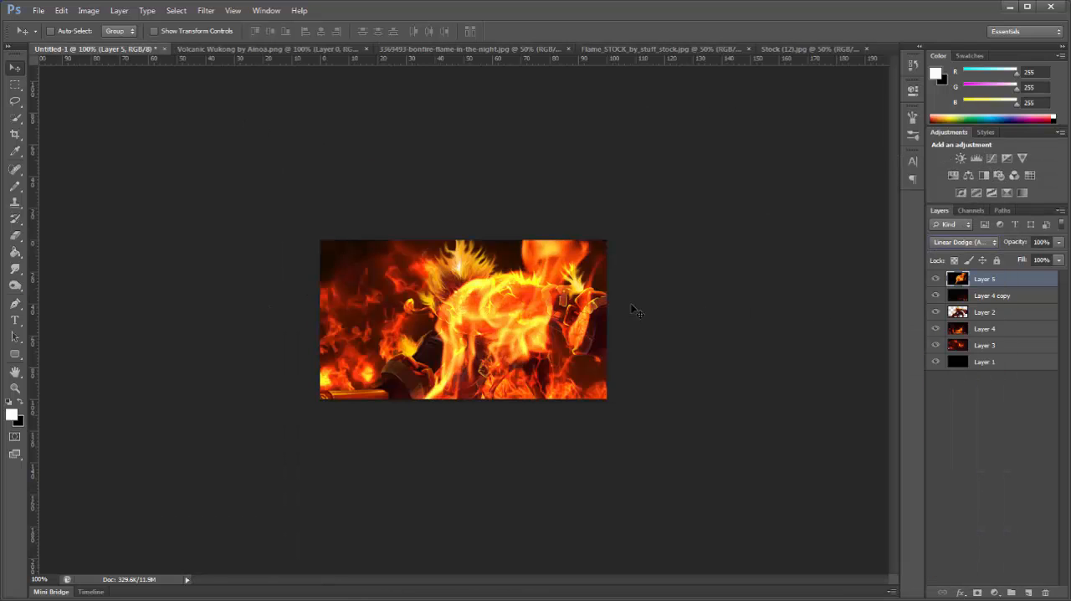
pyautogui.click(154, 31)
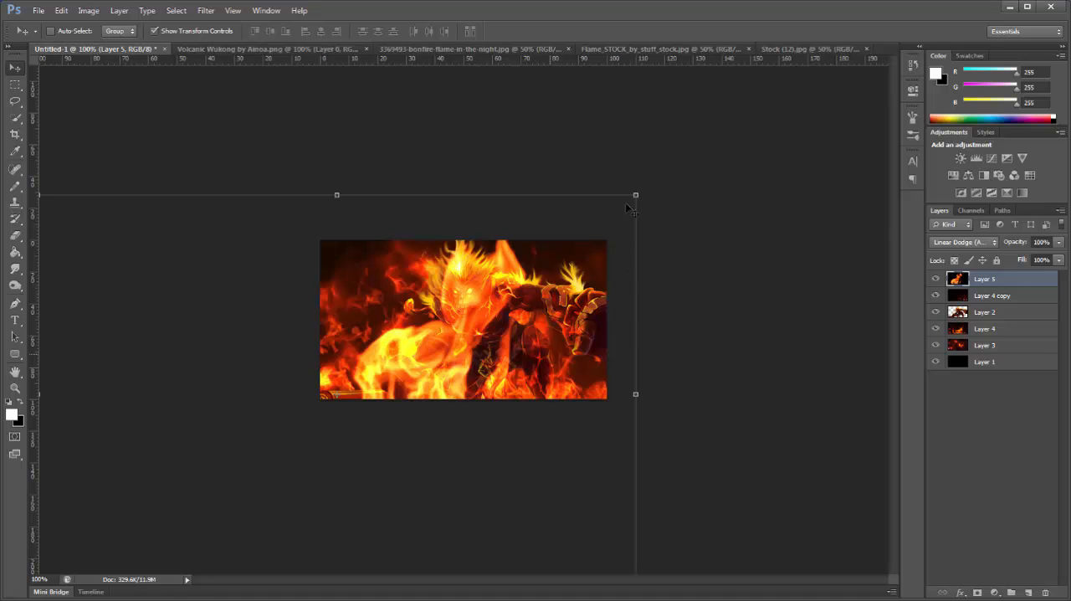
pyautogui.moveTo(636, 195); pyautogui.dragTo(171, 466)
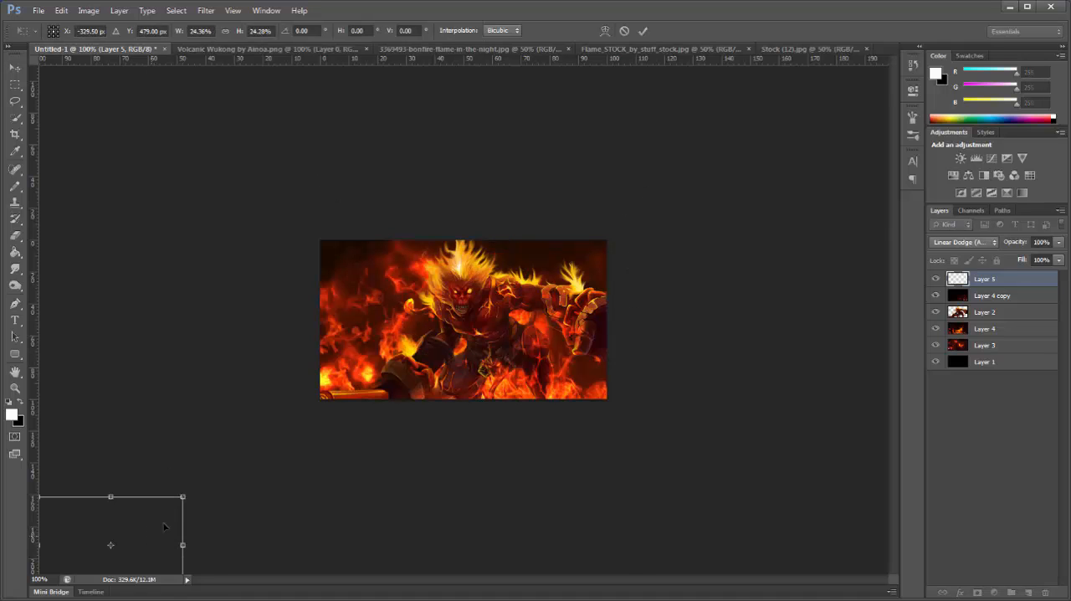
# Step: Place the scaled flame in the canvas's lower-right area, rotate it about -26° and apply the transformation
pyautogui.moveTo(161, 525); pyautogui.dragTo(575, 383)
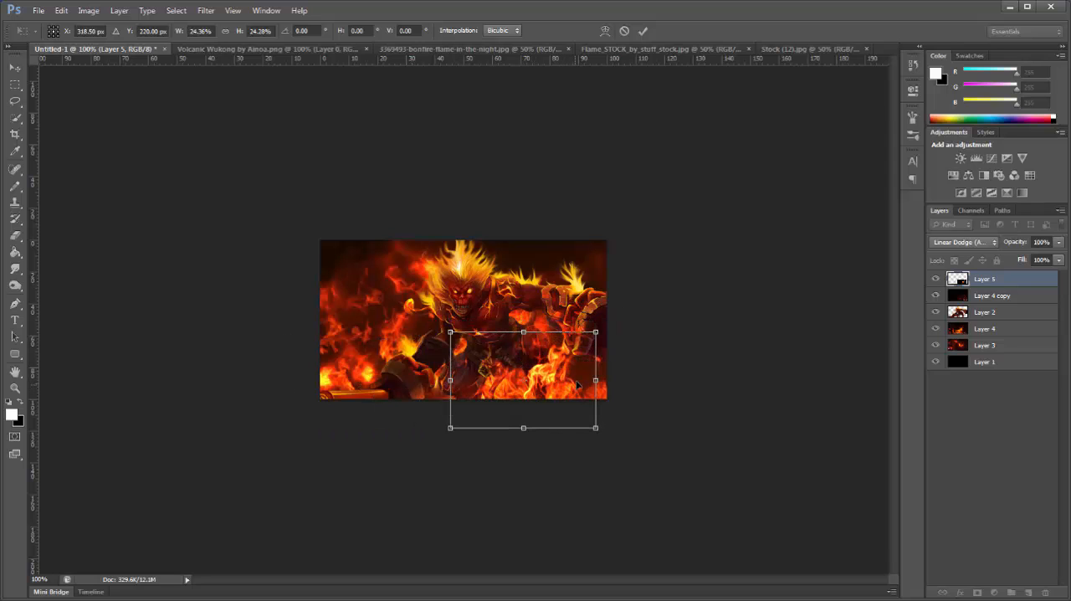
pyautogui.moveTo(604, 331); pyautogui.dragTo(572, 302)
pyautogui.click(14, 67)
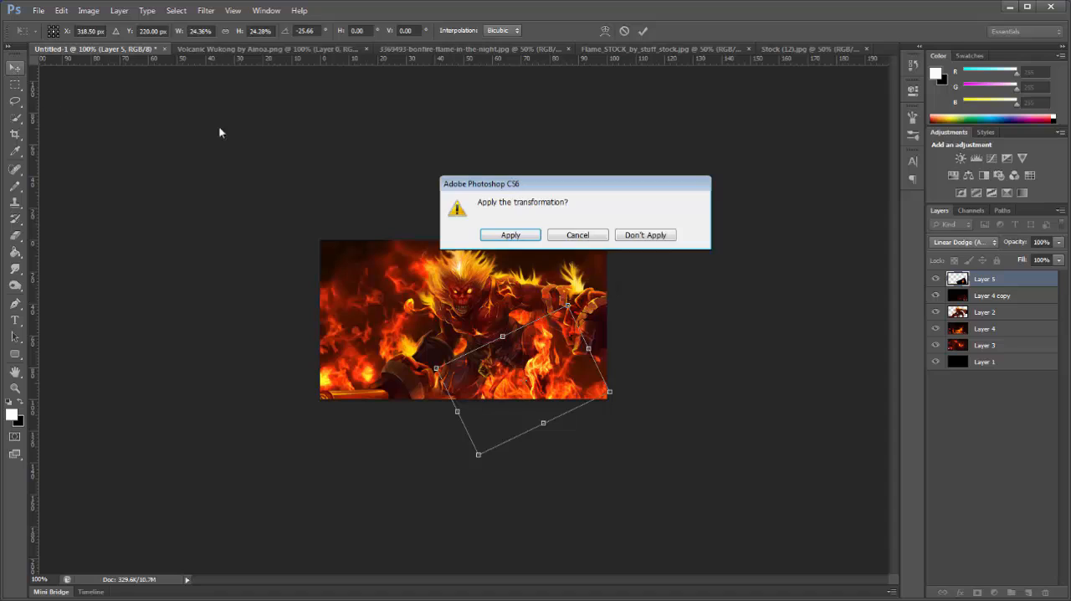
pyautogui.click(523, 238)
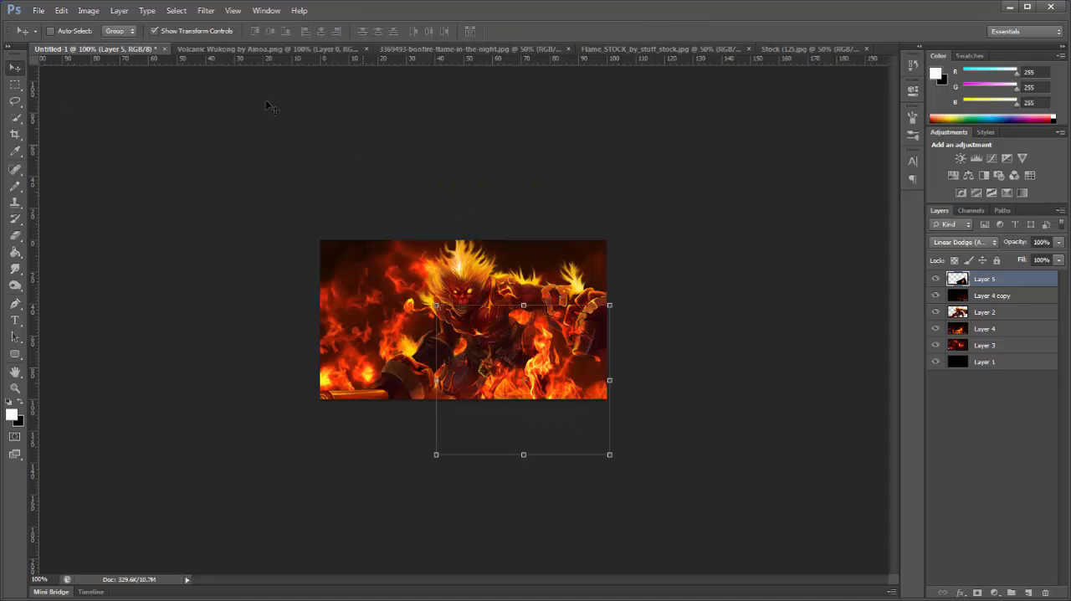
pyautogui.click(206, 33)
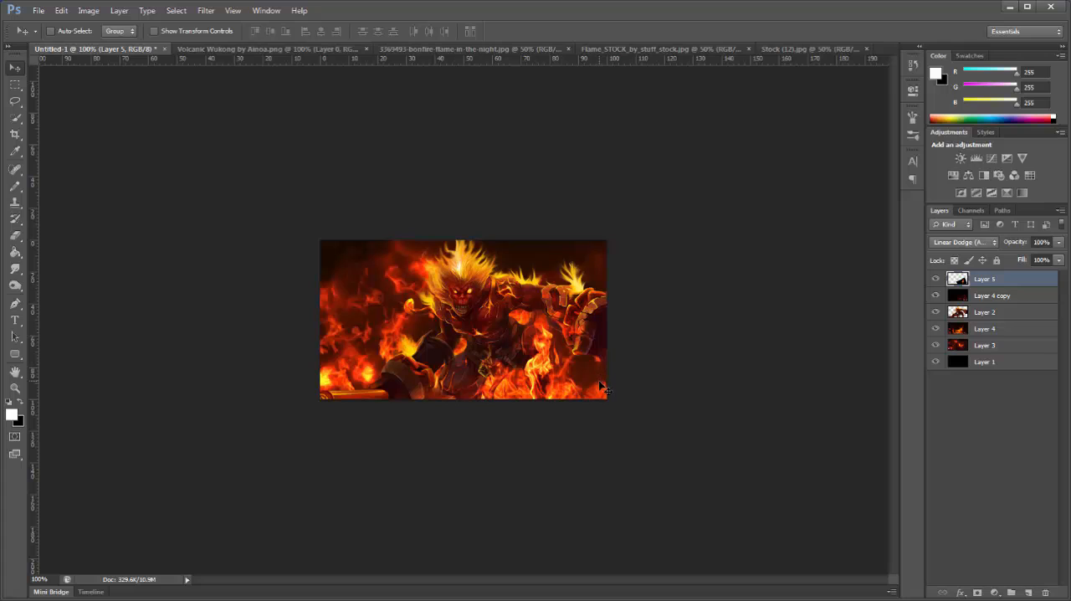
# Step: Duplicate the flame behind the character, shift the copy beside the character's lowered arm, and lower the original flame slightly
pyautogui.hotkey('ctrl', 'j')
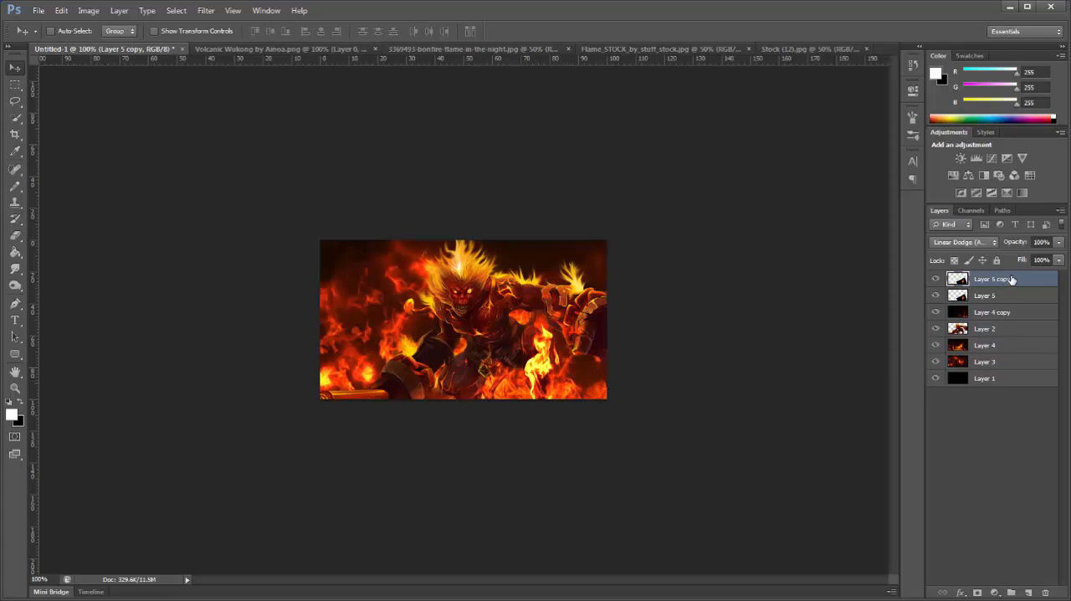
pyautogui.moveTo(1012, 279); pyautogui.dragTo(1009, 331)
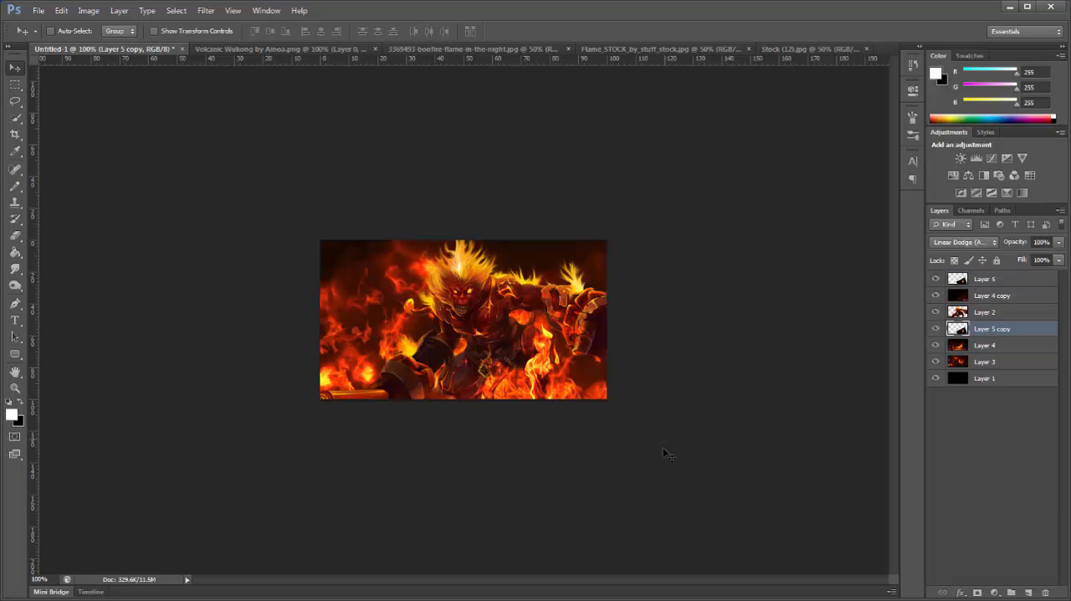
pyautogui.moveTo(667, 454); pyautogui.dragTo(516, 475)
pyautogui.click(973, 285)
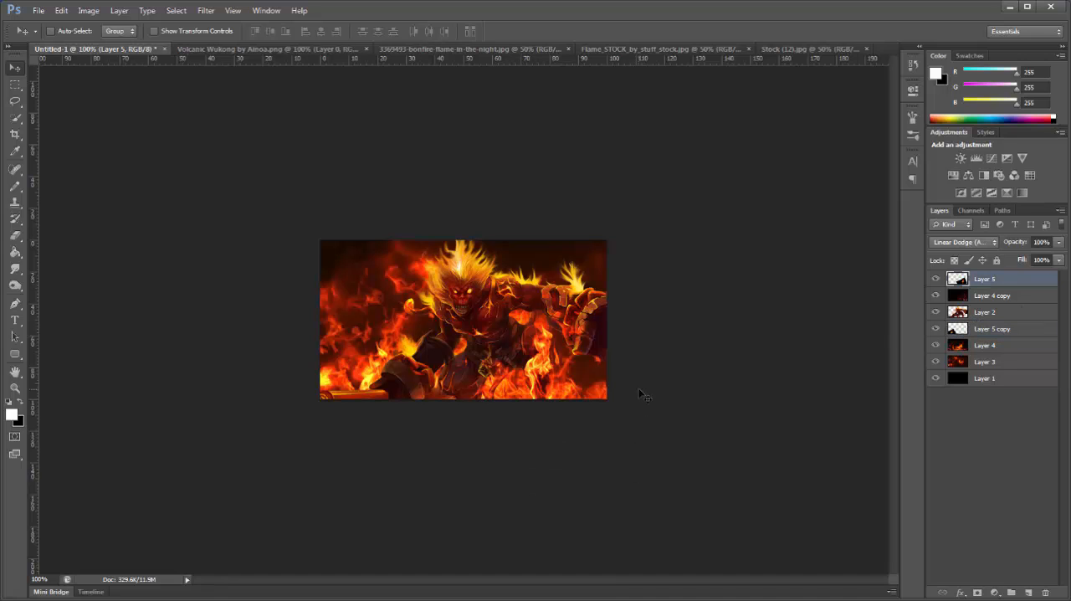
pyautogui.moveTo(641, 395); pyautogui.dragTo(647, 412)
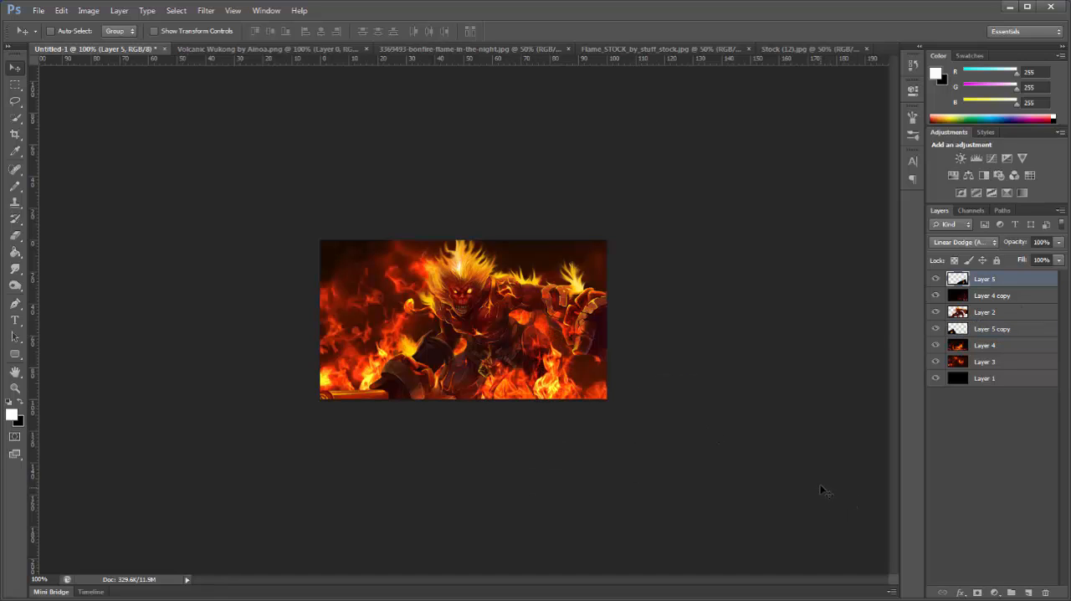
# Step: Copy the Flame_STOCK_by_stuff_stock image into the Untitled-1 document as the topmost layer and close the source image
pyautogui.click(638, 51)
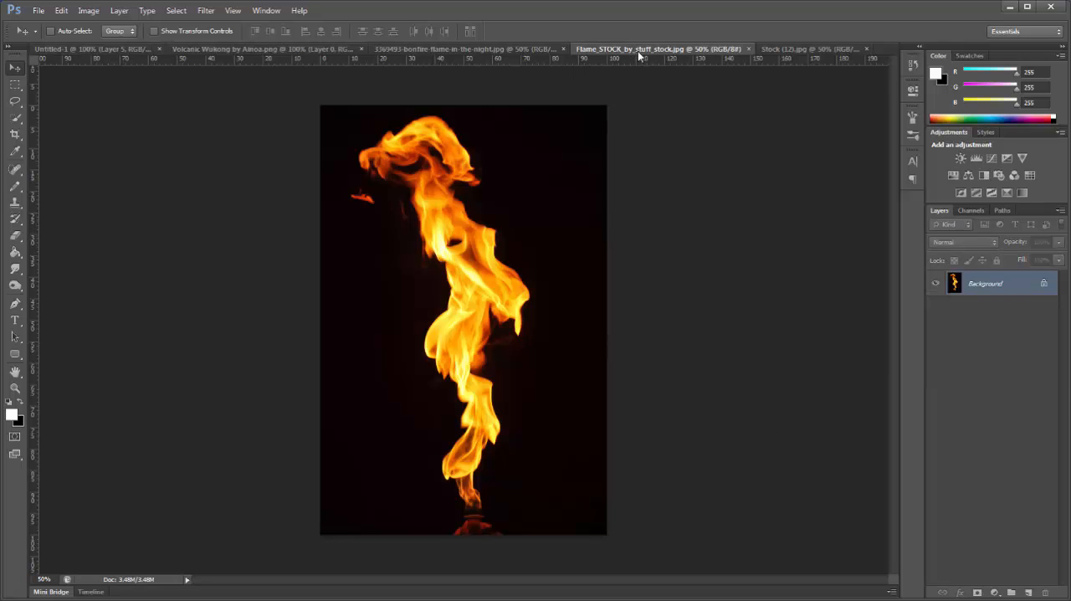
pyautogui.moveTo(632, 50); pyautogui.dragTo(623, 109)
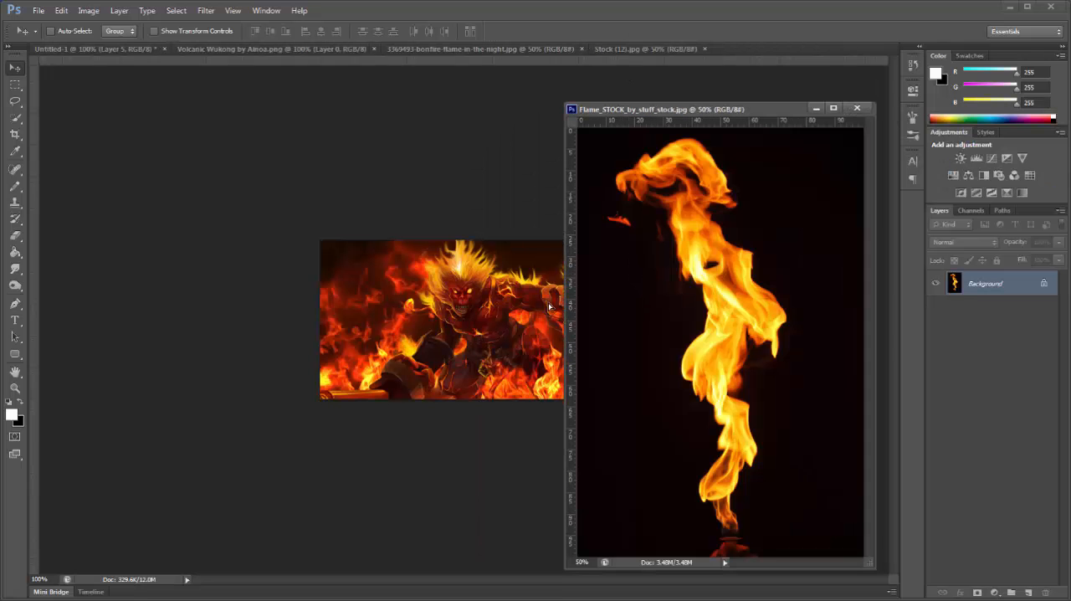
pyautogui.moveTo(550, 307); pyautogui.dragTo(550, 308)
pyautogui.click(857, 108)
# Step: Set the new flame layer's blend mode to Linear Dodge (Add) and scale the layer to about 50%
pyautogui.click(965, 242)
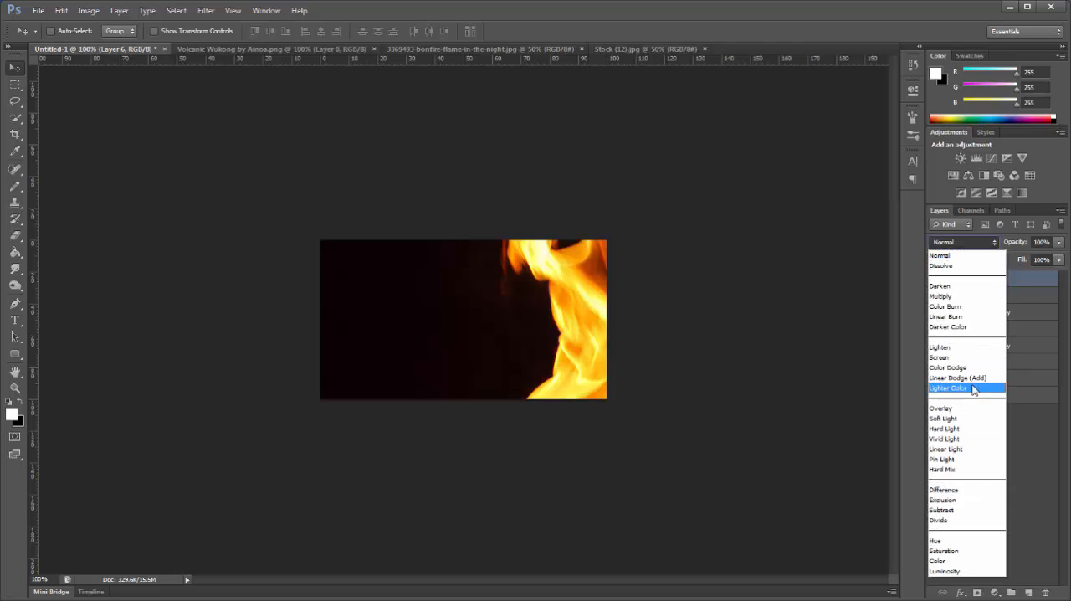
pyautogui.click(957, 378)
pyautogui.moveTo(670, 325); pyautogui.dragTo(604, 336)
pyautogui.click(182, 33)
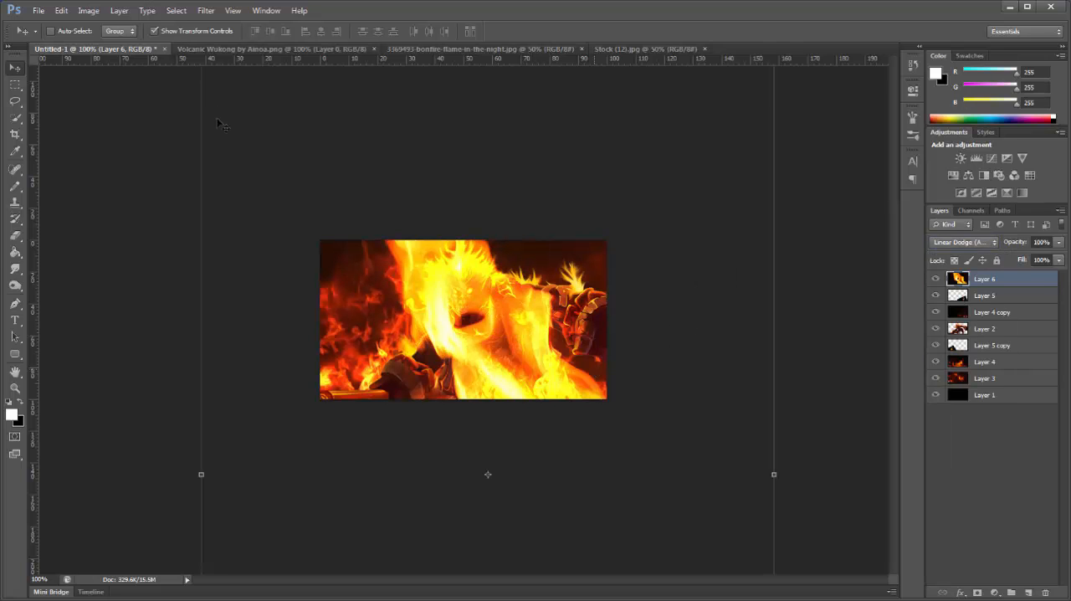
pyautogui.moveTo(303, 161); pyautogui.dragTo(306, 246)
pyautogui.moveTo(204, 132); pyautogui.dragTo(222, 151)
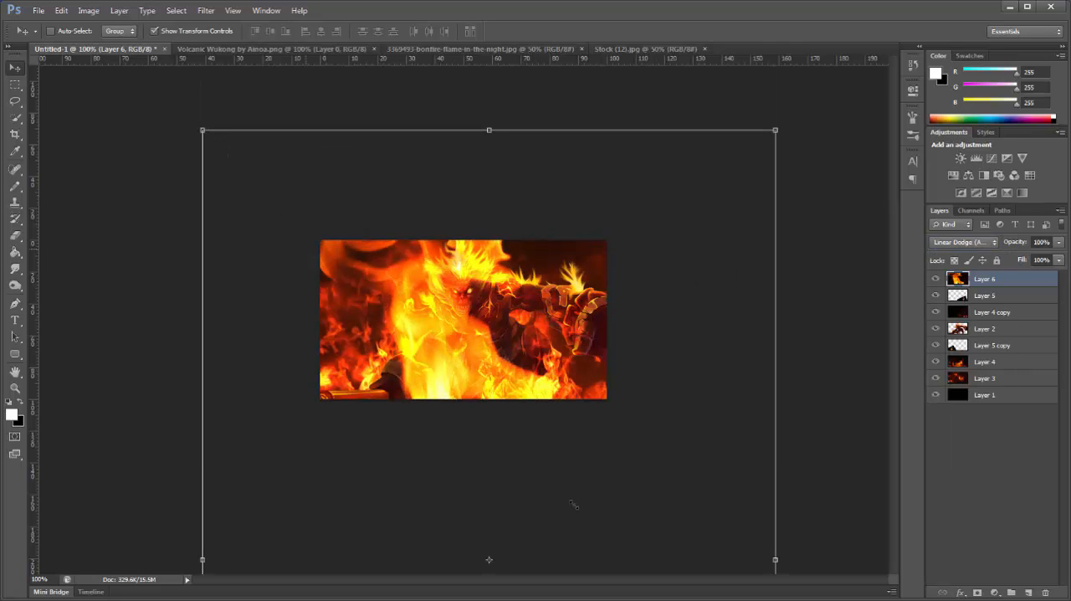
pyautogui.moveTo(574, 505); pyautogui.dragTo(575, 504)
pyautogui.moveTo(577, 569); pyautogui.dragTo(403, 246)
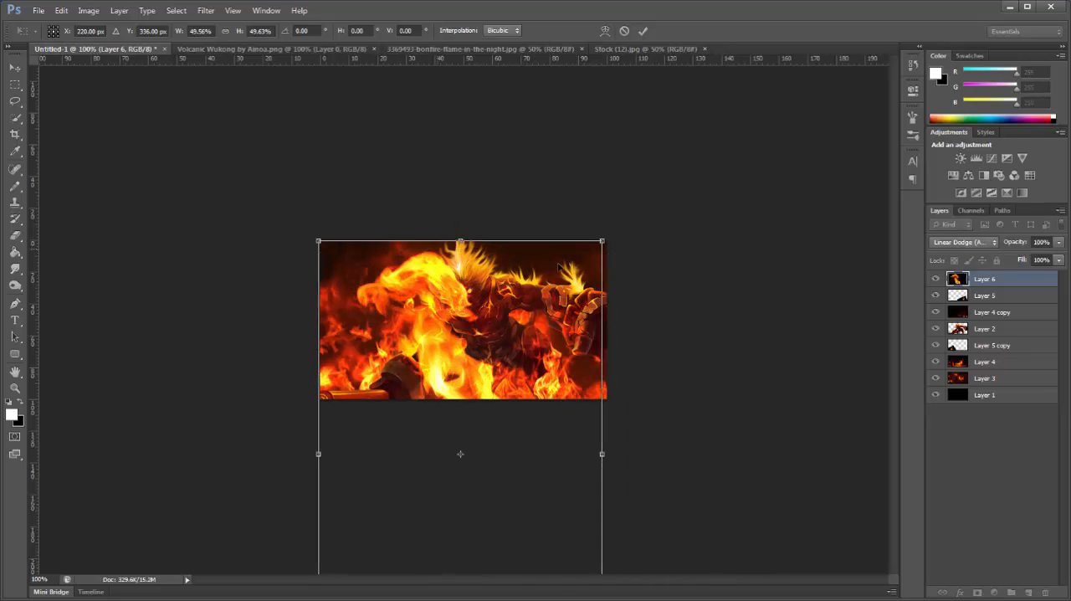
# Step: Shrink the flame layer to about 20% and position its flames over the character's lowered fist, applying the transformation
pyautogui.moveTo(602, 241); pyautogui.dragTo(476, 430)
pyautogui.moveTo(445, 491); pyautogui.dragTo(484, 398)
pyautogui.moveTo(515, 334); pyautogui.dragTo(471, 399)
pyautogui.moveTo(448, 435); pyautogui.dragTo(437, 386)
pyautogui.click(14, 67)
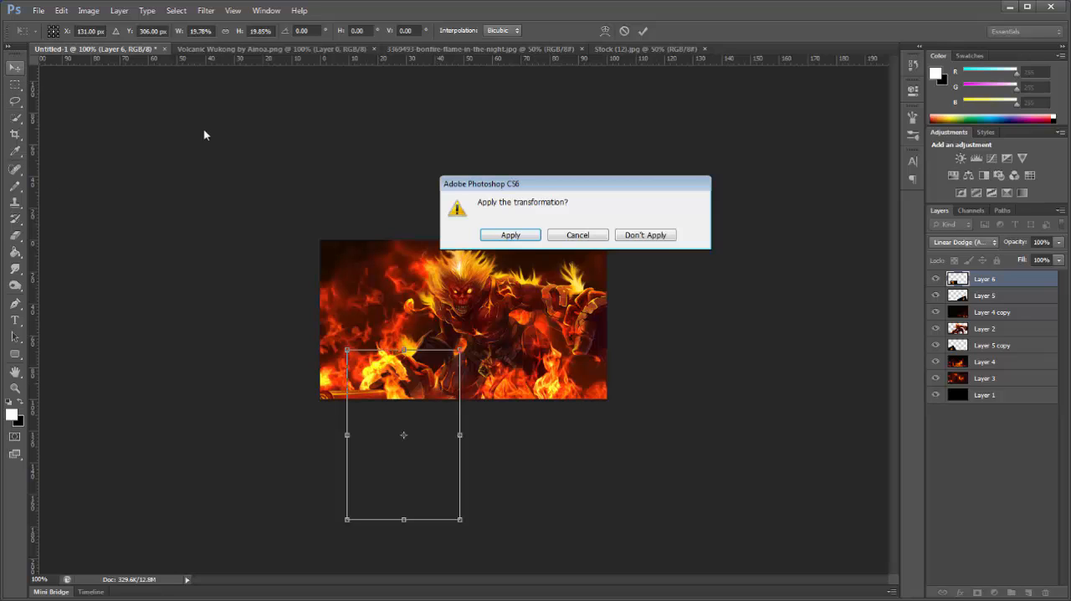
pyautogui.click(511, 235)
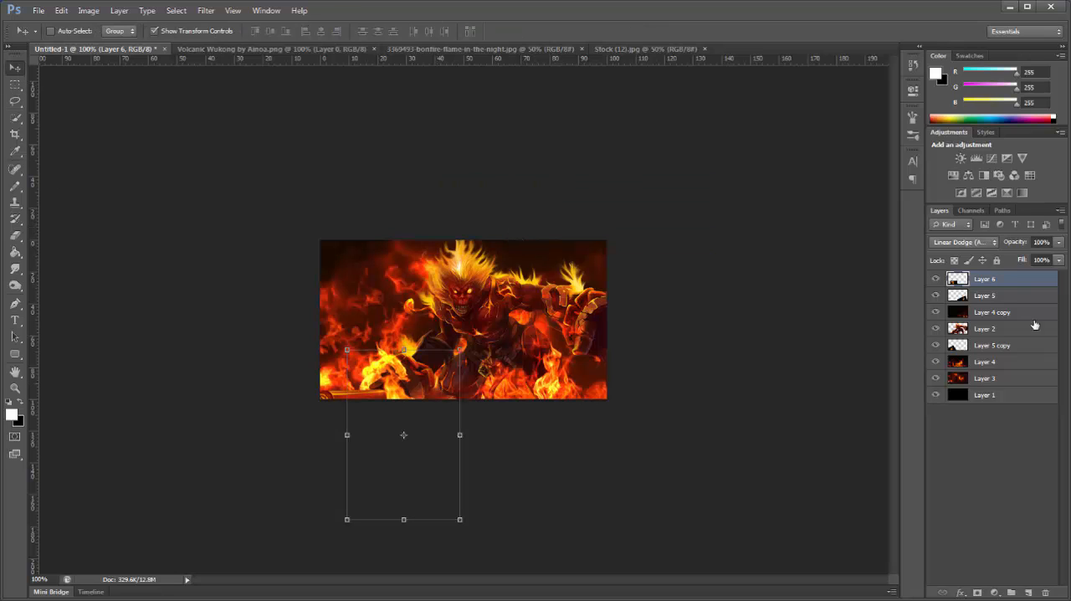
# Step: Duplicate the fist's flame layer, move the copy below the character layer and position it under the character's raised arm
pyautogui.hotkey('ctrl', 'j')
pyautogui.moveTo(1017, 294); pyautogui.dragTo(1014, 354)
pyautogui.moveTo(404, 471); pyautogui.dragTo(571, 413)
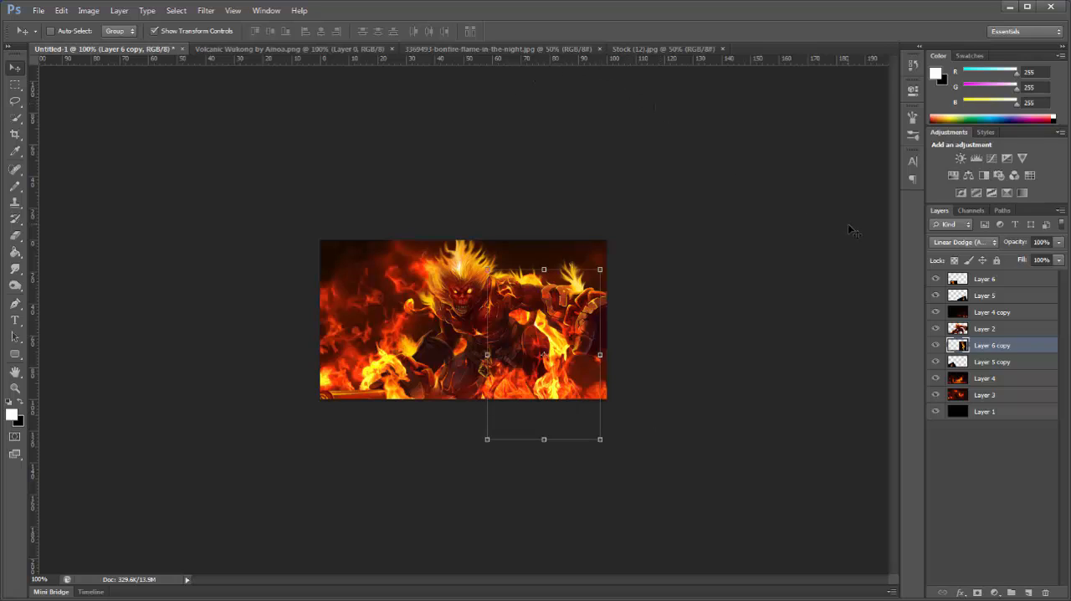
# Step: Duplicate the raised arm's flame as the topmost layer, scale it to about 42% and place it at the canvas's lower edge near the legs
pyautogui.hotkey('ctrl', 'j')
pyautogui.moveTo(1003, 345); pyautogui.dragTo(996, 277)
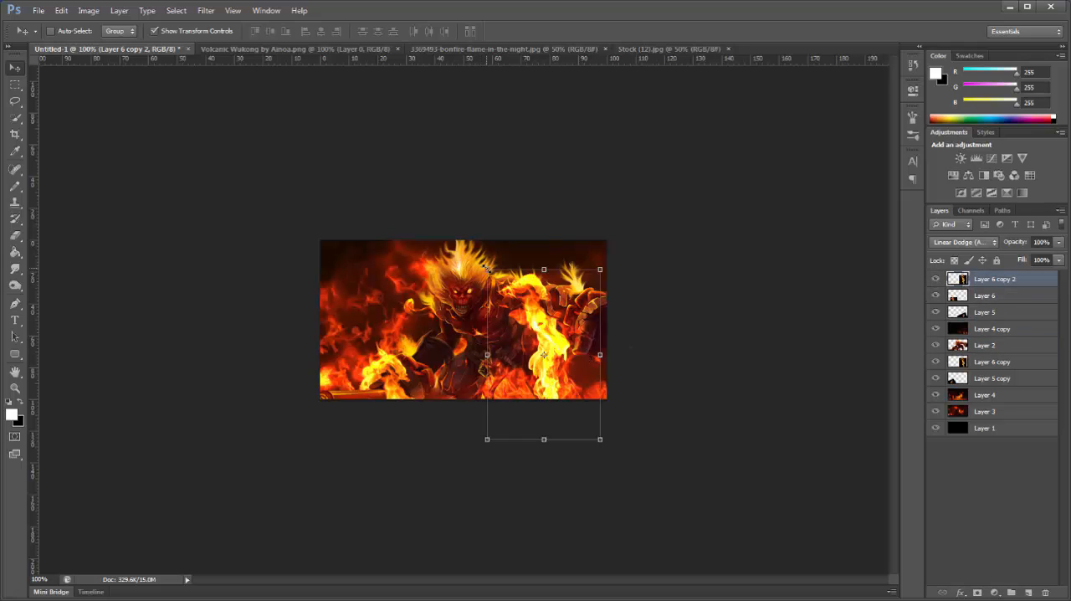
pyautogui.moveTo(487, 269); pyautogui.dragTo(553, 368)
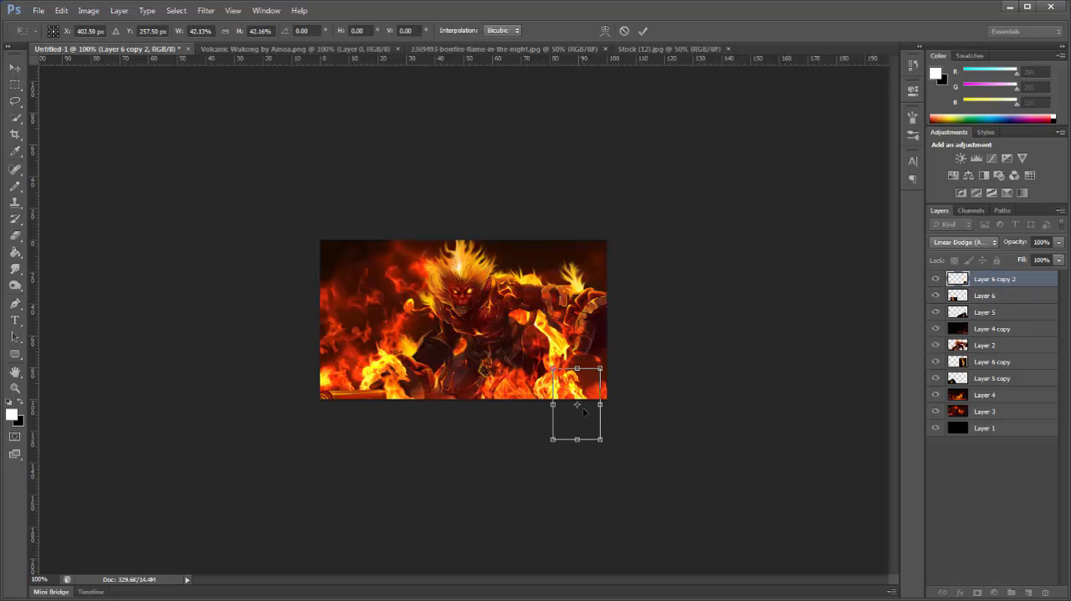
pyautogui.moveTo(584, 410); pyautogui.dragTo(539, 415)
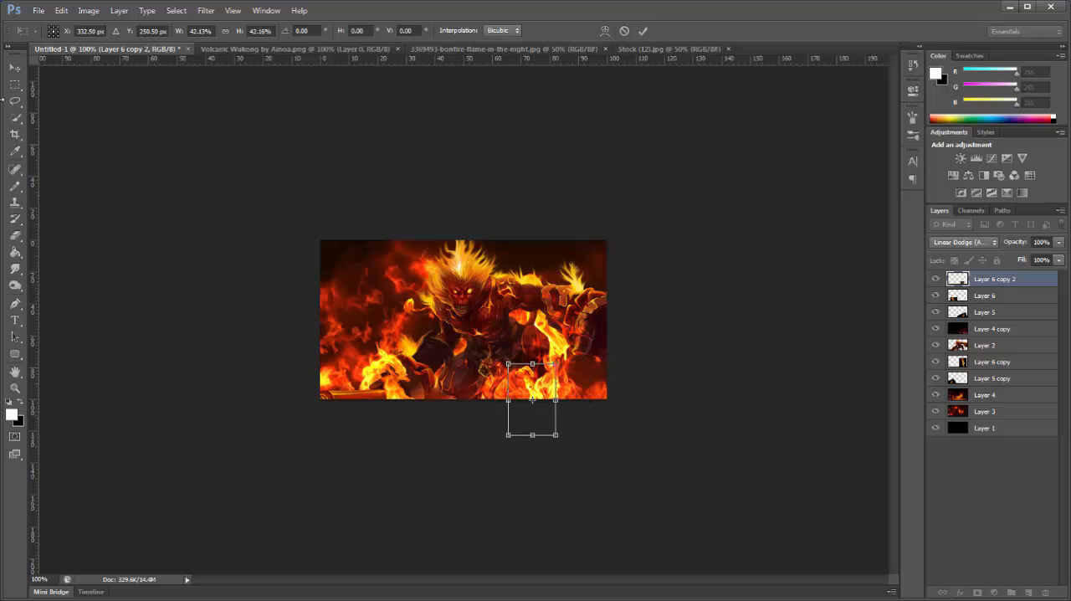
pyautogui.click(14, 85)
pyautogui.click(479, 235)
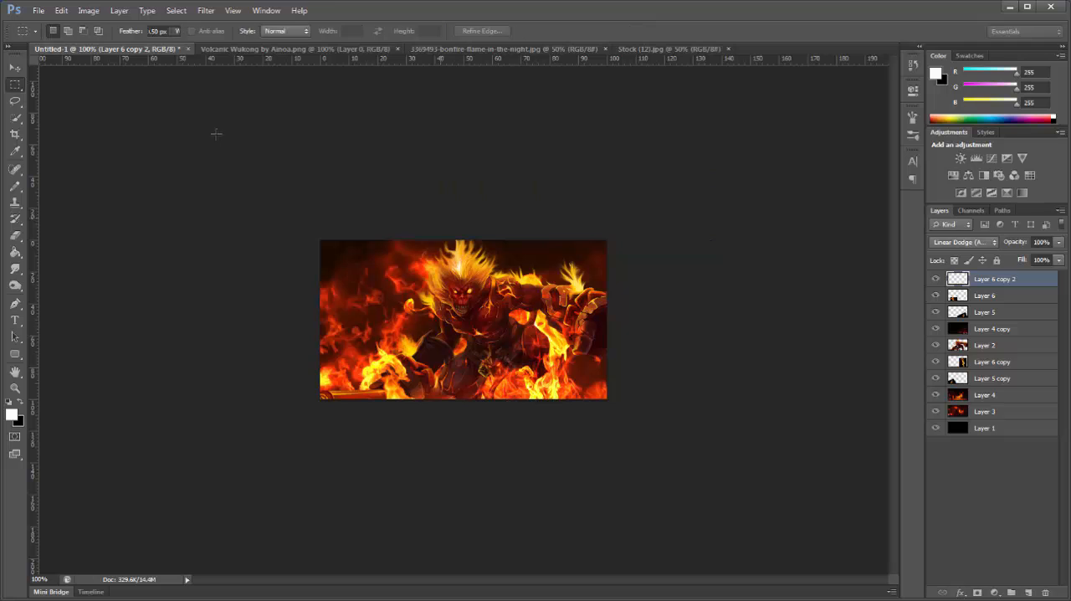
# Step: Copy the 3369493-bonfire-flame-in-the-night image into the Untitled-1 document as the topmost layer and close the source image
pyautogui.click(14, 67)
pyautogui.moveTo(486, 48); pyautogui.dragTo(492, 95)
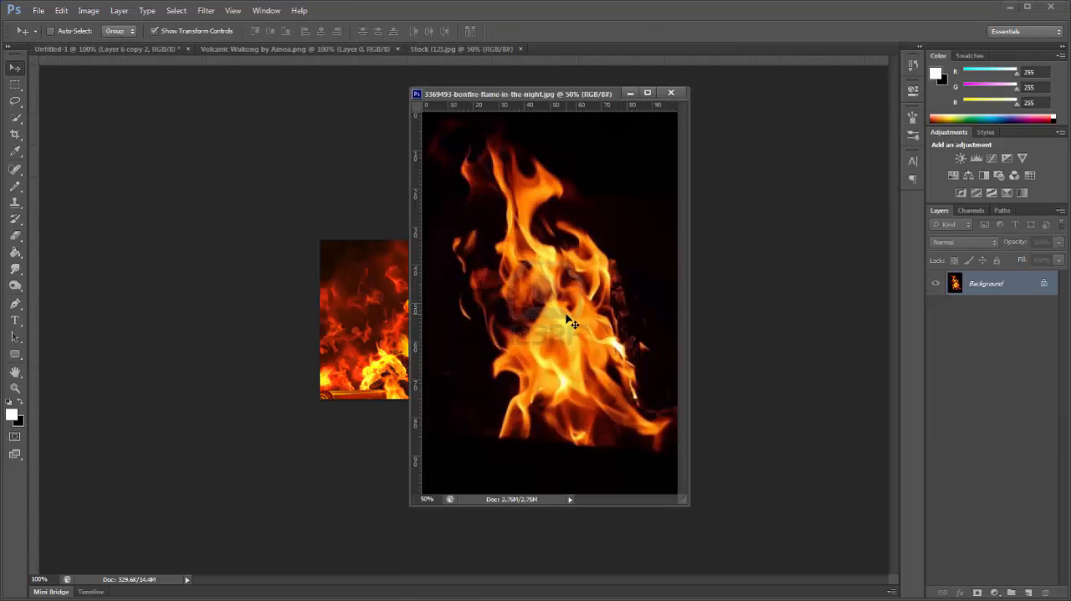
pyautogui.moveTo(569, 319); pyautogui.dragTo(314, 350)
pyautogui.click(671, 94)
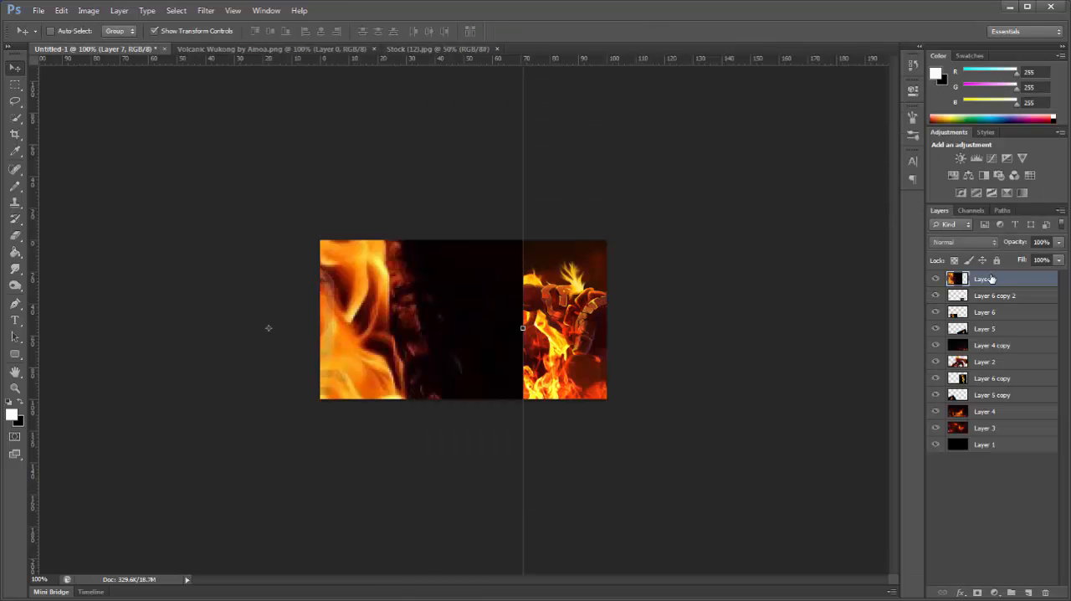
# Step: Set the bonfire layer to Linear Dodge (Add), scale it to about 19% and place it along the canvas's lower edge below the character's torso
pyautogui.click(958, 242)
pyautogui.click(963, 375)
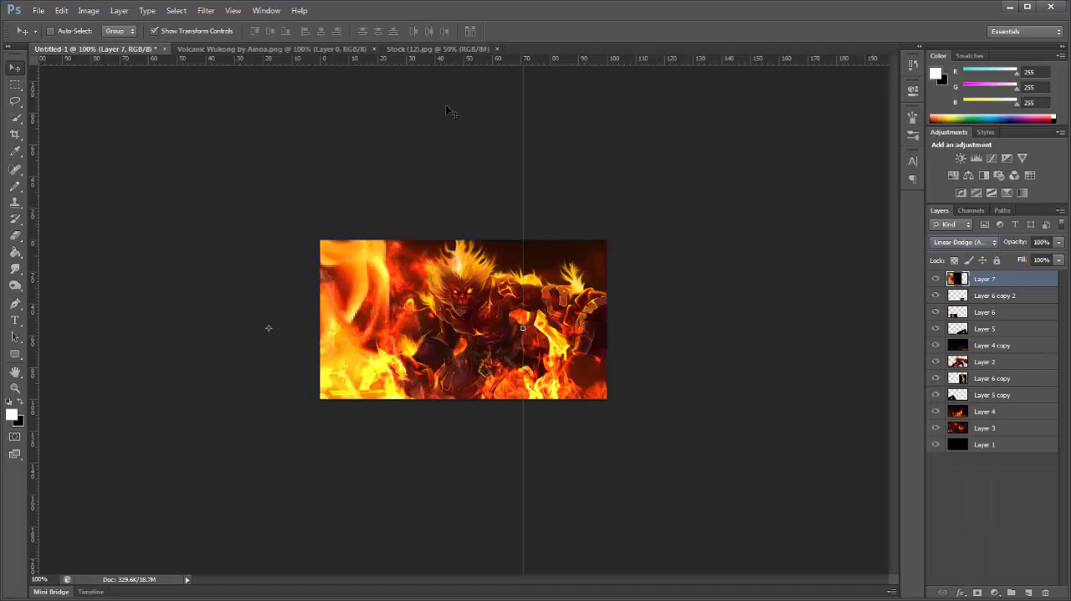
pyautogui.moveTo(657, 115); pyautogui.dragTo(264, 472)
pyautogui.moveTo(314, 566); pyautogui.dragTo(514, 268)
pyautogui.moveTo(566, 255); pyautogui.dragTo(462, 424)
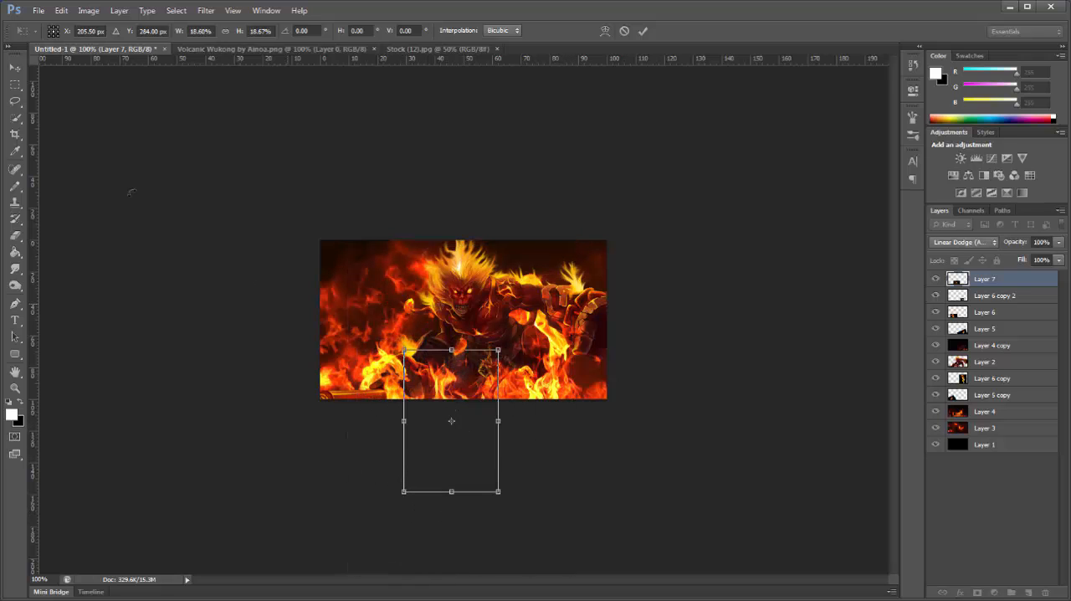
pyautogui.click(15, 67)
pyautogui.click(508, 236)
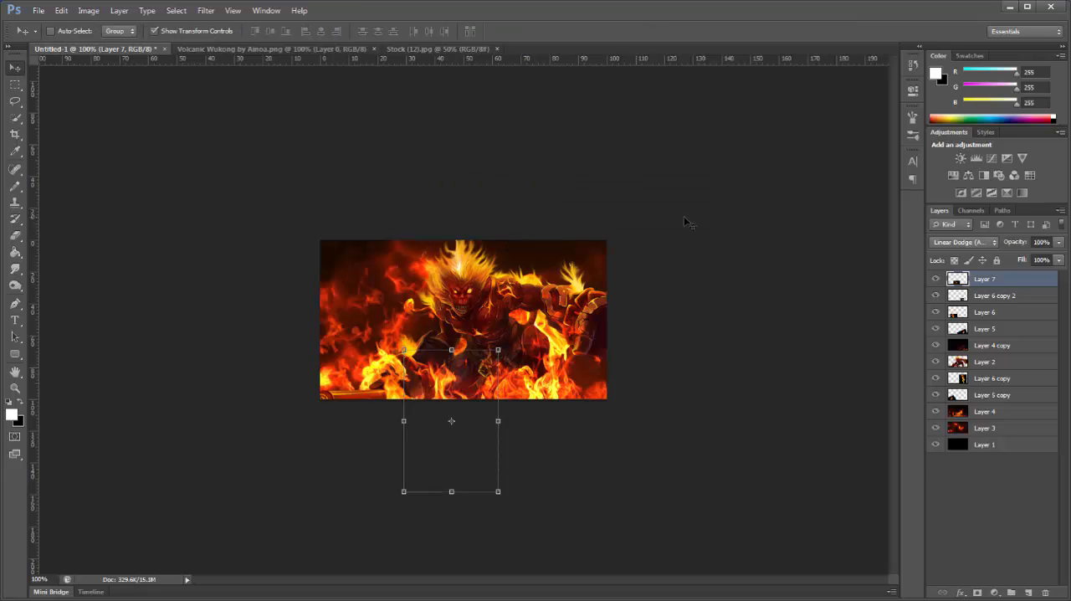
# Step: Duplicate the bonfire layer, move the copy directly below the character layer and shift its flames up and slightly left
pyautogui.hotkey('ctrl', 'j')
pyautogui.moveTo(994, 395); pyautogui.dragTo(1002, 387)
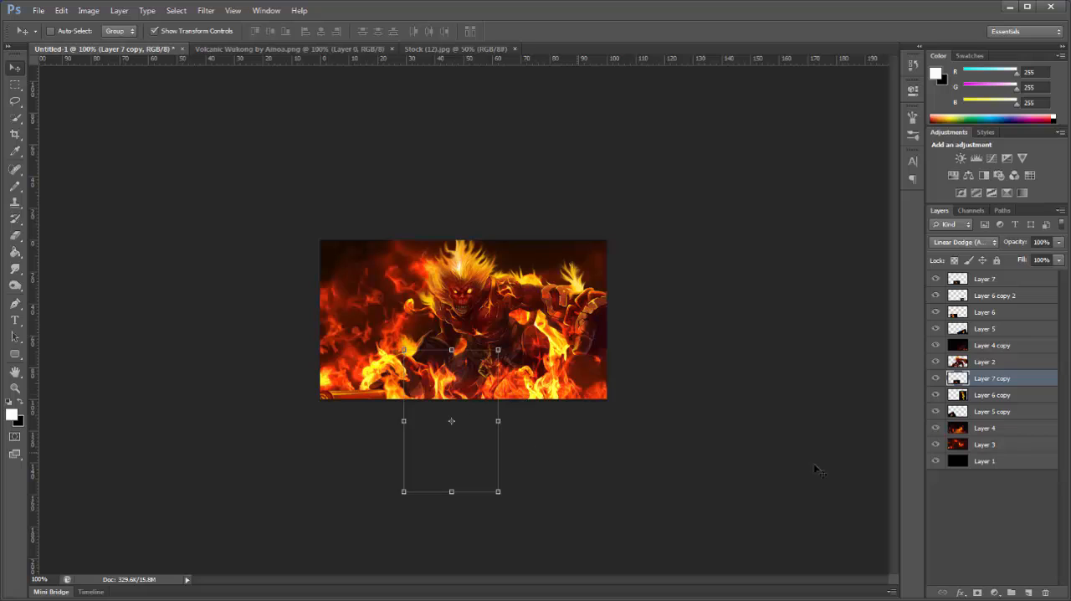
pyautogui.moveTo(463, 472); pyautogui.dragTo(458, 425)
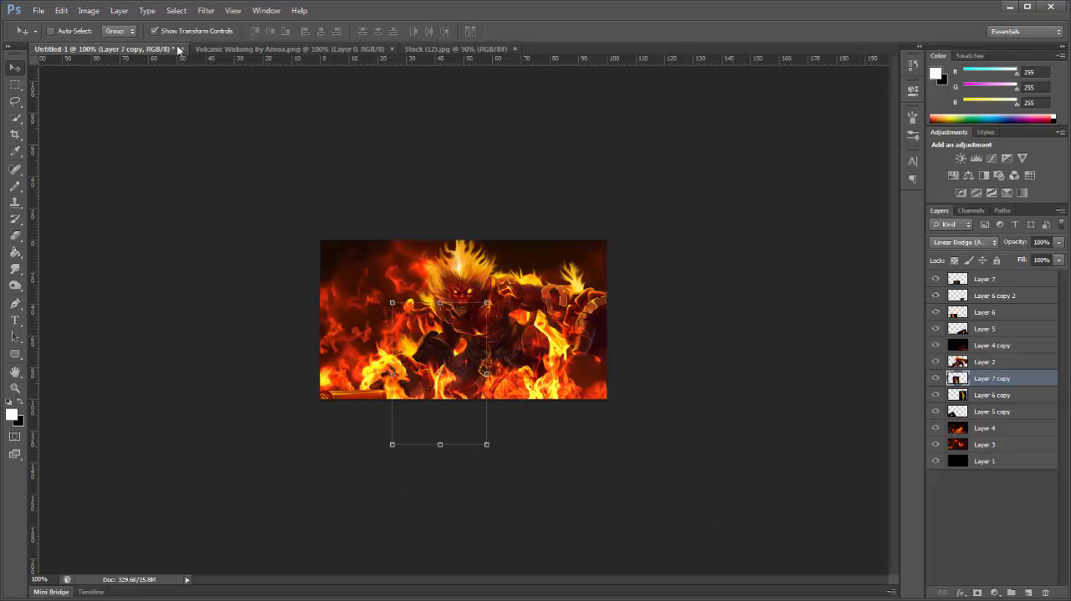
# Step: Copy the Stock (12) fire image into the Untitled-1 document directly behind the character and close the source image
pyautogui.click(441, 50)
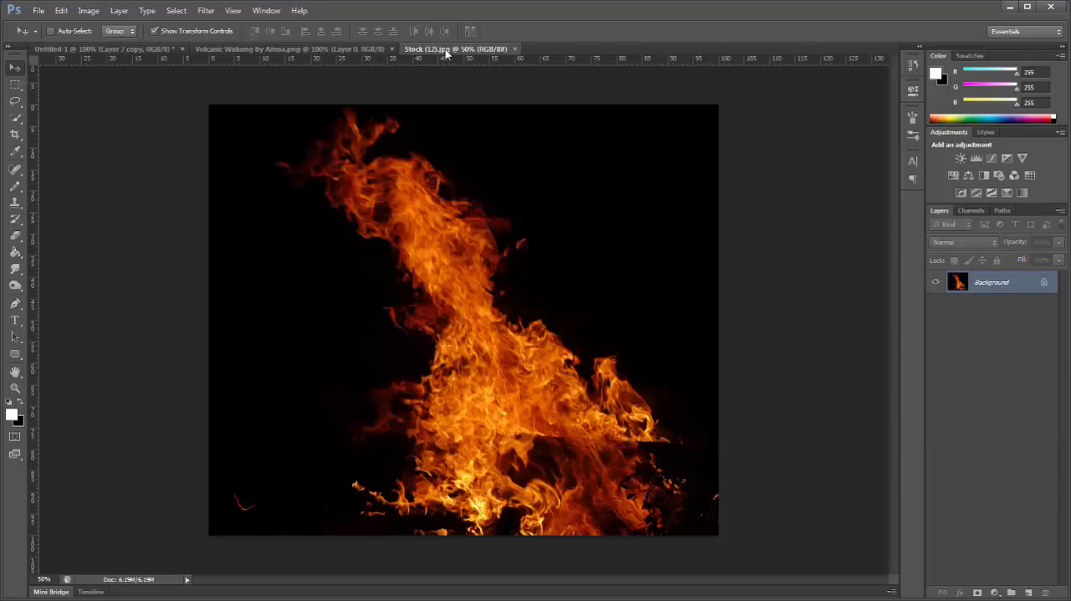
pyautogui.moveTo(446, 52); pyautogui.dragTo(452, 94)
pyautogui.moveTo(507, 279); pyautogui.dragTo(243, 337)
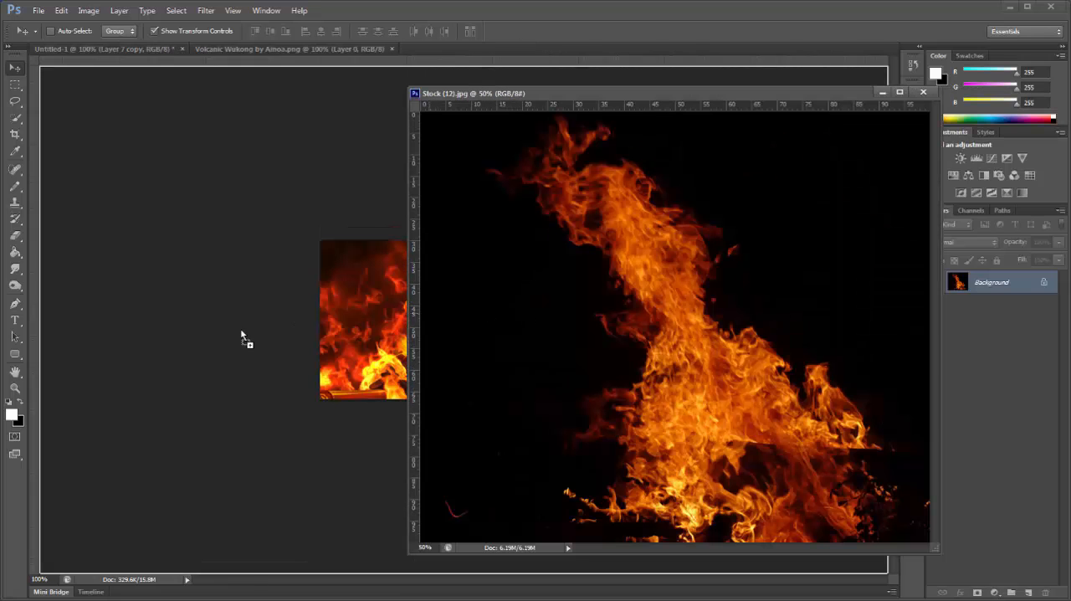
pyautogui.click(923, 92)
# Step: Set the Stock (12) fire layer's blend mode to Linear Dodge (Add) and move its flames to the canvas's left half
pyautogui.click(962, 242)
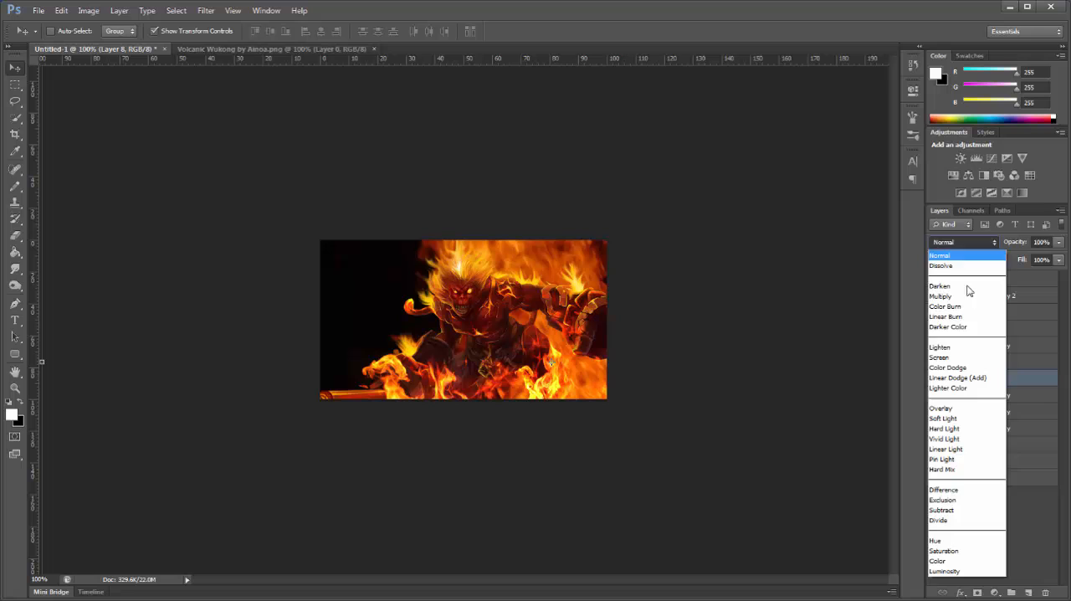
pyautogui.click(971, 380)
pyautogui.moveTo(656, 458)
pyautogui.mouseDown()
pyautogui.moveTo(507, 430)
pyautogui.moveTo(569, 491)
pyautogui.mouseUp()
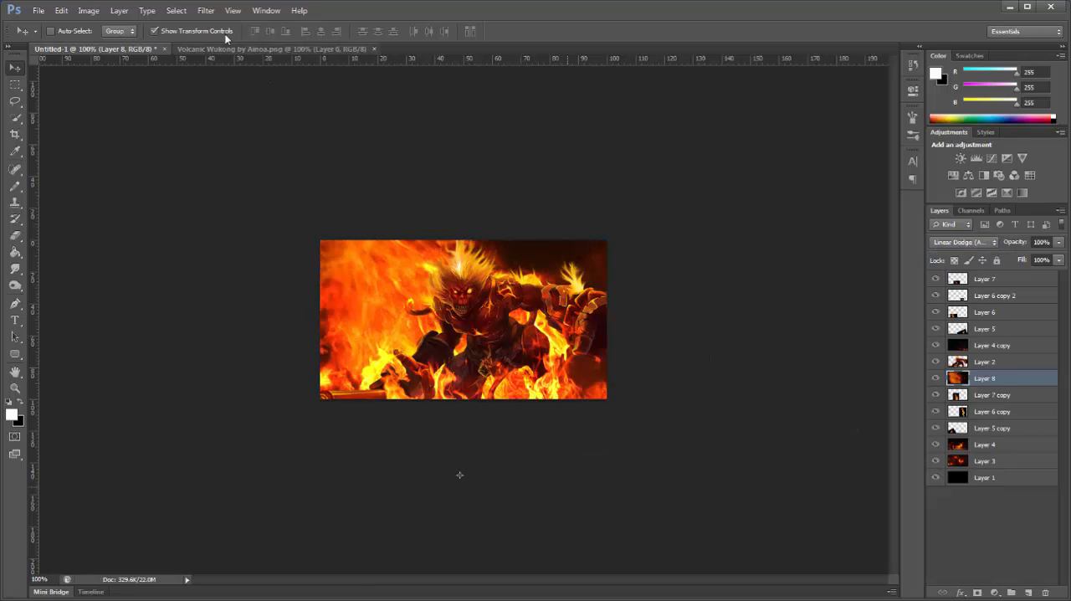
# Step: Scale the Stock (12) fire layer to about 32% and place it beyond the character's lower right, applying the transformation
pyautogui.moveTo(303, 105); pyautogui.dragTo(504, 356)
pyautogui.moveTo(149, 302); pyautogui.dragTo(458, 516)
pyautogui.moveTo(471, 557); pyautogui.dragTo(508, 514)
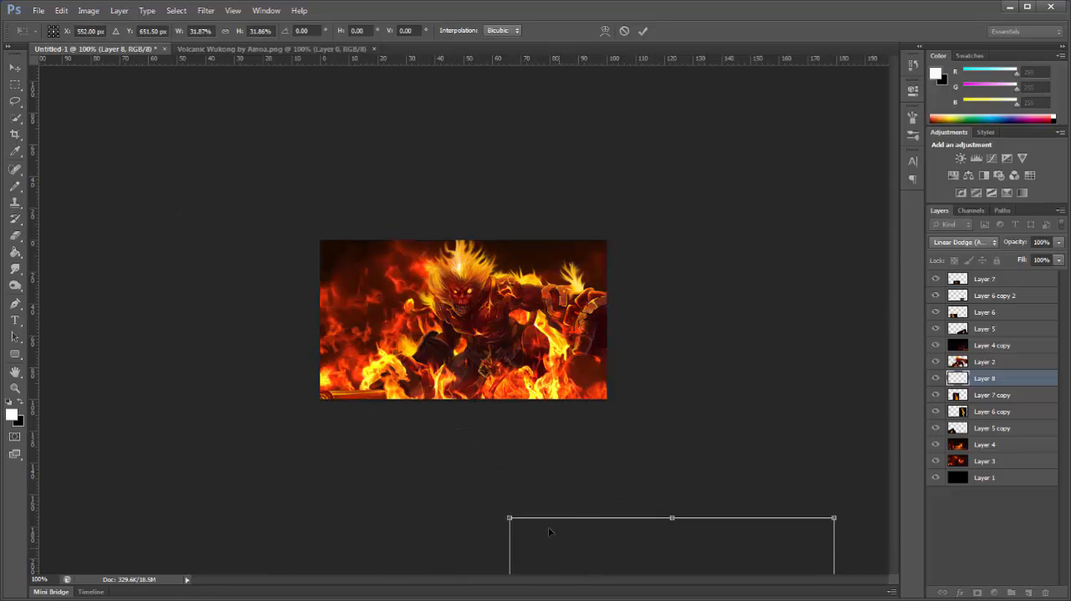
pyautogui.moveTo(572, 561); pyautogui.dragTo(569, 368)
pyautogui.click(15, 68)
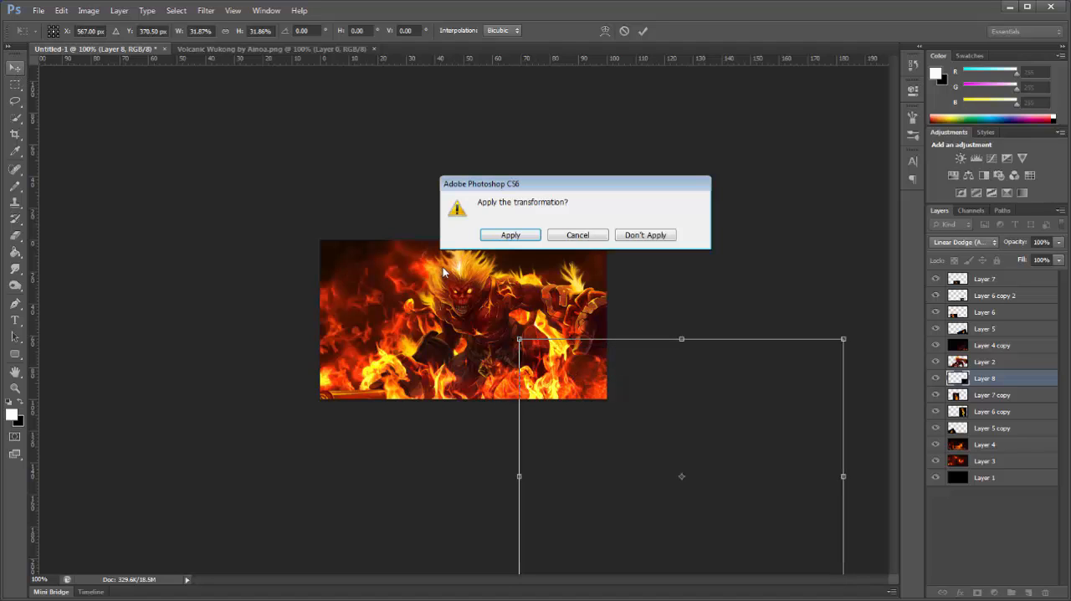
pyautogui.click(508, 235)
# Step: Shift the Stock (12) flames toward the canvas's right side, duplicate the layer and erase the copy's bright flames over the character with a soft eraser
pyautogui.moveTo(617, 447); pyautogui.dragTo(195, 177)
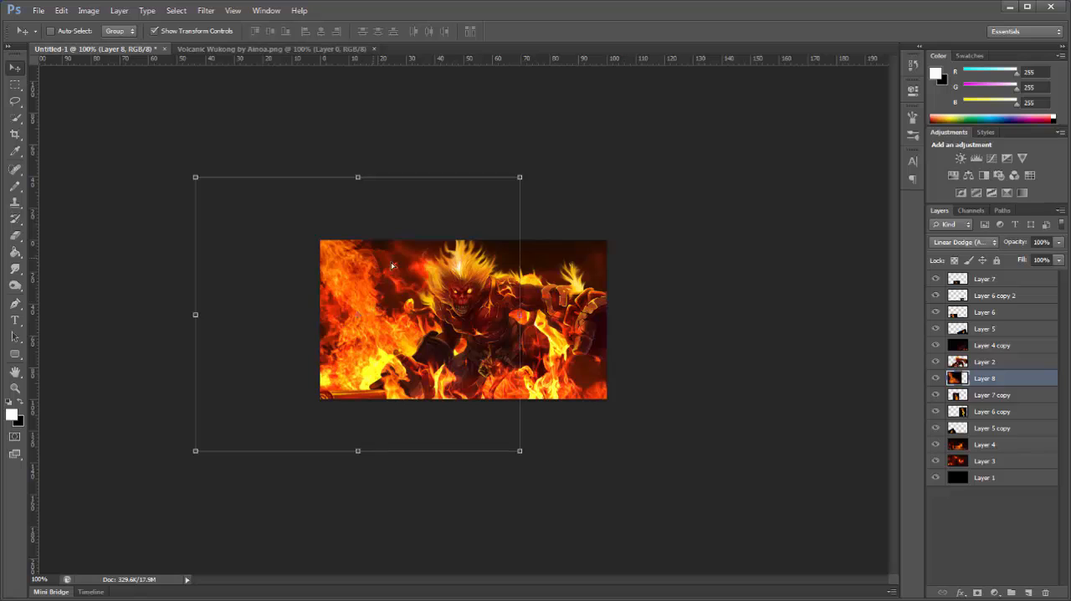
pyautogui.moveTo(374, 308); pyautogui.dragTo(616, 335)
pyautogui.click(15, 235)
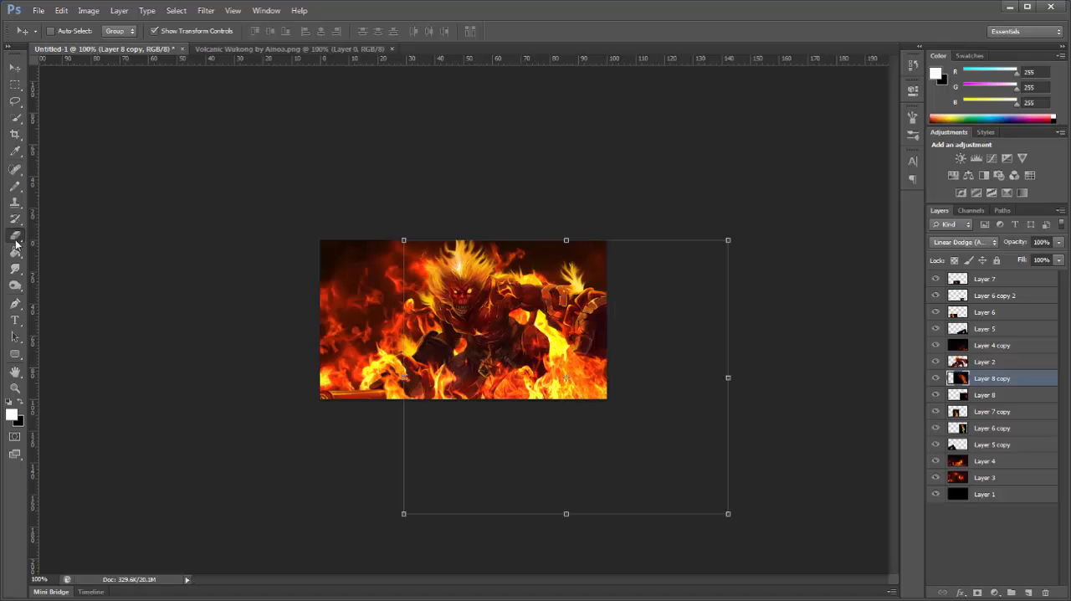
pyautogui.moveTo(546, 337)
pyautogui.mouseDown()
pyautogui.moveTo(523, 339)
pyautogui.moveTo(503, 369)
pyautogui.mouseUp()
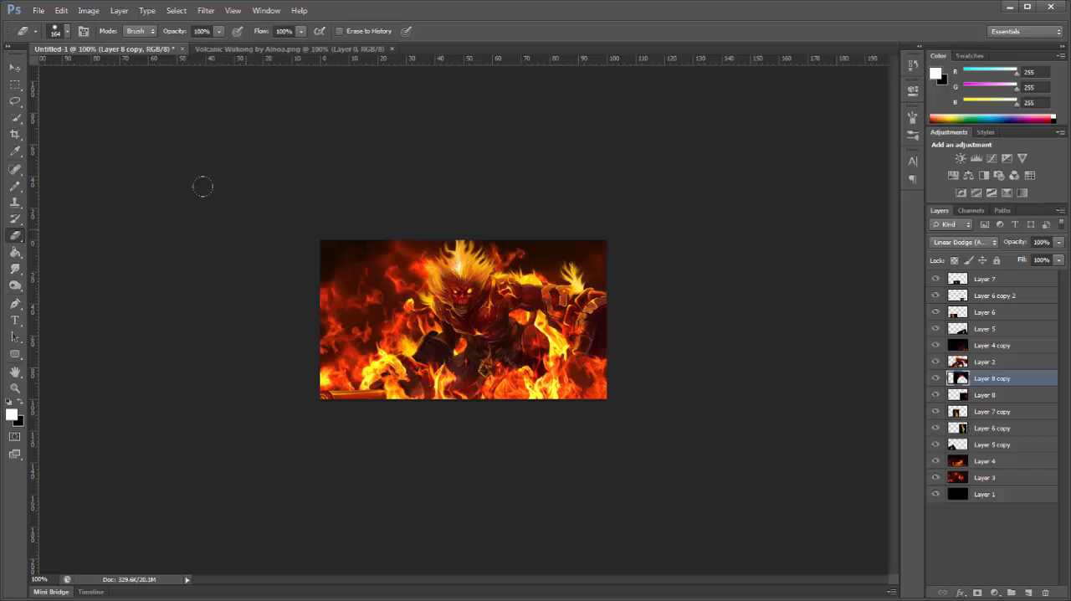
pyautogui.hotkey('ctrl', 'o')
pyautogui.click(587, 188)
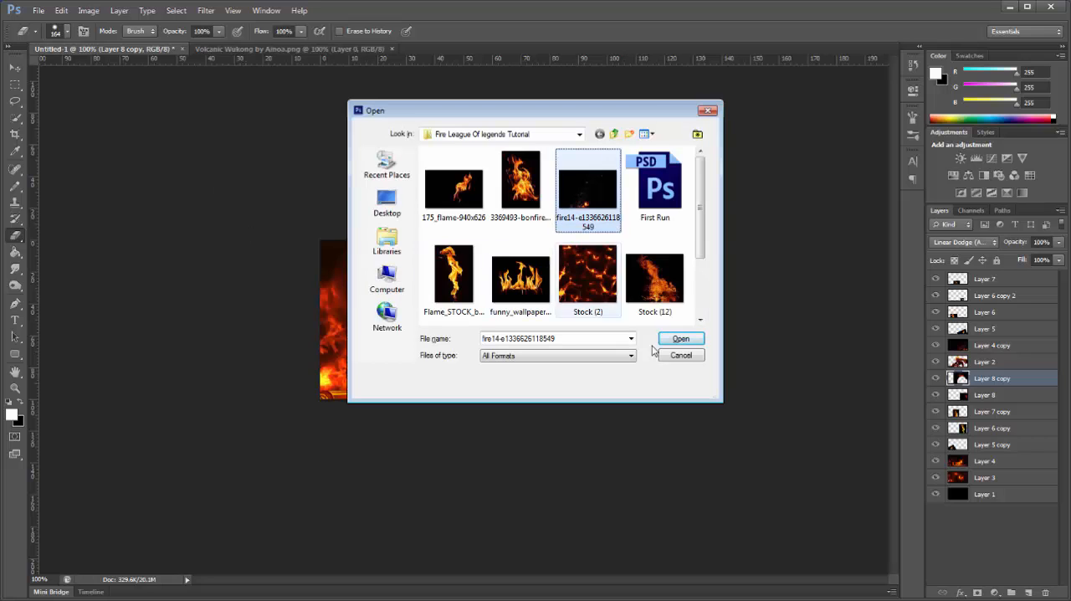
pyautogui.click(675, 338)
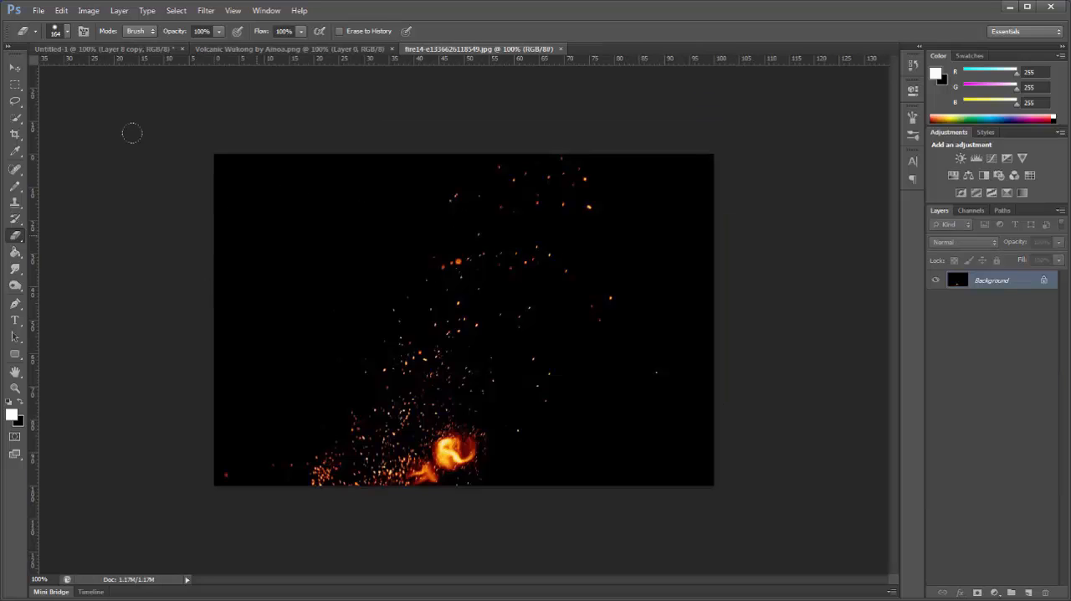
pyautogui.press('v')
pyautogui.moveTo(502, 48); pyautogui.dragTo(542, 91)
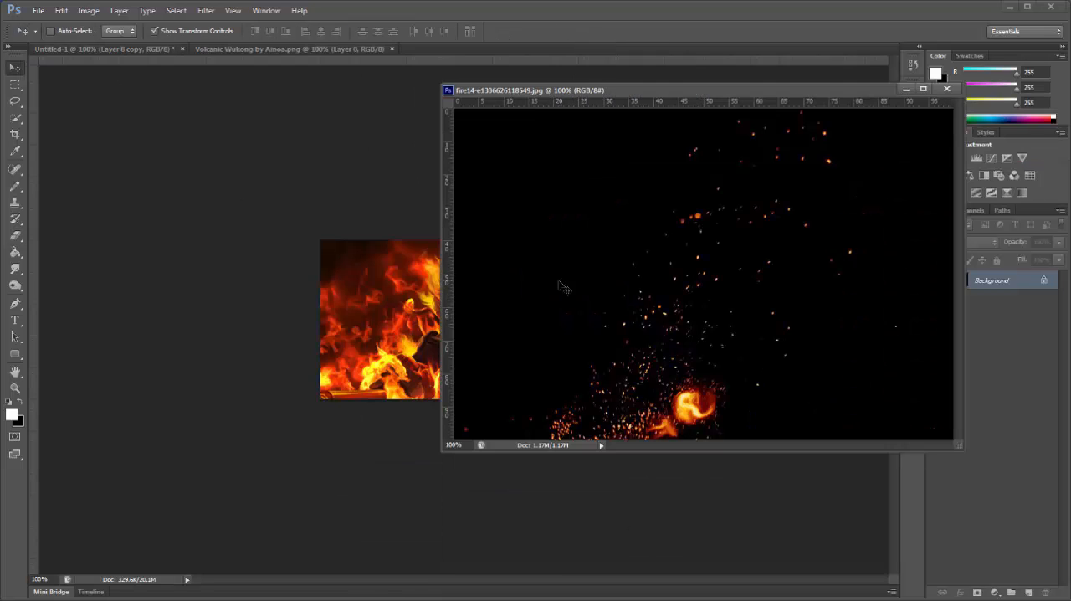
pyautogui.moveTo(559, 283); pyautogui.dragTo(297, 314)
pyautogui.click(947, 88)
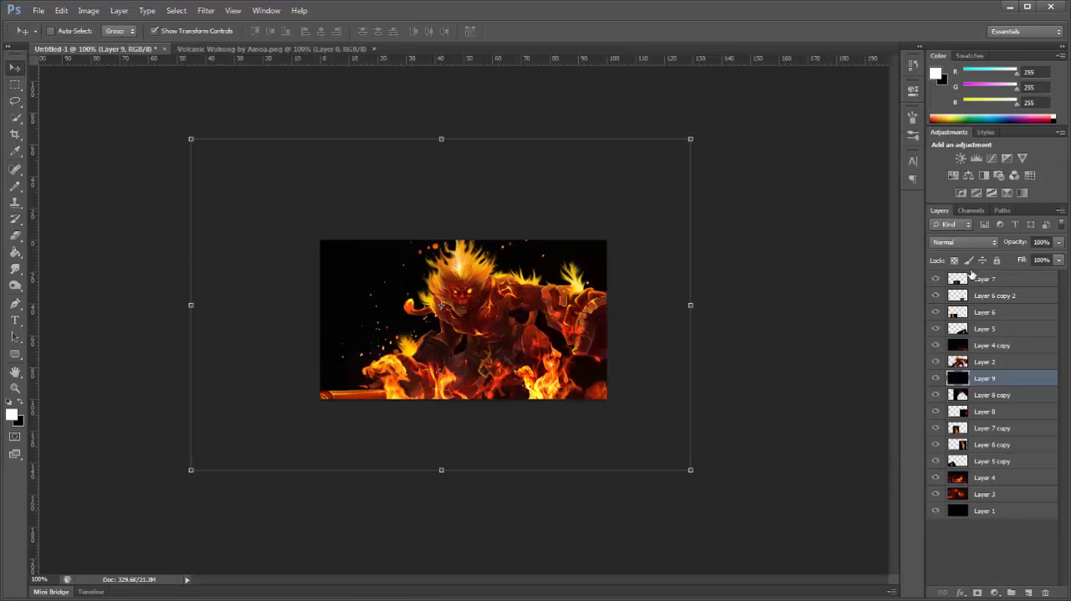
# Step: Set the sparks layer to Linear Dodge (Add), bring it to the top of the layer stack and lower it over the canvas
pyautogui.click(963, 242)
pyautogui.click(1010, 378)
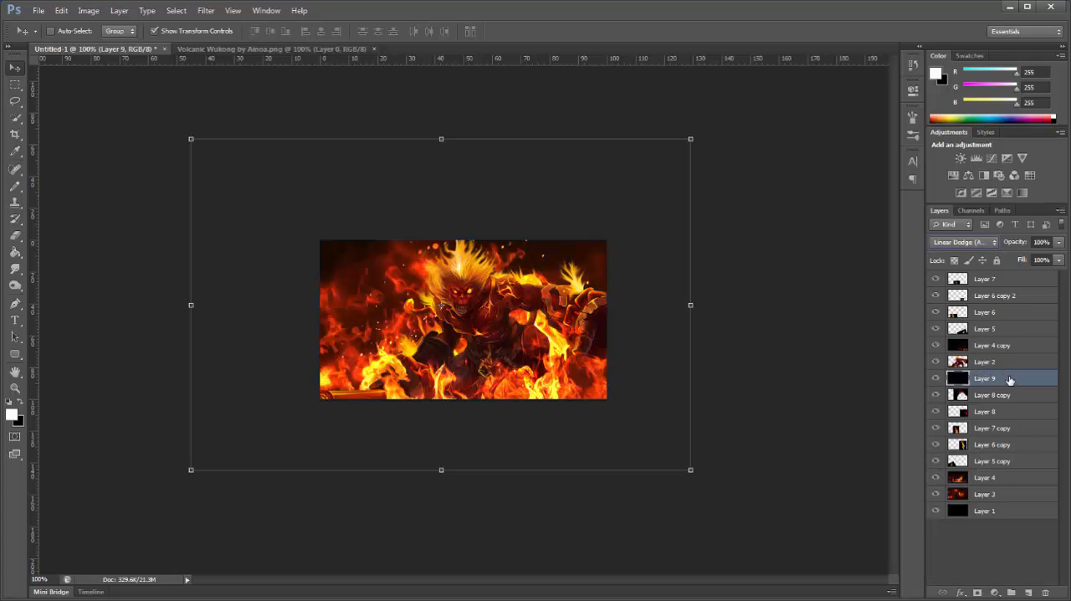
pyautogui.moveTo(1009, 379); pyautogui.dragTo(995, 276)
pyautogui.moveTo(577, 335); pyautogui.dragTo(501, 492)
# Step: Duplicate the sparks layer twice and spread the copies' embers over the flames in the canvas's lower part
pyautogui.hotkey('ctrl', 'j')
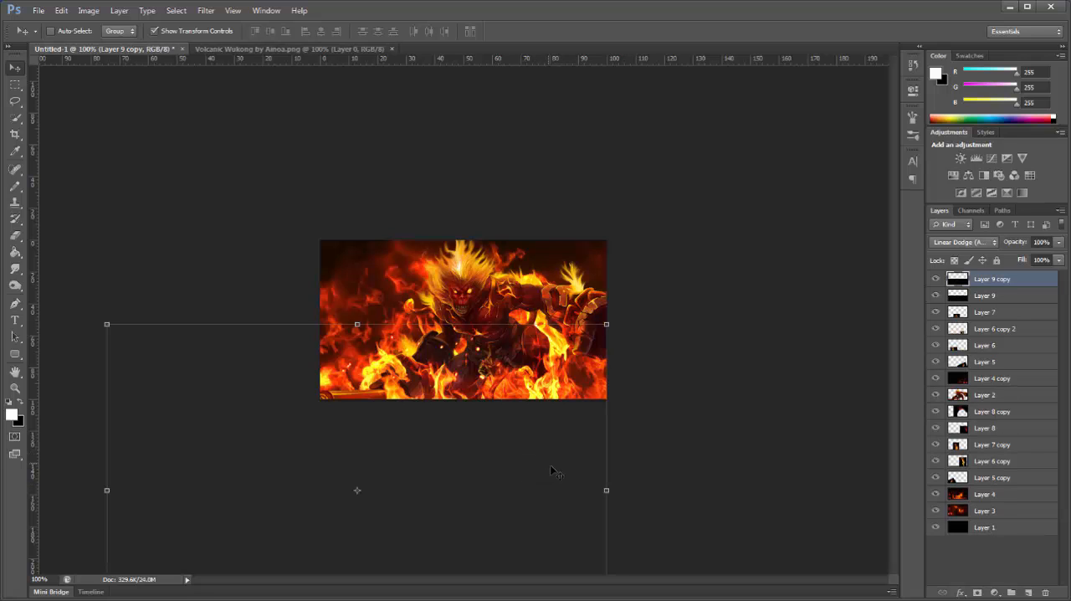
pyautogui.moveTo(540, 460); pyautogui.dragTo(505, 439)
pyautogui.hotkey('ctrl', 'j')
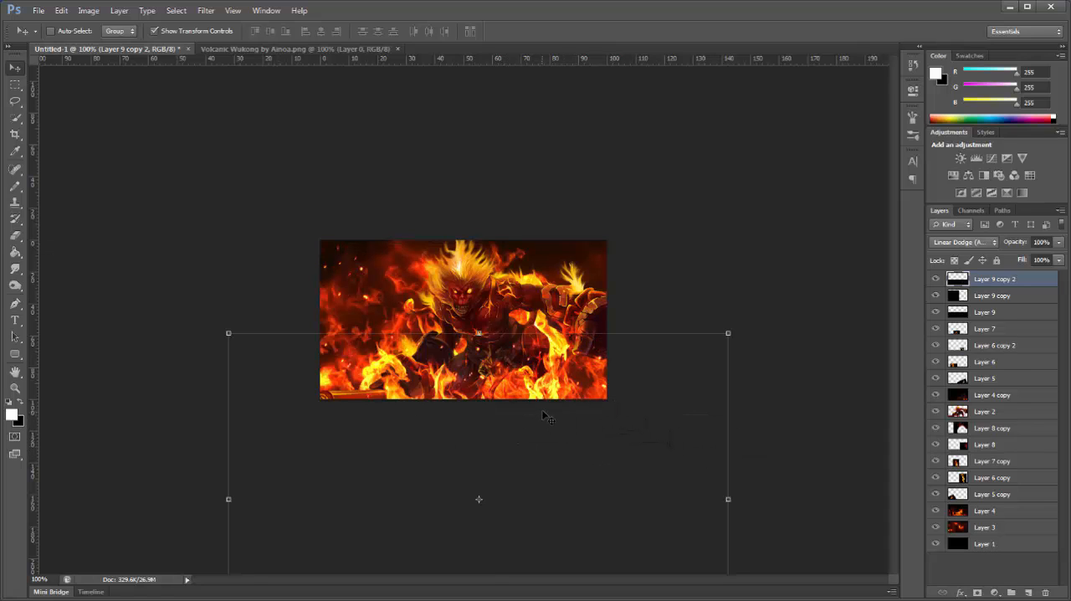
# Step: Duplicate the sparks layer again, scale the copy to about 51% and place it over the canvas's lower-left flames
pyautogui.hotkey('ctrl', 'j')
pyautogui.moveTo(230, 334); pyautogui.dragTo(482, 474)
pyautogui.moveTo(530, 536); pyautogui.dragTo(285, 358)
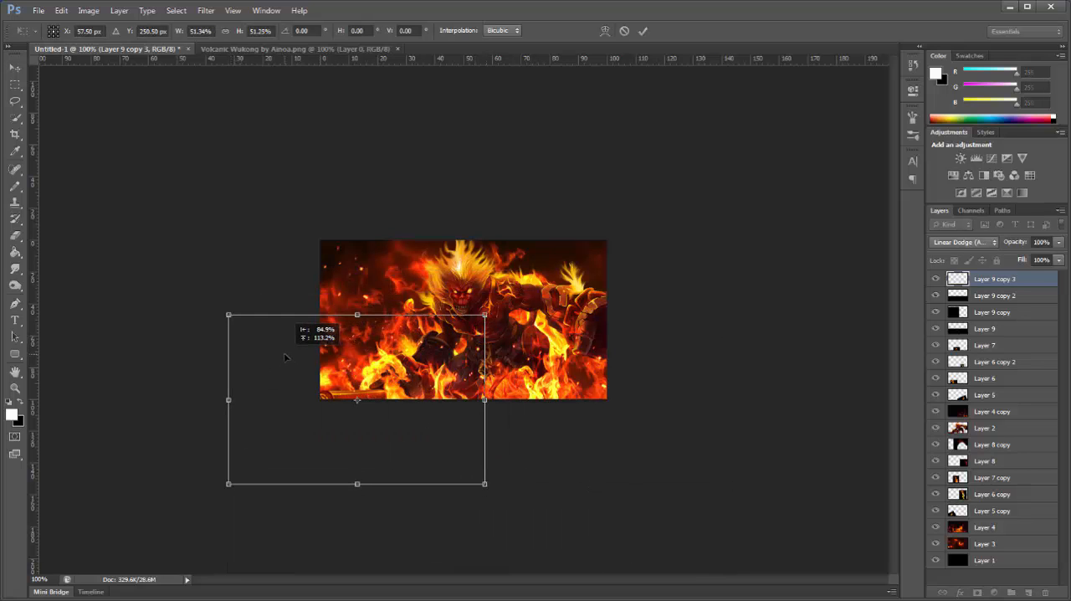
pyautogui.click(16, 69)
pyautogui.click(507, 241)
# Step: Duplicate the reduced sparks layer, move the copy to the canvas's lower right and duplicate it once more
pyautogui.hotkey('ctrl', 'j')
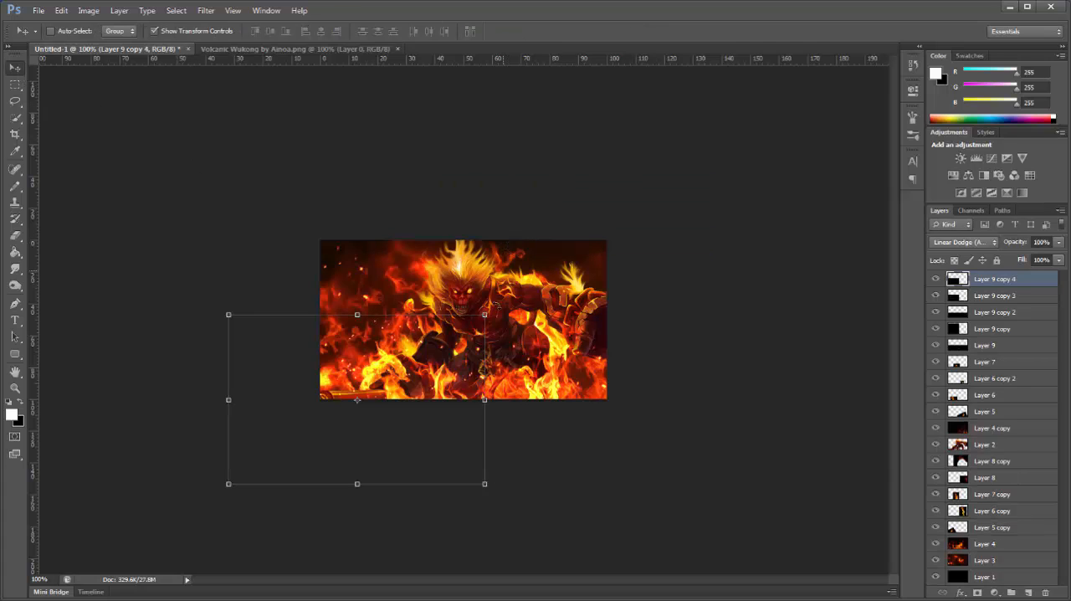
pyautogui.moveTo(440, 384); pyautogui.dragTo(629, 400)
pyautogui.hotkey('ctrl', 'j')
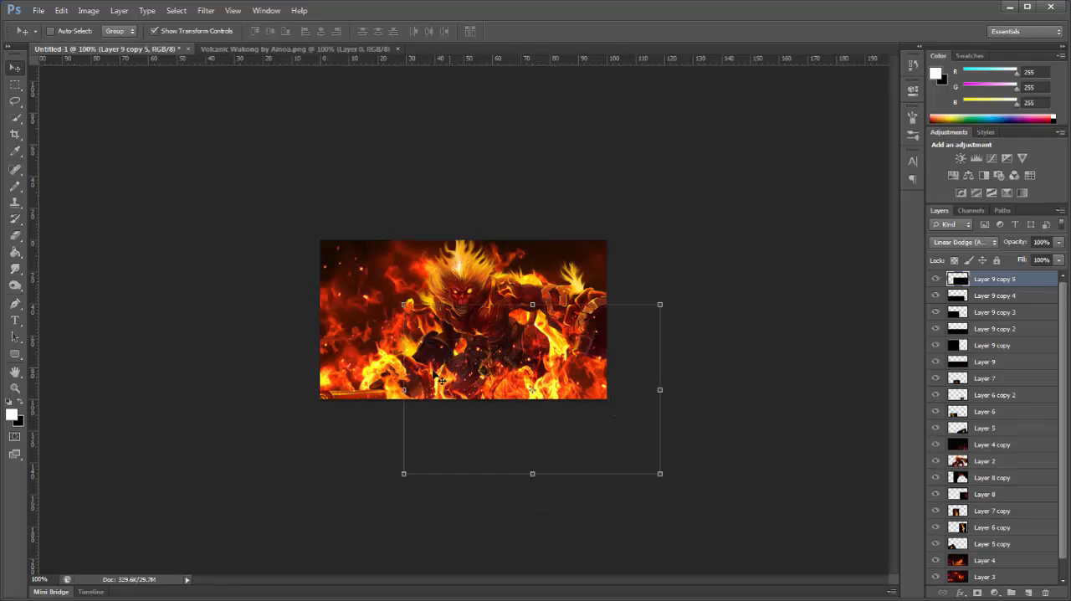
# Step: Duplicate the reduced sparks layer, place the copy directly behind the character around its head and turn off the transform controls
pyautogui.hotkey('ctrl', 'j')
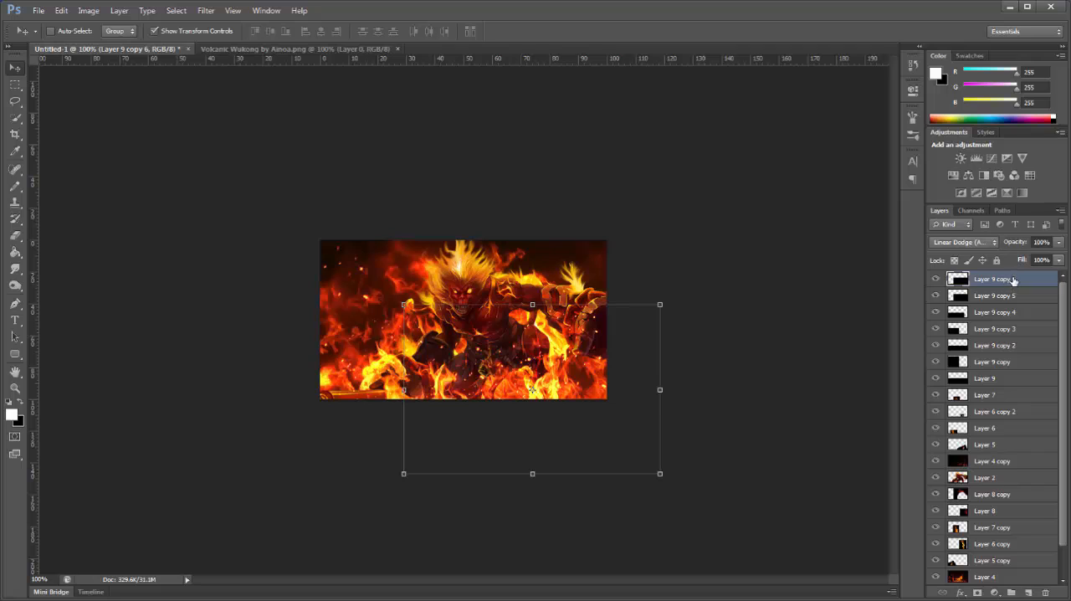
pyautogui.moveTo(1015, 281); pyautogui.dragTo(983, 422)
pyautogui.moveTo(598, 399); pyautogui.dragTo(458, 343)
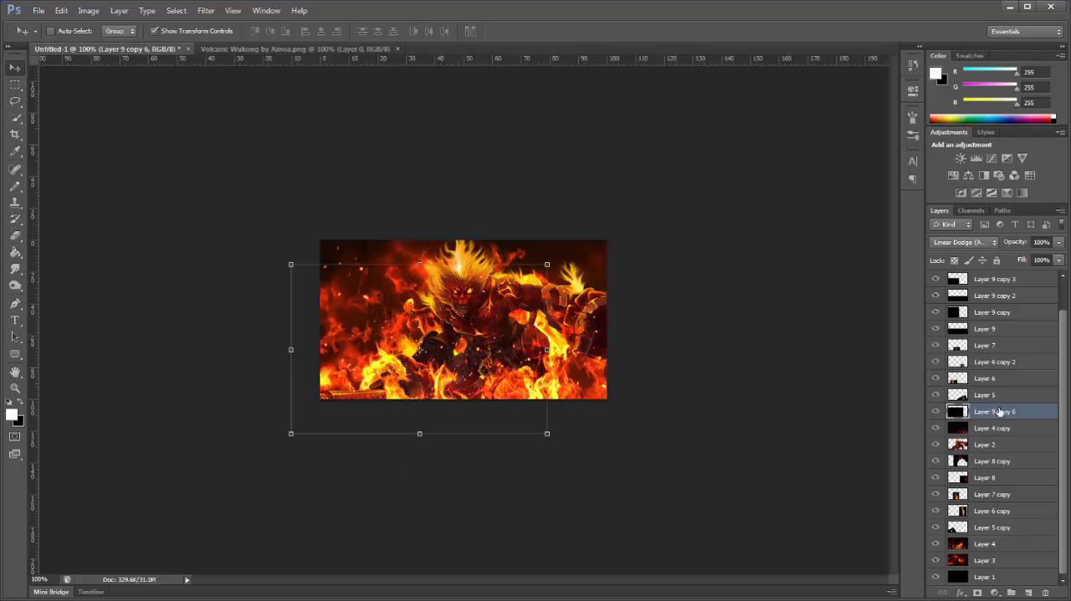
pyautogui.moveTo(999, 412); pyautogui.dragTo(996, 445)
pyautogui.moveTo(502, 408); pyautogui.dragTo(531, 344)
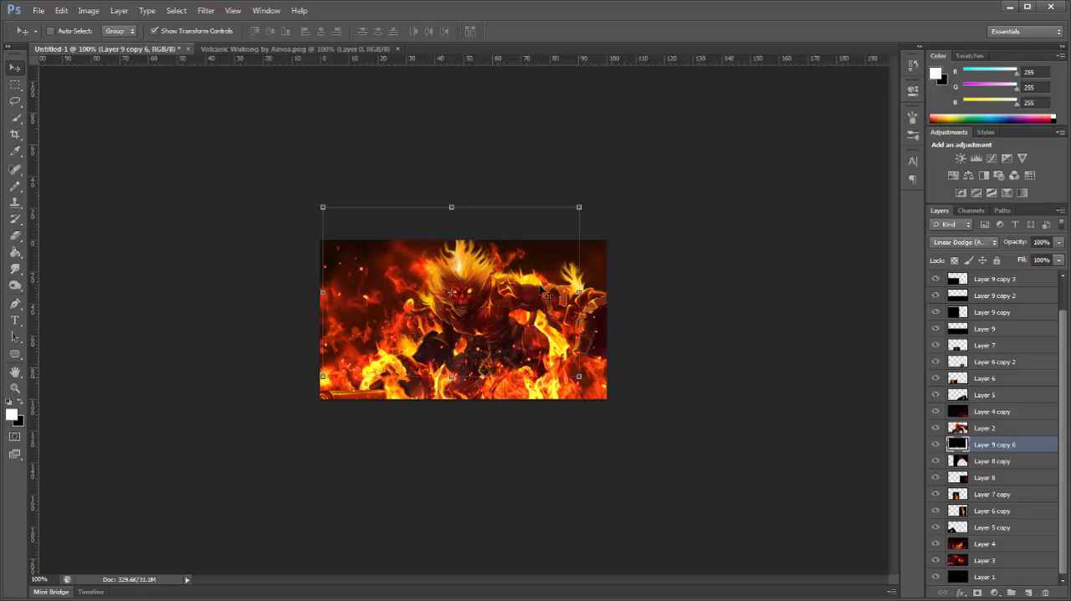
pyautogui.click(195, 33)
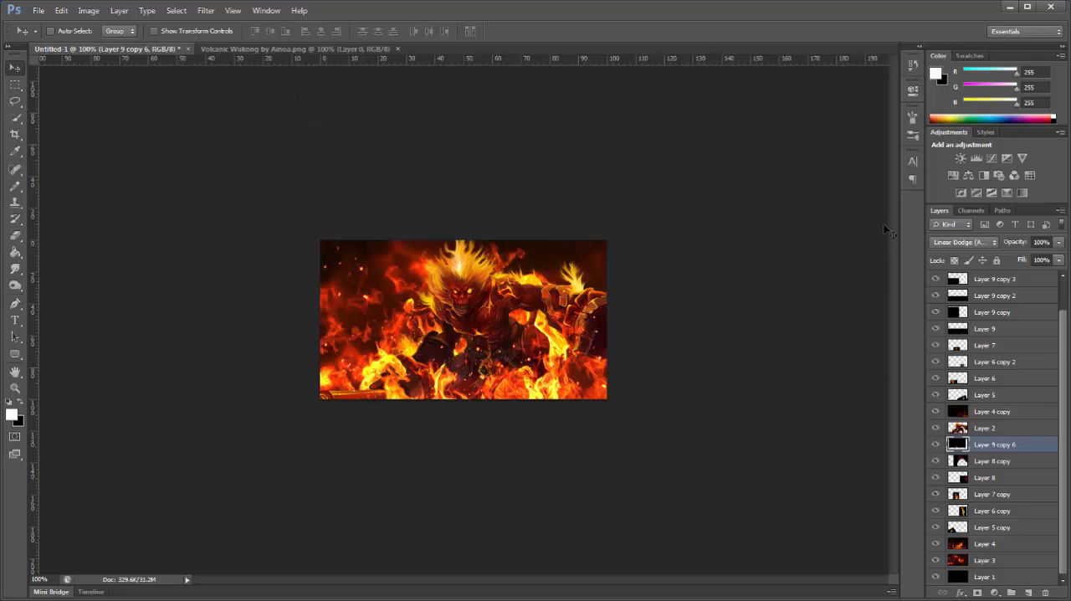
# Step: Create a new layer above all others and apply the merged Untitled-1 image to it with Multiply blending at 100% opacity
pyautogui.click(1030, 284)
pyautogui.scroll(2, 1035, 346)
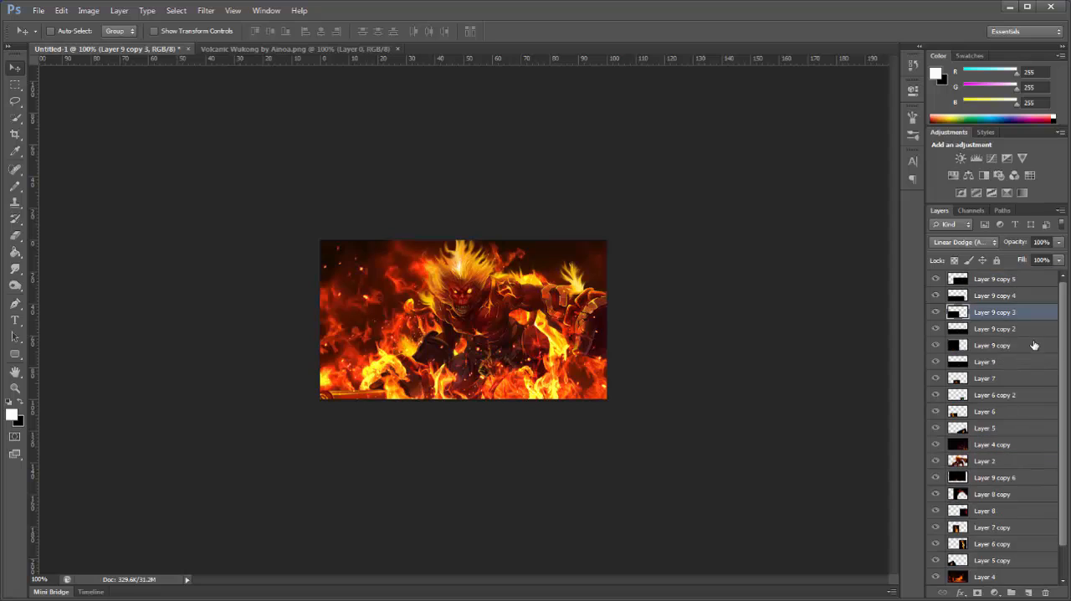
pyautogui.click(1008, 280)
pyautogui.click(1029, 592)
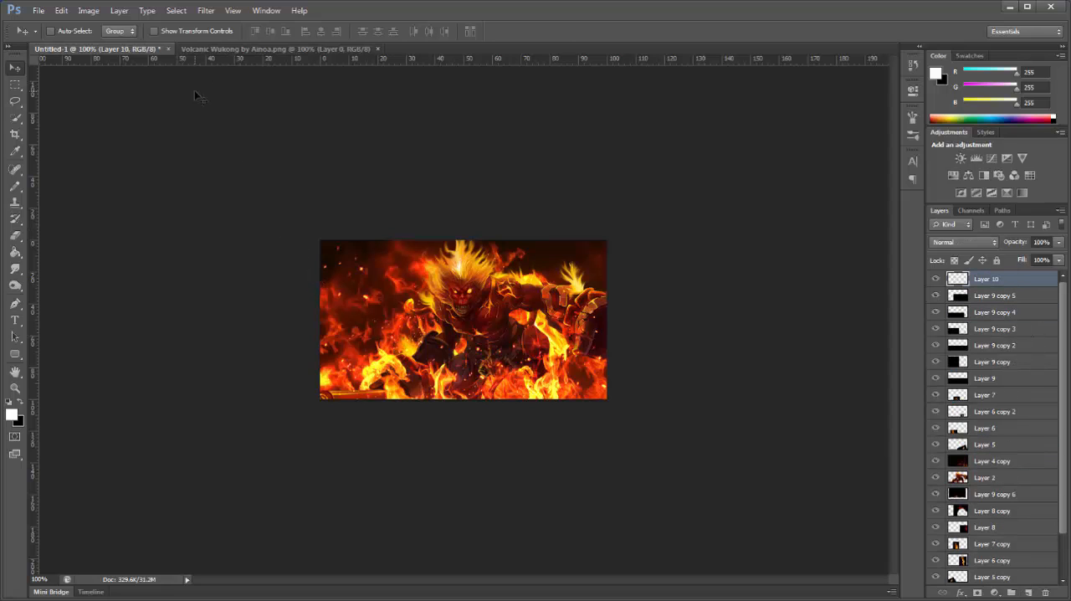
pyautogui.click(89, 10)
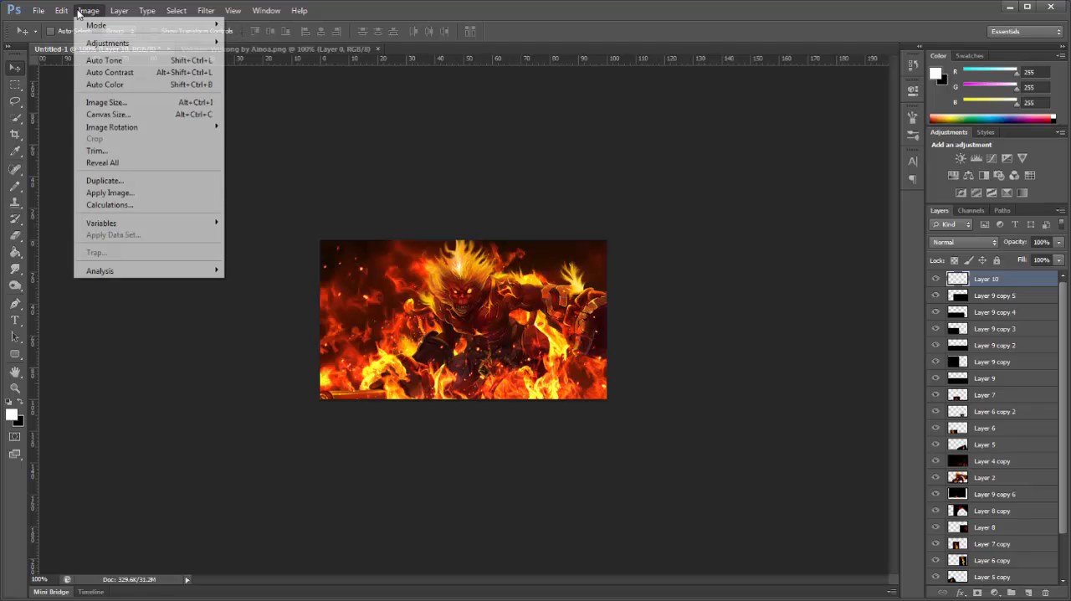
pyautogui.click(117, 192)
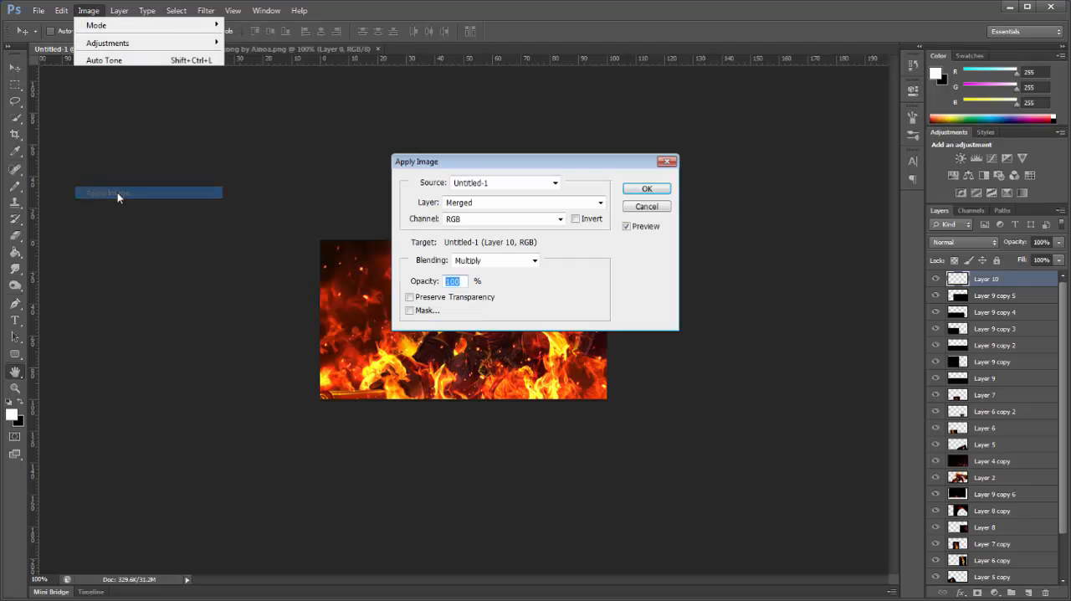
pyautogui.click(653, 188)
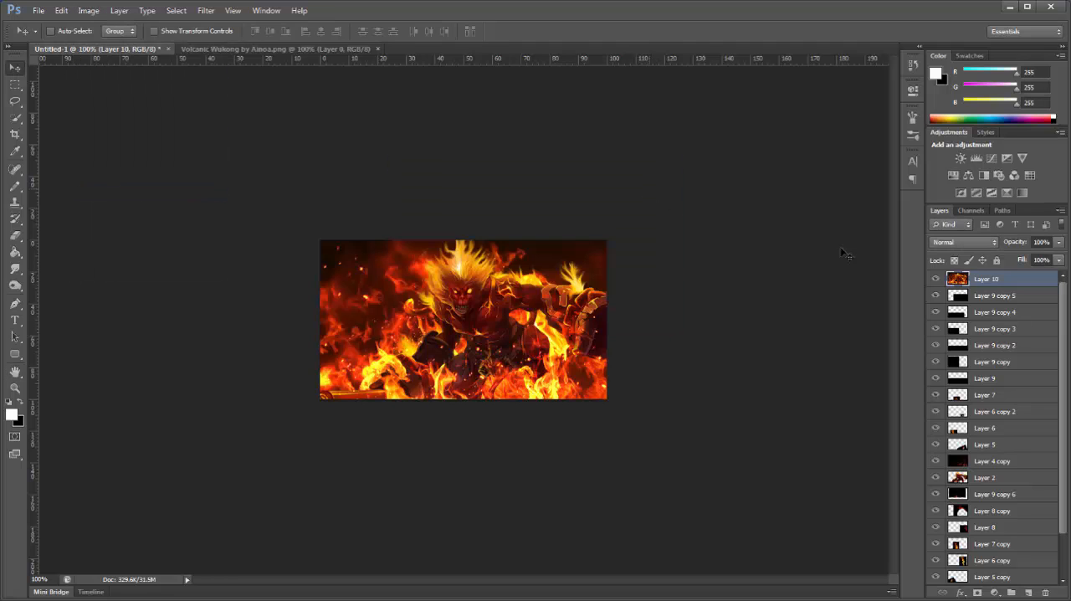
# Step: Apply the Glass distort filter to the merged layer with Distortion 10, Smoothness 13, Frosted texture and 100% scaling
pyautogui.click(206, 11)
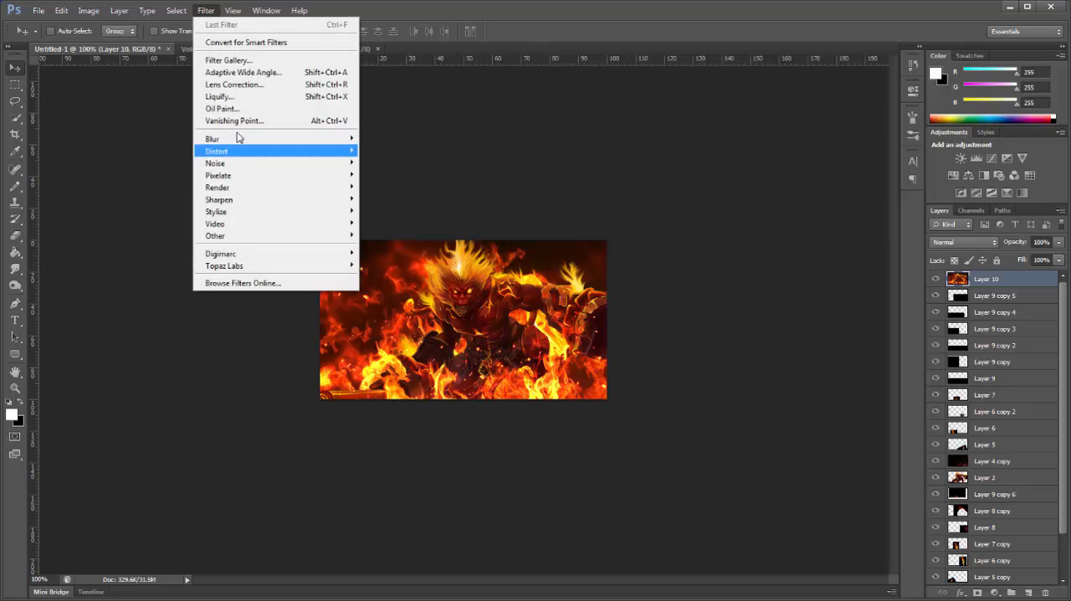
pyautogui.click(228, 60)
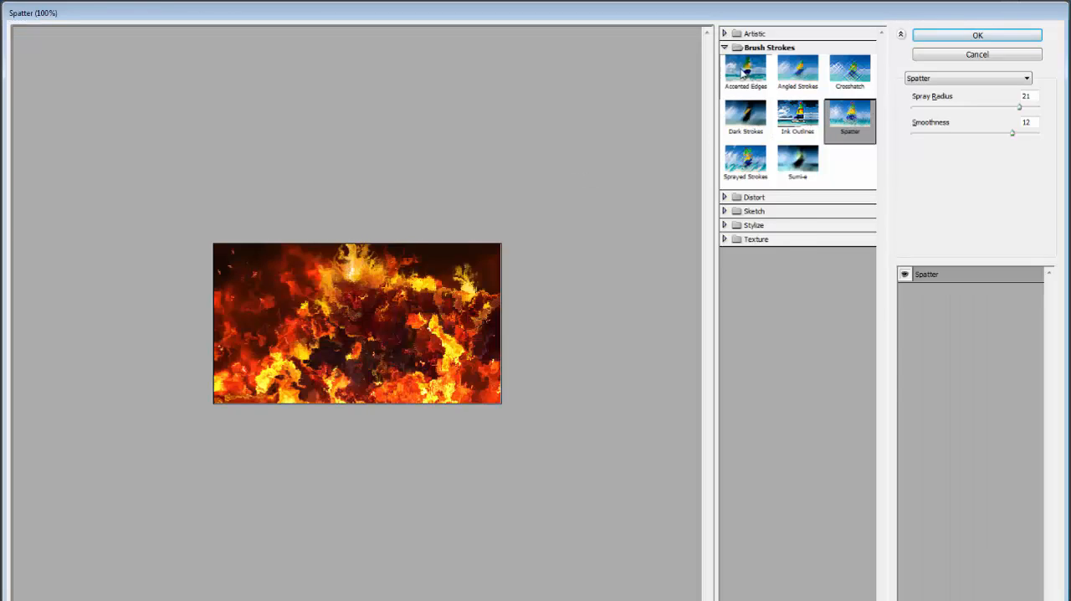
pyautogui.click(725, 48)
pyautogui.click(725, 62)
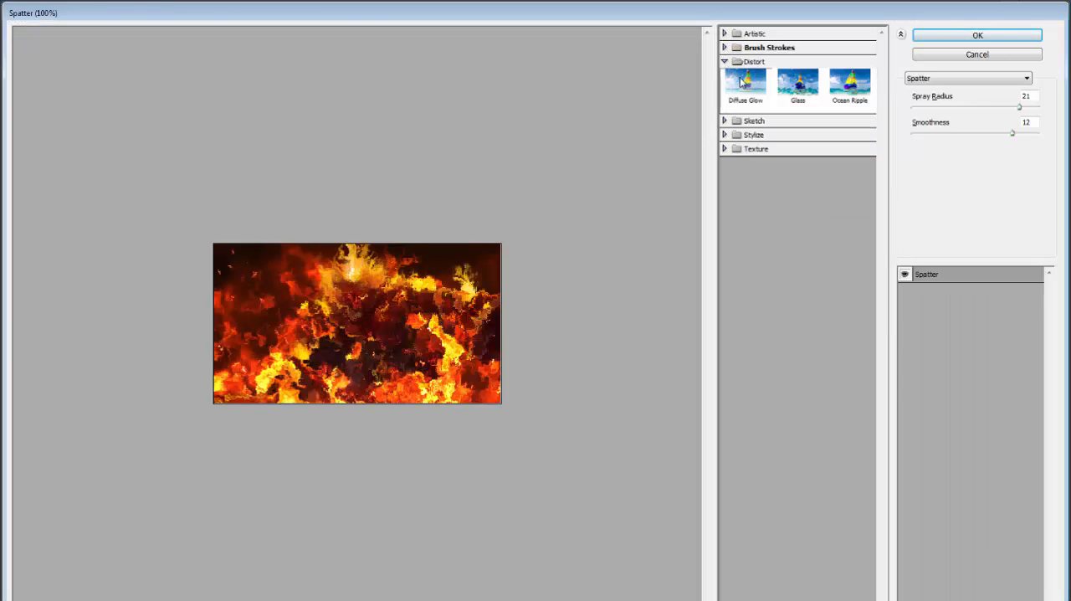
pyautogui.click(795, 92)
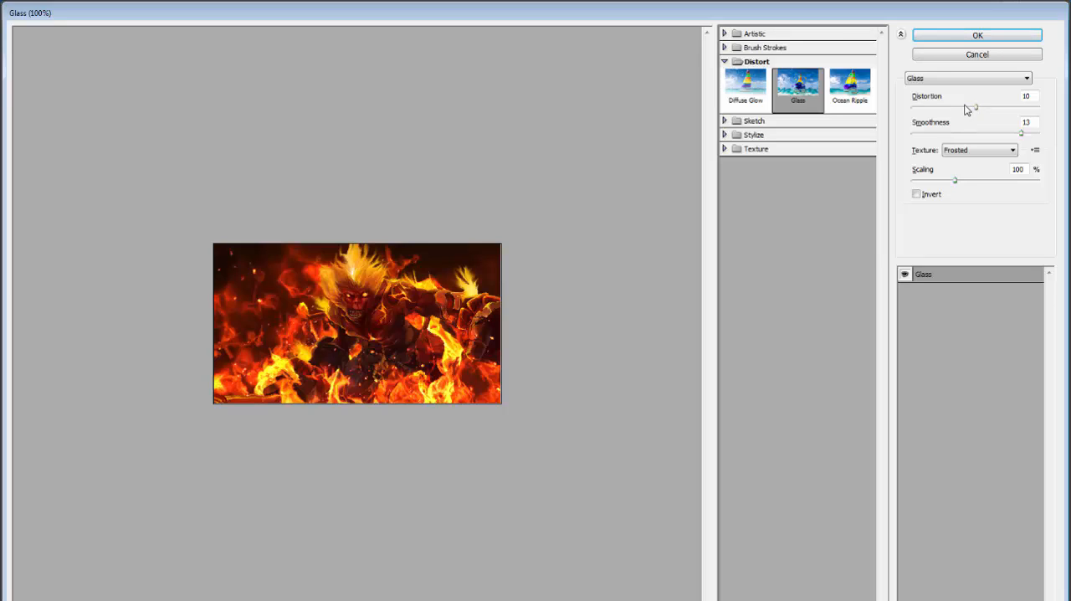
pyautogui.click(971, 151)
pyautogui.click(965, 179)
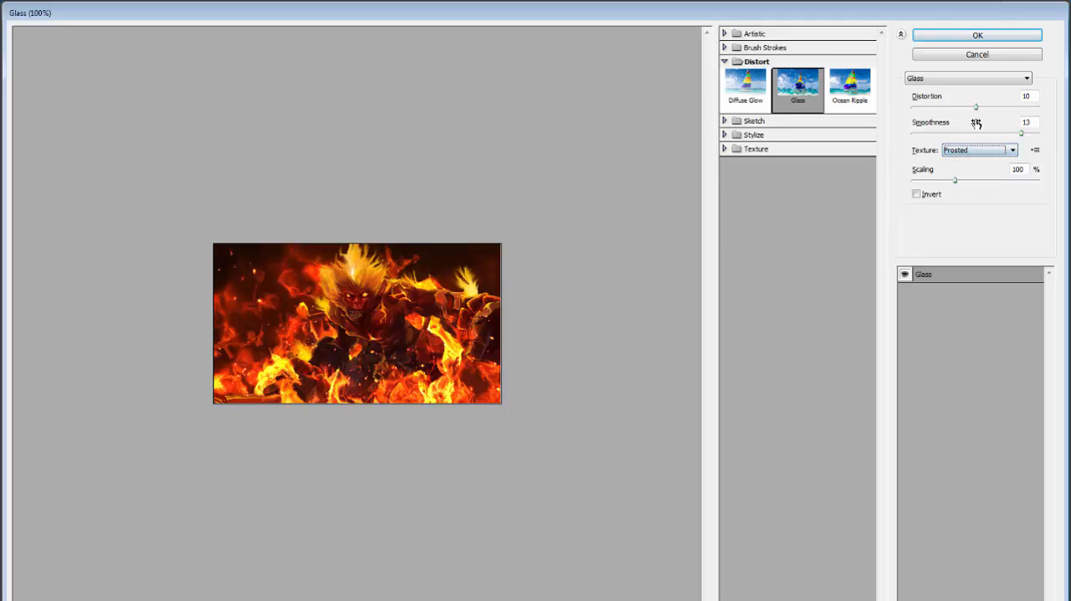
pyautogui.click(979, 37)
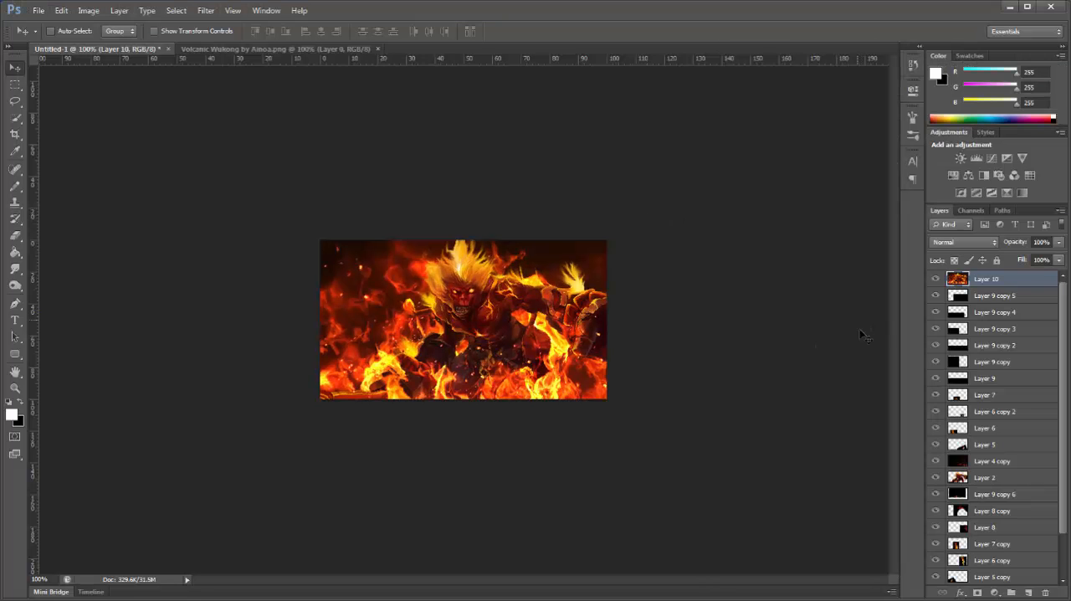
# Step: Lower the glass-filtered layer's opacity to 55% and add a layer mask to it
pyautogui.moveTo(1022, 246); pyautogui.dragTo(993, 249)
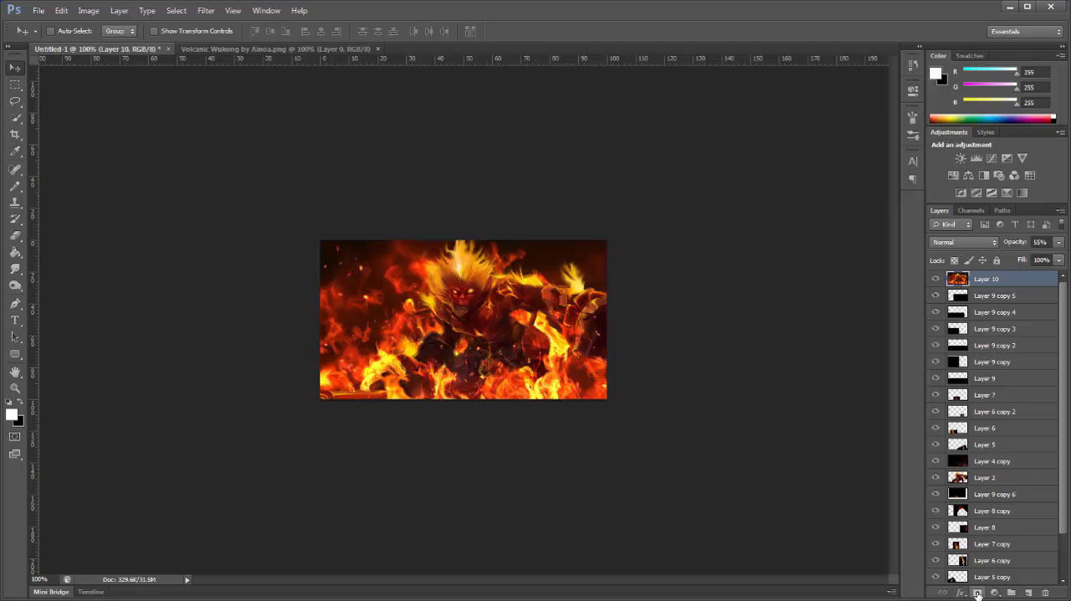
pyautogui.click(977, 593)
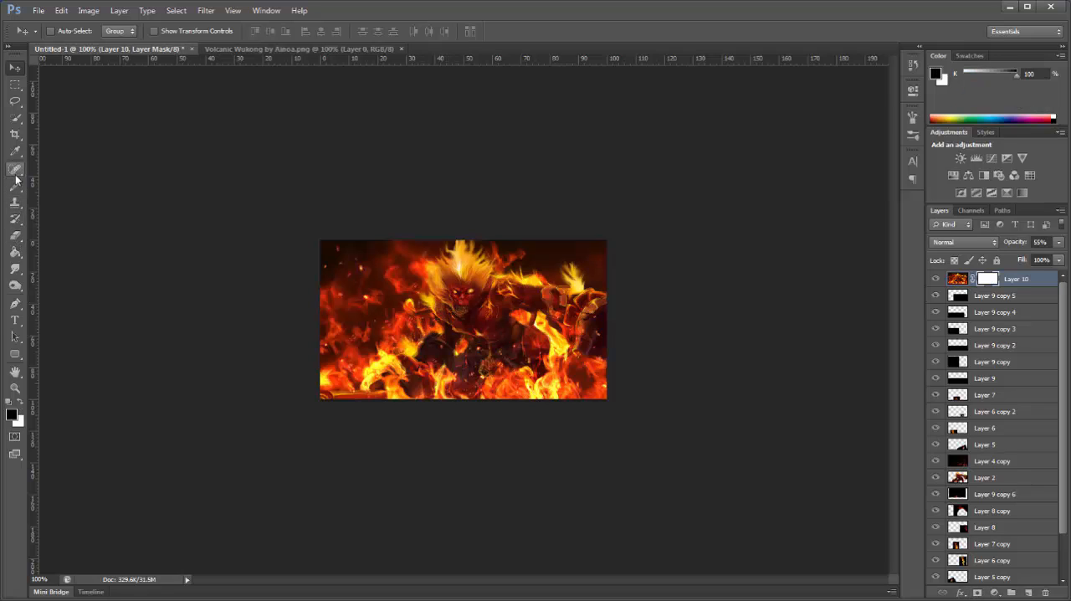
# Step: Paint black over the character's face and body on the glass-filtered layer's mask with the soft 116 px Brush
pyautogui.moveTo(15, 185); pyautogui.dragTo(65, 195)
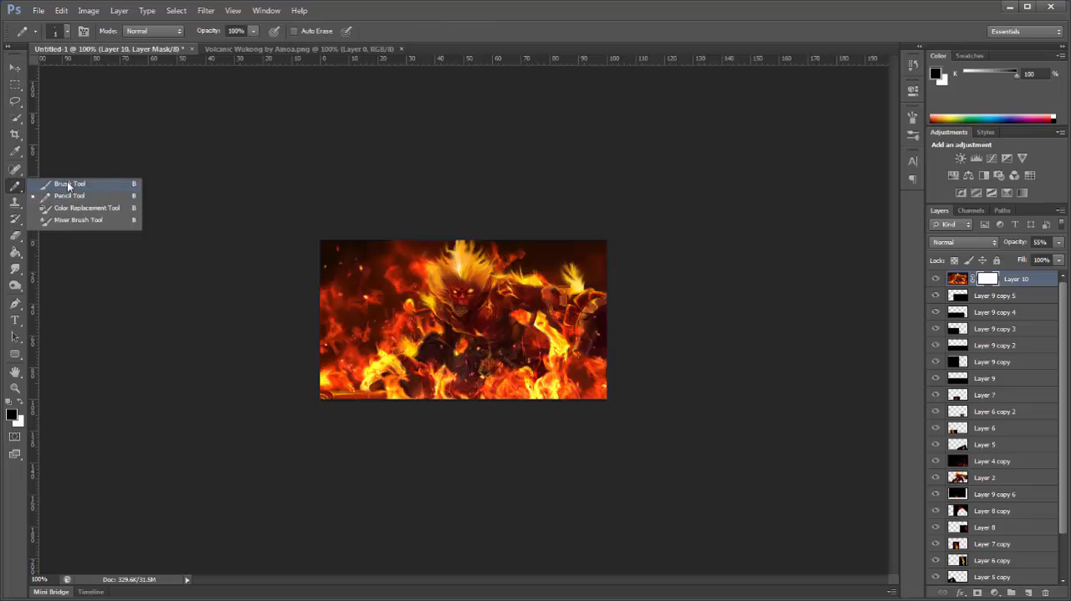
pyautogui.click(69, 184)
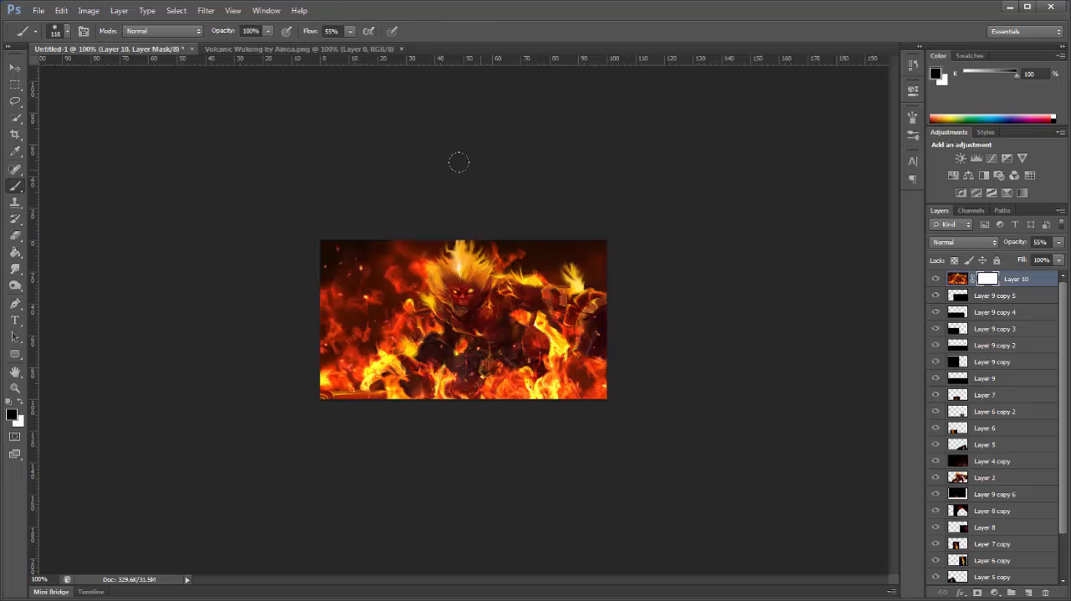
pyautogui.rightClick(484, 309)
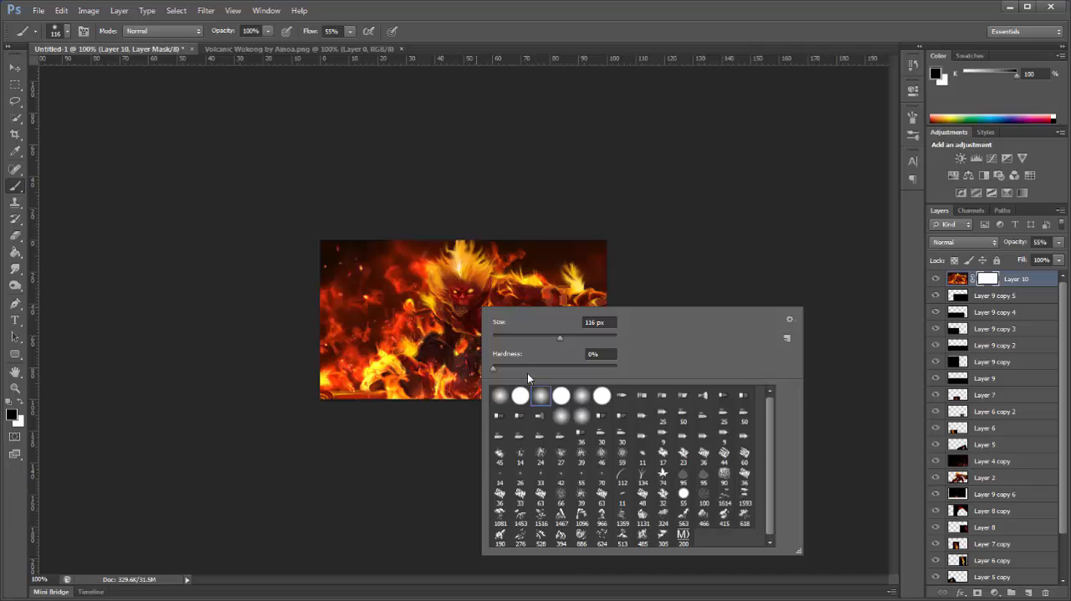
pyautogui.click(564, 75)
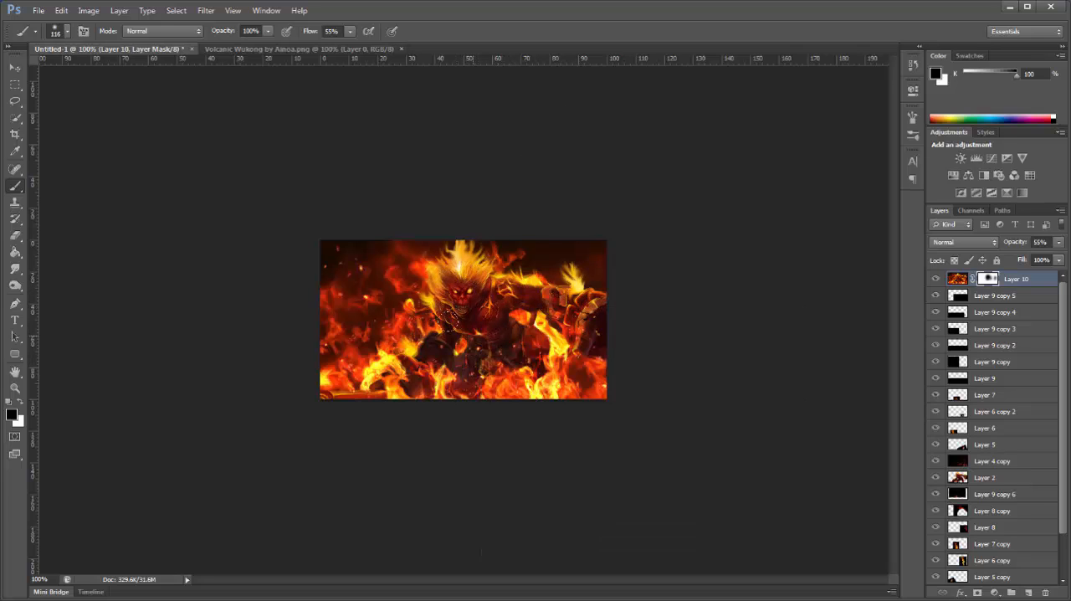
pyautogui.moveTo(449, 321); pyautogui.dragTo(405, 346)
# Step: Create a new top layer, fill it with black and set its blend mode to Linear Dodge (Add)
pyautogui.press('x')
pyautogui.click(1029, 592)
pyautogui.hotkey('ctrl', 'BackSpace')
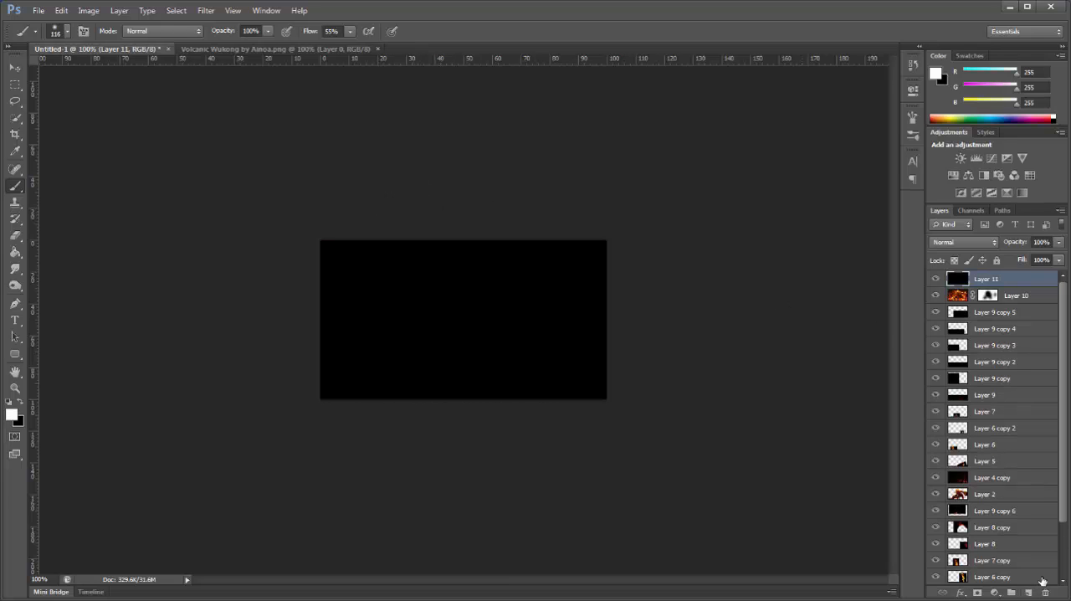
pyautogui.click(955, 242)
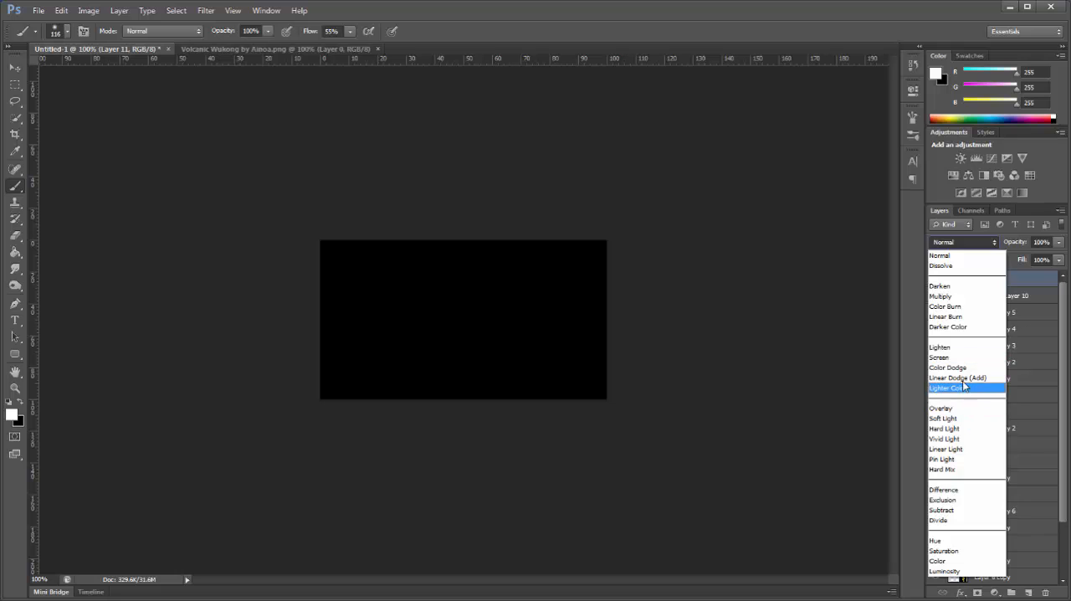
pyautogui.click(954, 384)
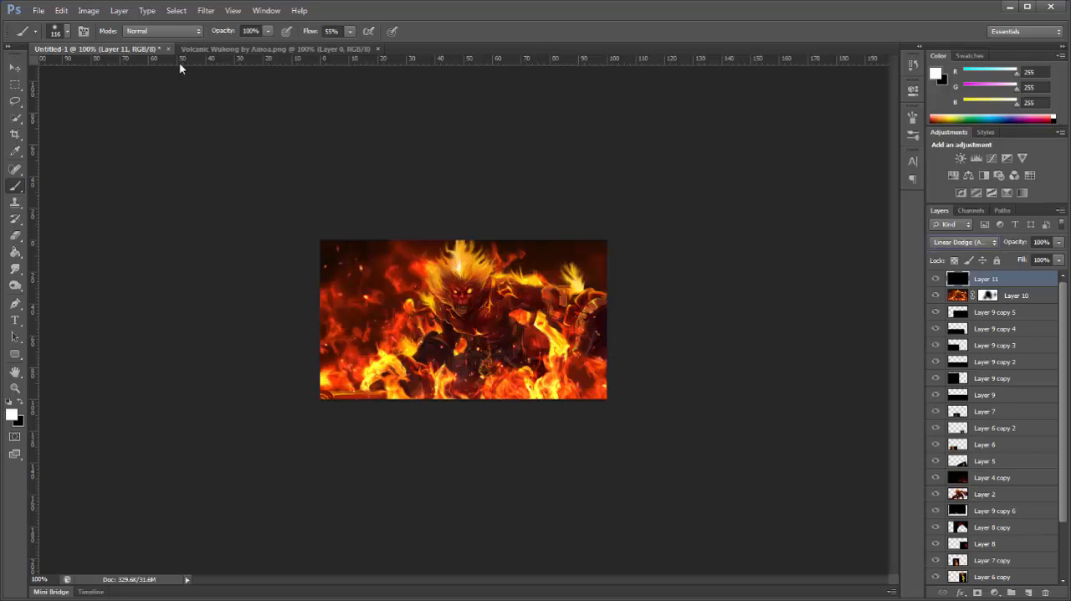
# Step: Set the white brush to 319 px with 100% flow and try a soft light dab along the canvas's top edge
pyautogui.rightClick(369, 274)
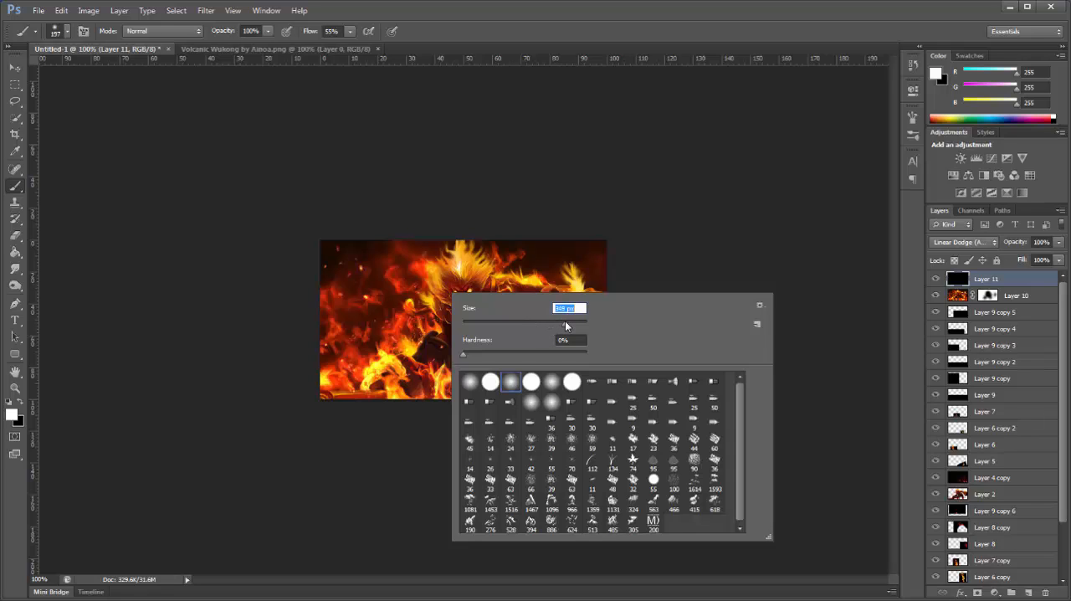
pyautogui.moveTo(564, 324); pyautogui.dragTo(562, 323)
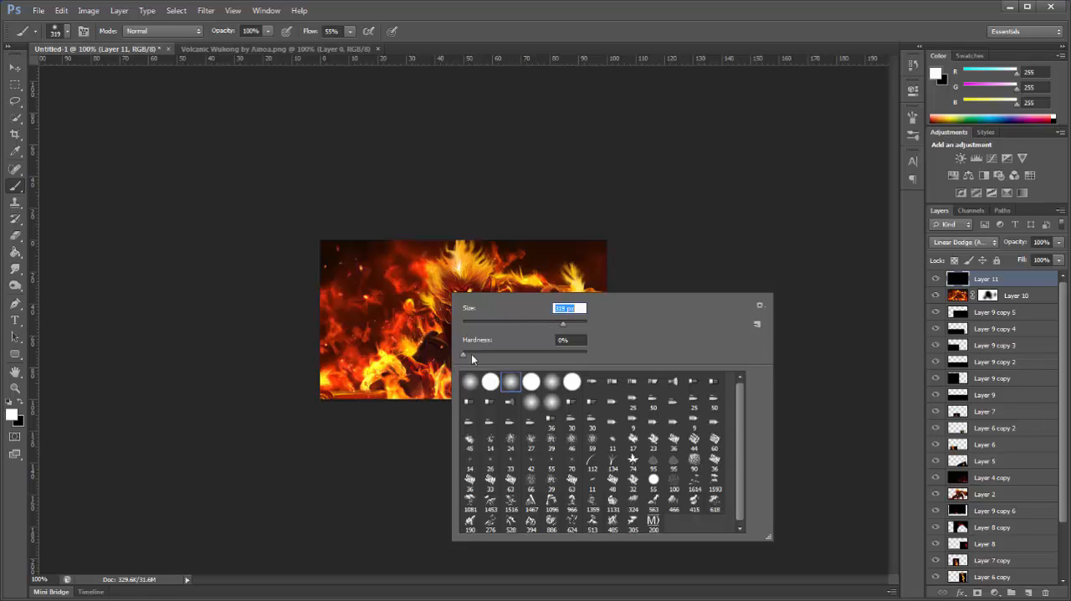
pyautogui.click(98, 119)
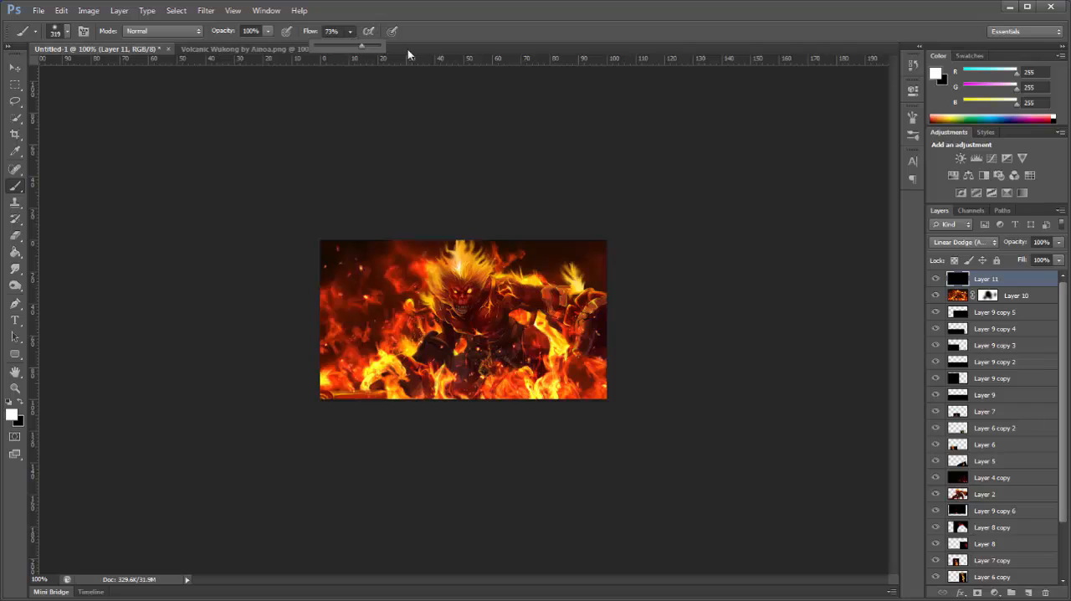
pyautogui.moveTo(409, 54); pyautogui.dragTo(411, 56)
pyautogui.click(434, 216)
pyautogui.hotkey('ctrl', 'z')
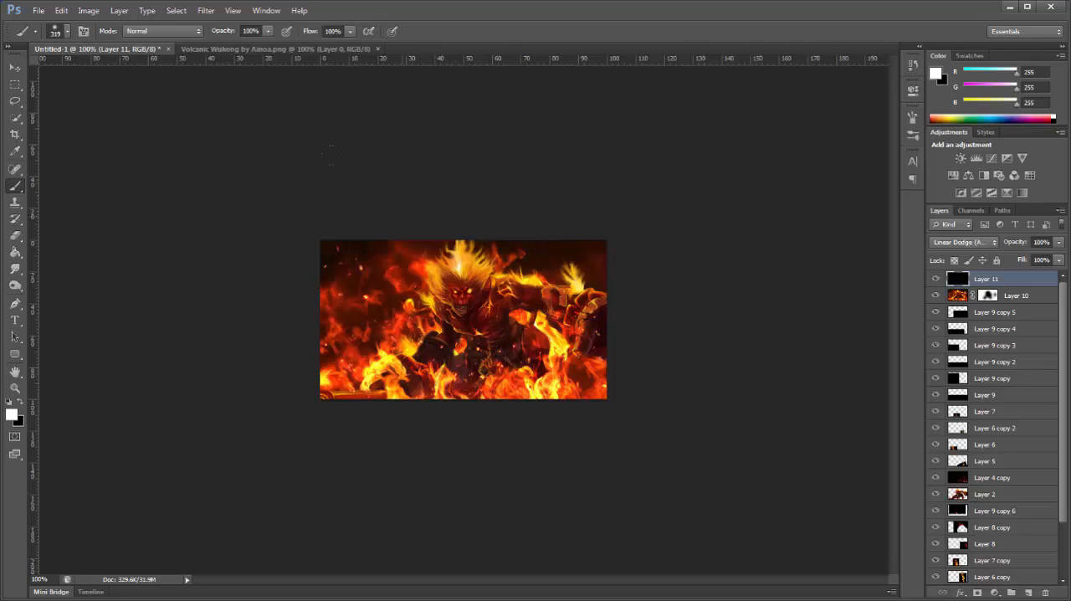
pyautogui.hotkey('ctrl', 'z')
pyautogui.hotkey('ctrl', 'z')
# Step: Paint soft white light along the image's top edge with a 411 px brush and lower the layer's opacity to 71%
pyautogui.rightClick(539, 331)
pyautogui.moveTo(535, 330); pyautogui.dragTo(538, 331)
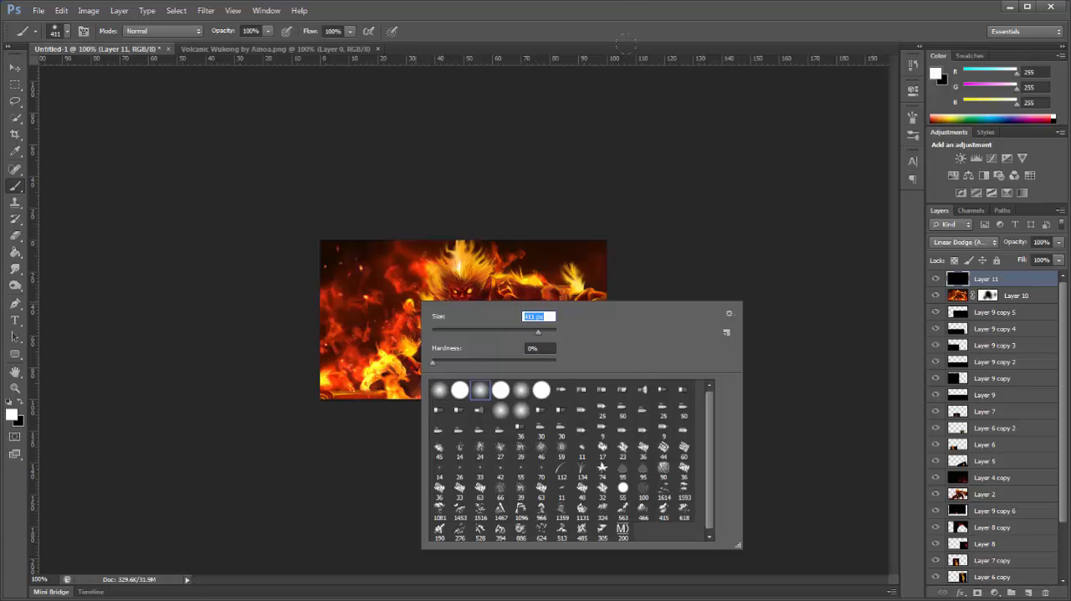
pyautogui.press('Return')
pyautogui.click(421, 157)
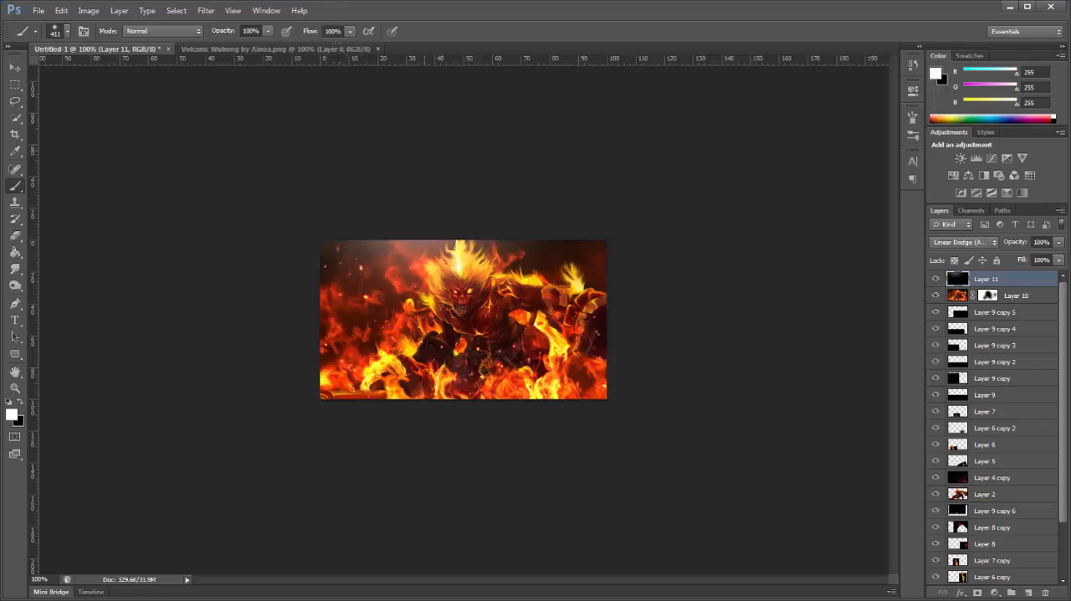
pyautogui.click(452, 143)
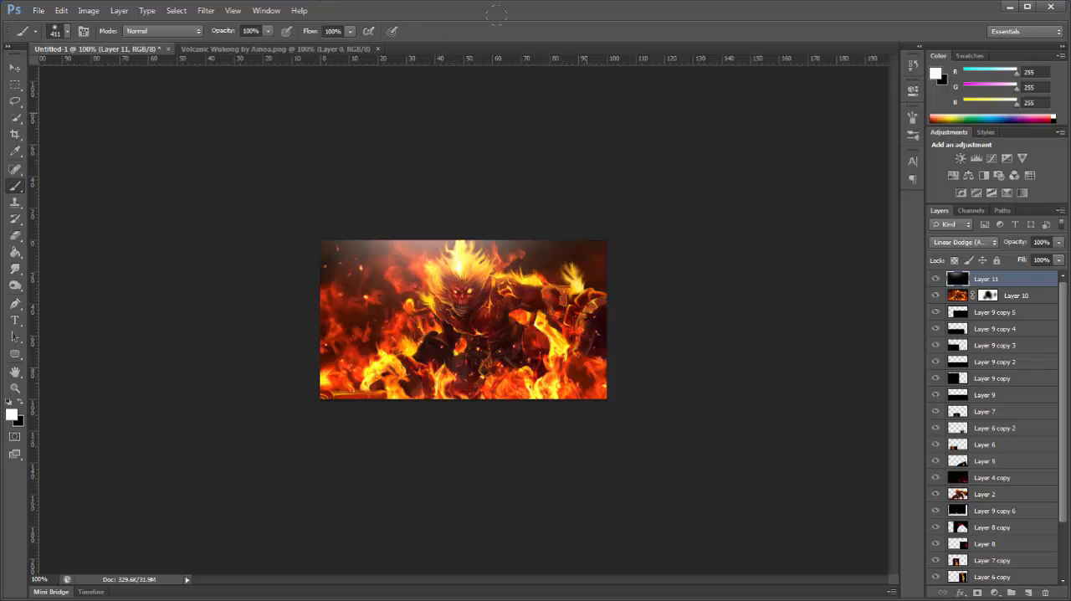
pyautogui.hotkey('ctrl', 'z')
pyautogui.click(510, 144)
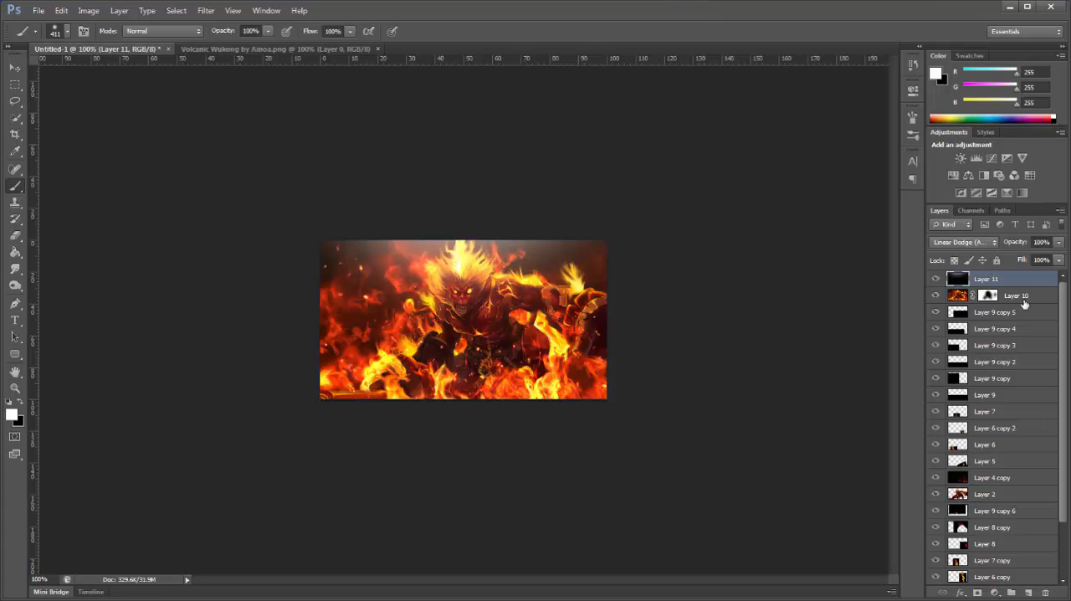
pyautogui.moveTo(1013, 244); pyautogui.dragTo(988, 265)
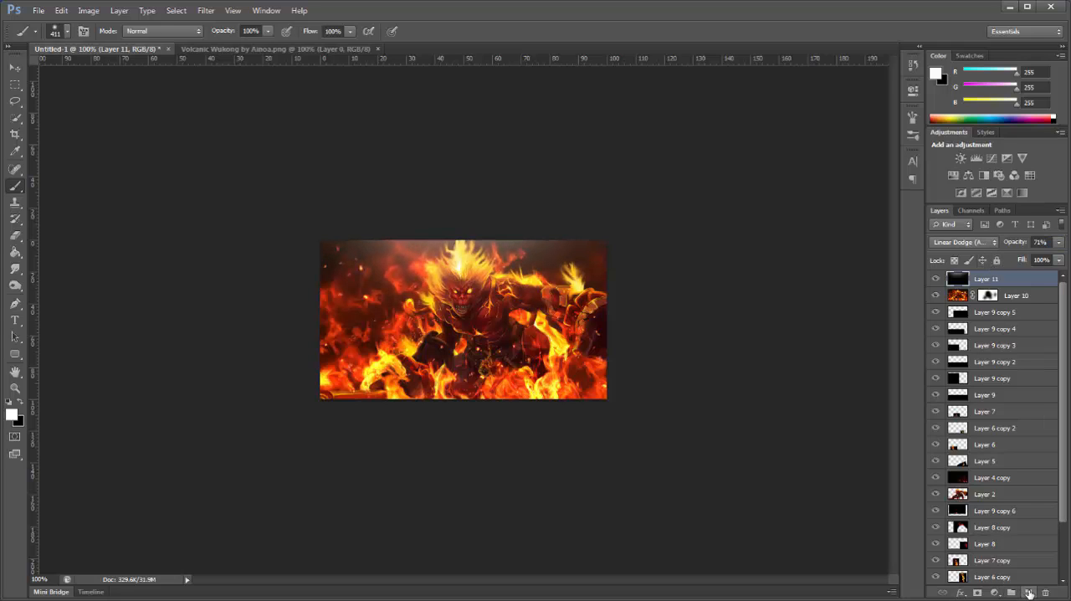
# Step: Create a new layer and darken the image's corners and side edges with soft black 349 px brush dabs, undoing the final dab
pyautogui.click(1029, 593)
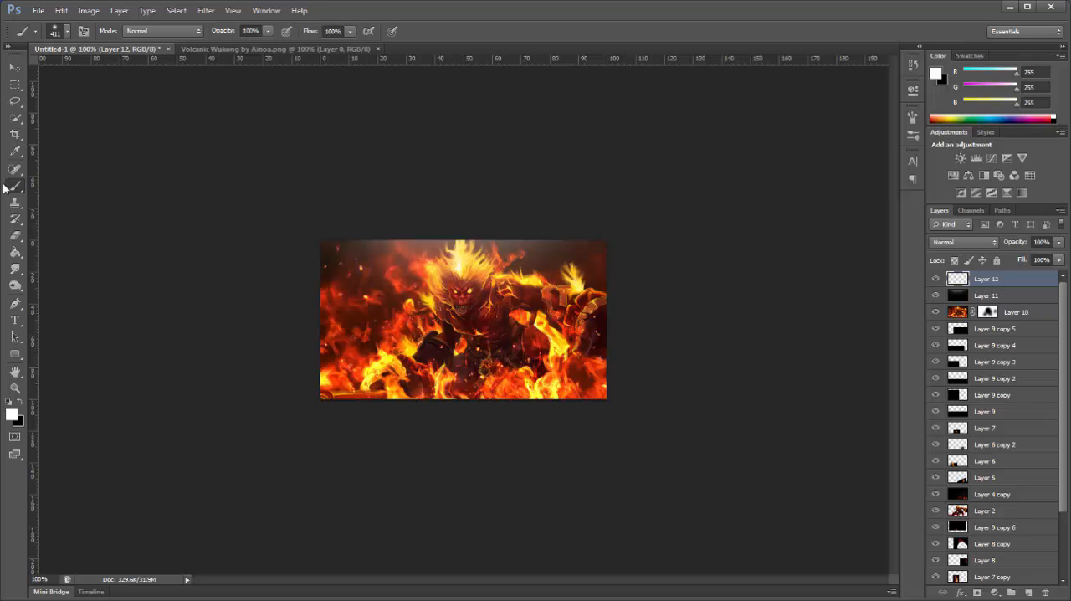
pyautogui.click(24, 403)
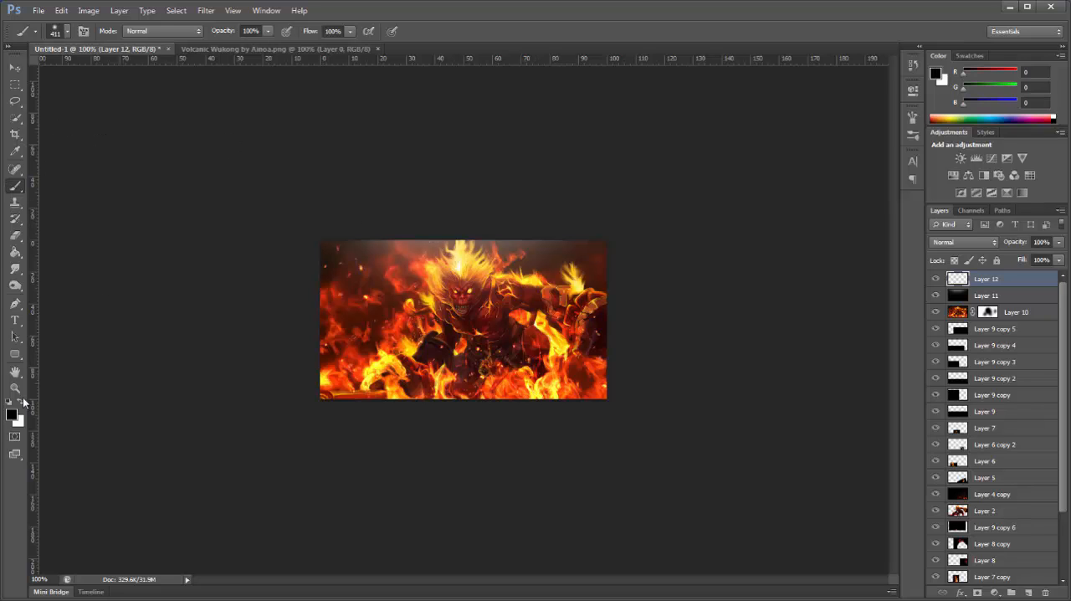
pyautogui.rightClick(483, 310)
pyautogui.click(599, 342)
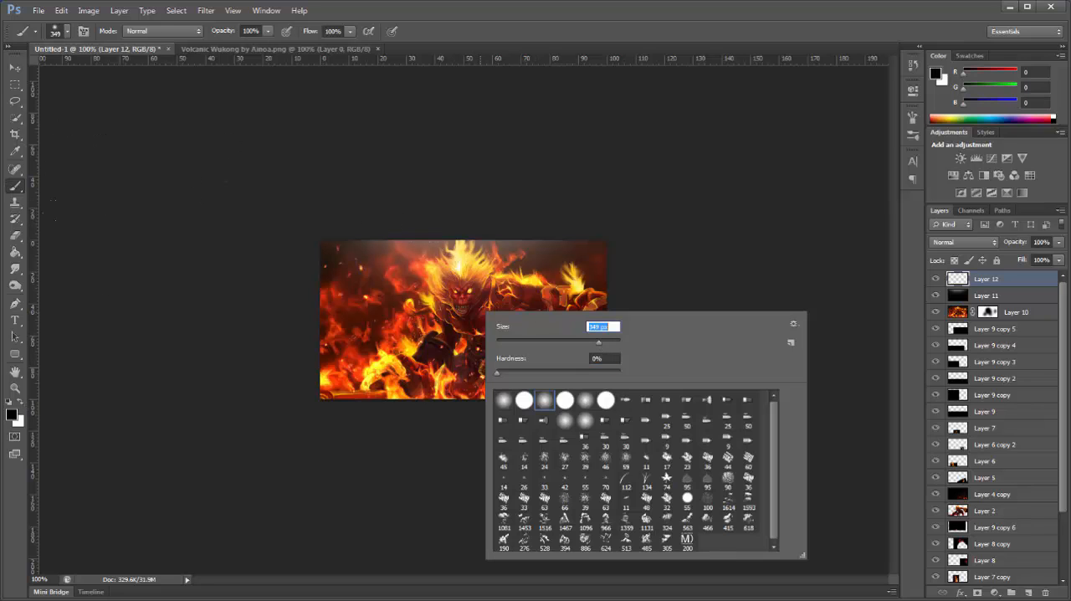
pyautogui.press('Return')
pyautogui.moveTo(160, 192); pyautogui.dragTo(185, 220)
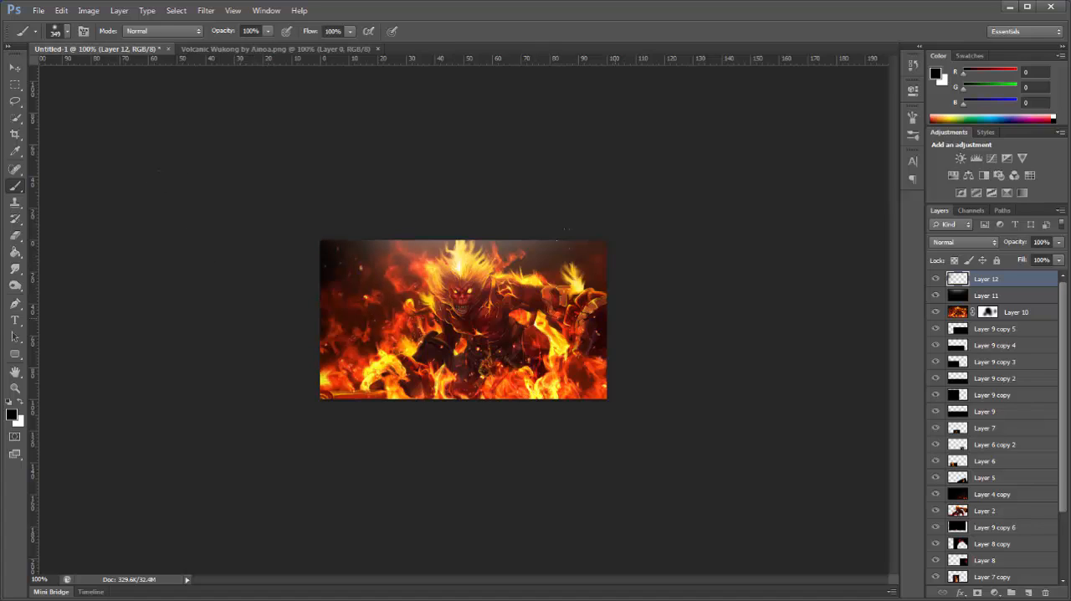
pyautogui.click(616, 318)
pyautogui.click(623, 345)
pyautogui.click(282, 322)
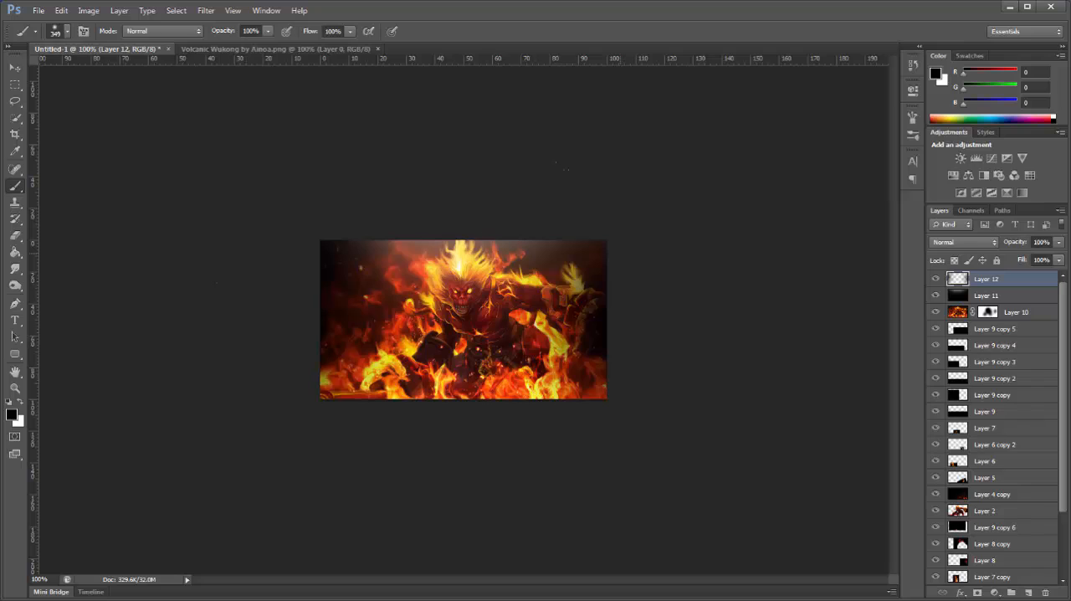
pyautogui.click(616, 301)
pyautogui.click(452, 460)
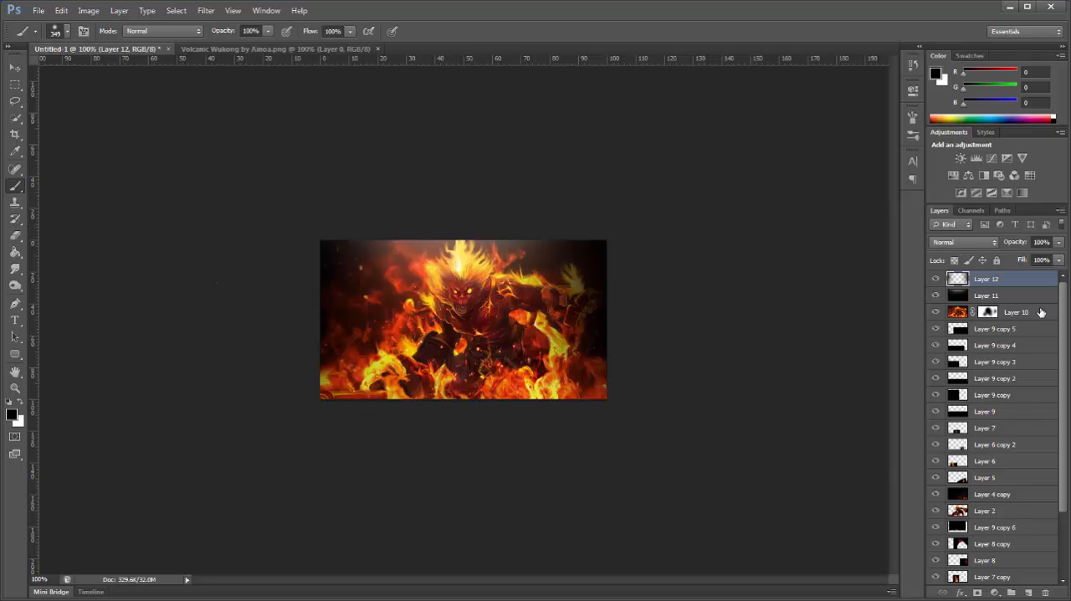
pyautogui.hotkey('ctrl', 'z')
# Step: Lower the black edge-shading layer's opacity until only a faint darkening remains, and switch to the Move tool
pyautogui.moveTo(1026, 245); pyautogui.dragTo(983, 257)
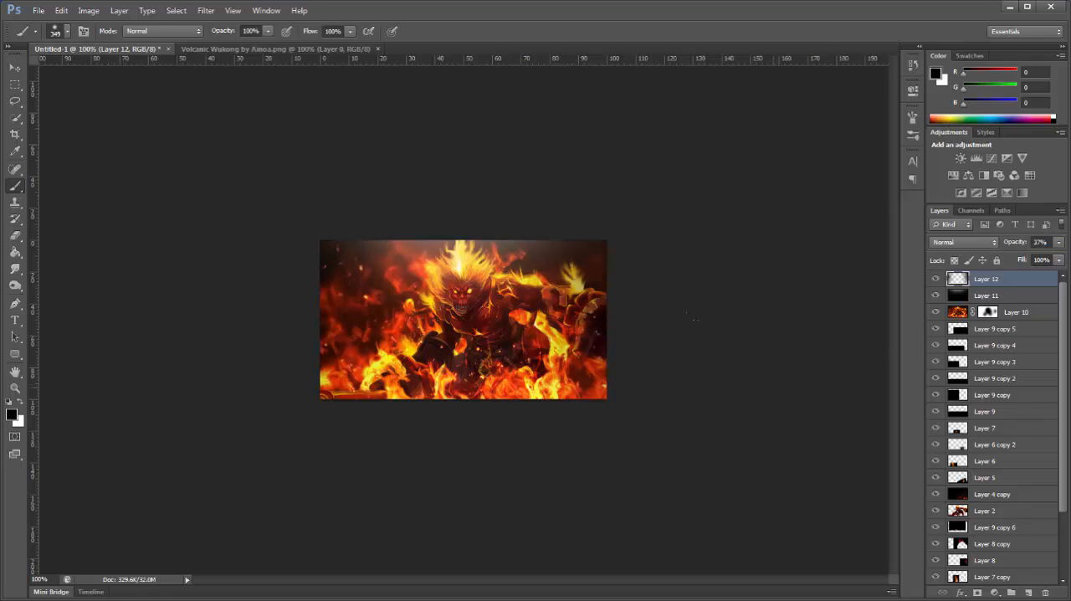
pyautogui.moveTo(1014, 242); pyautogui.dragTo(970, 281)
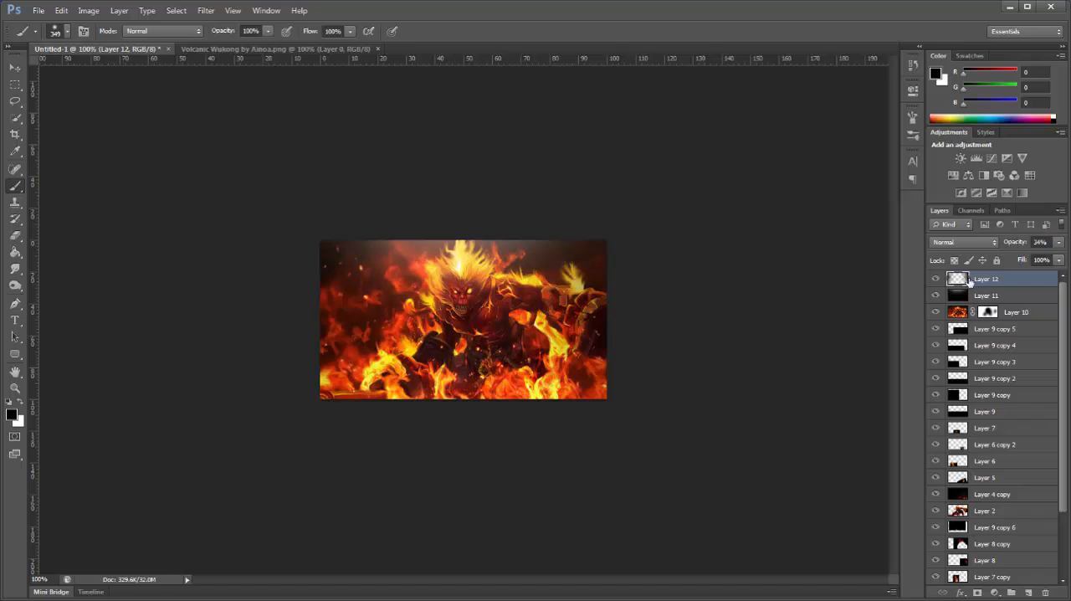
pyautogui.click(15, 67)
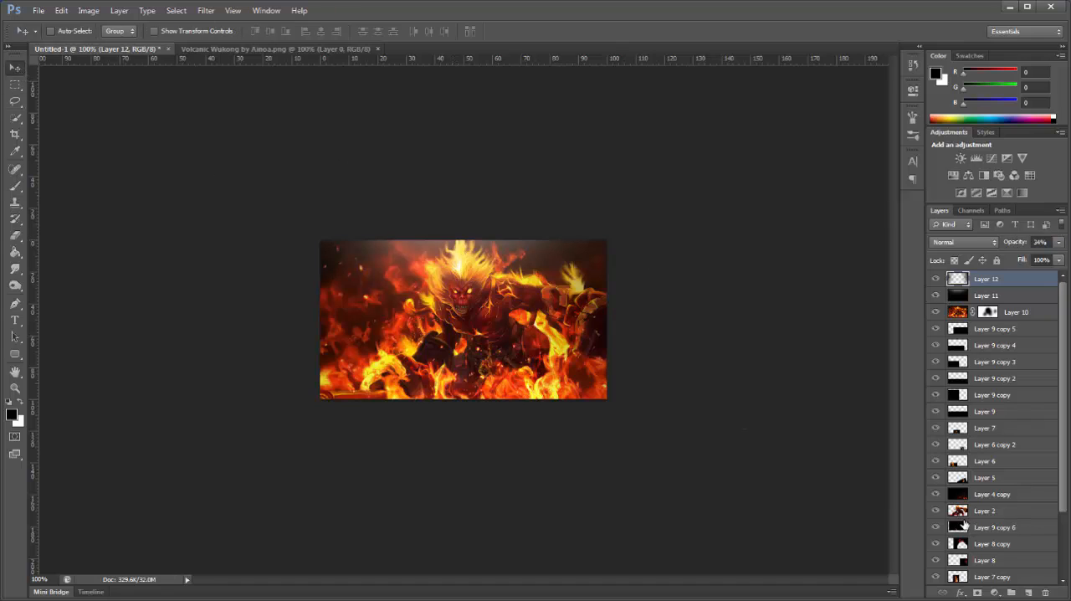
# Step: Stamp all visible layers onto a new top layer and apply the Ocean Ripple filter with Ripple Size 9 and Ripple Magnitude 7
pyautogui.click(1025, 592)
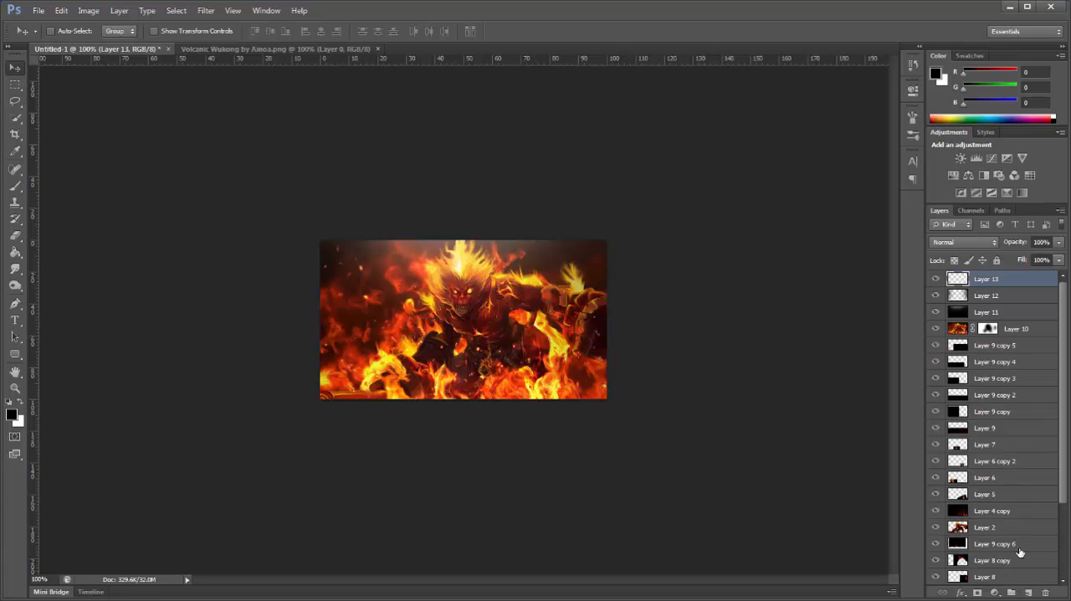
pyautogui.hotkey('ctrl', 'alt', 'shift', 'e')
pyautogui.click(204, 11)
pyautogui.click(227, 60)
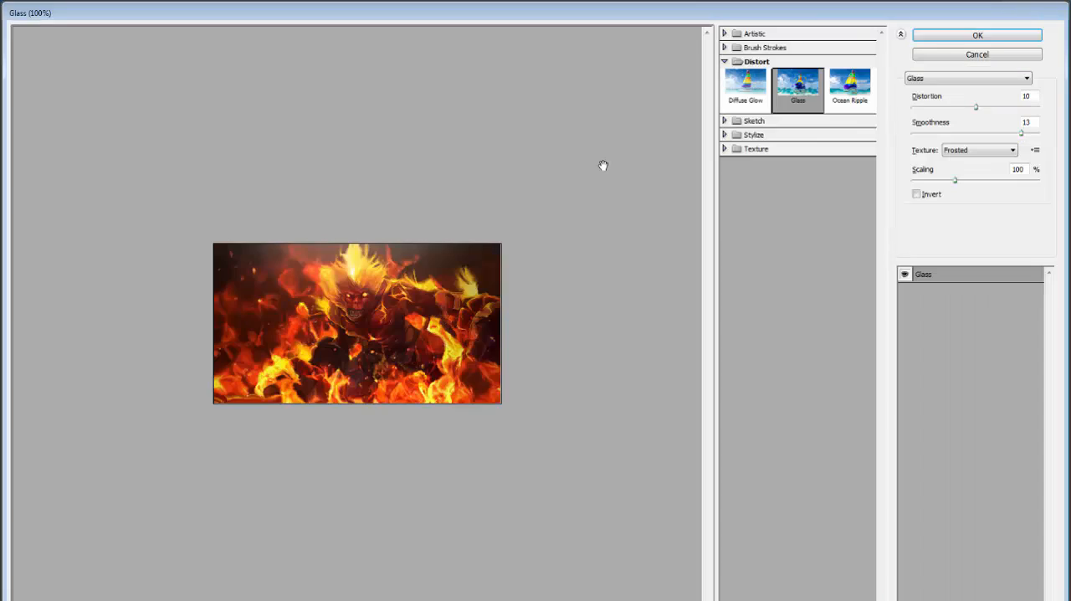
pyautogui.click(860, 95)
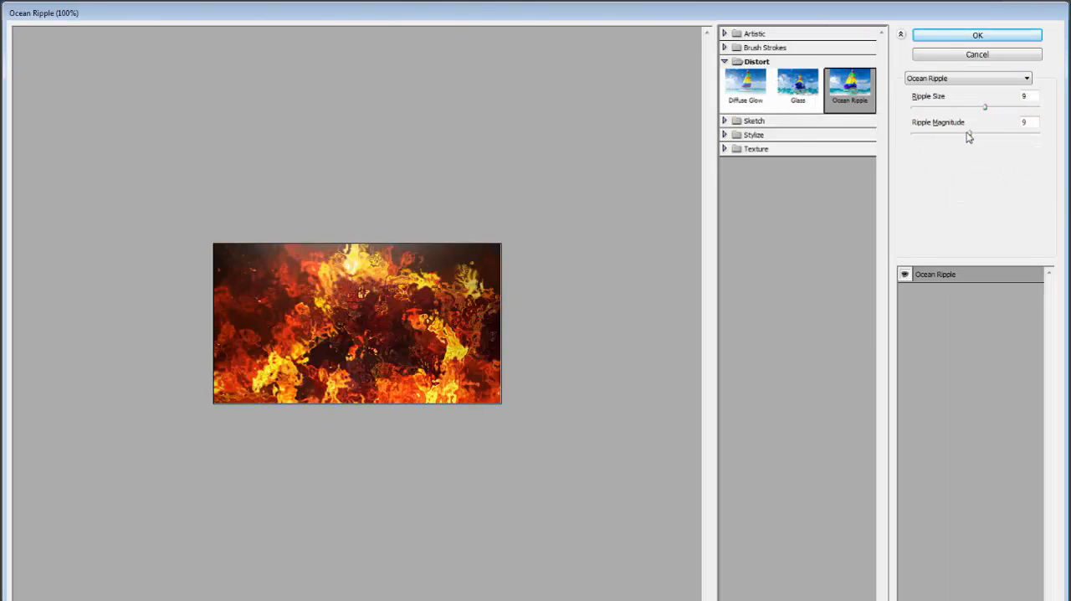
pyautogui.moveTo(968, 134)
pyautogui.mouseDown()
pyautogui.moveTo(930, 141)
pyautogui.moveTo(956, 144)
pyautogui.mouseUp()
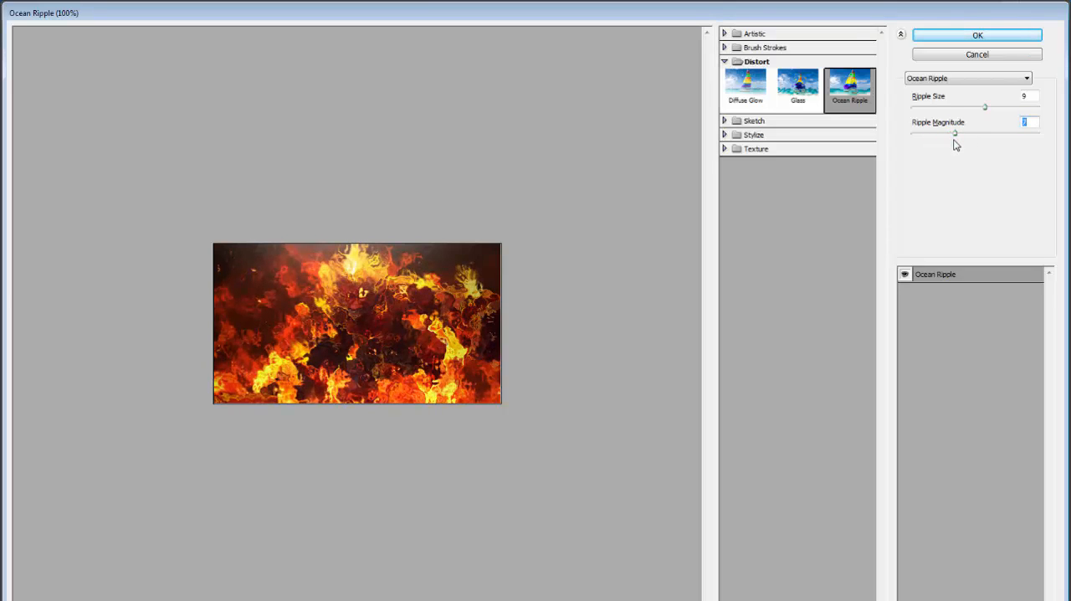
pyautogui.moveTo(987, 109)
pyautogui.mouseDown()
pyautogui.moveTo(1001, 112)
pyautogui.moveTo(960, 115)
pyautogui.moveTo(994, 119)
pyautogui.moveTo(985, 125)
pyautogui.mouseUp()
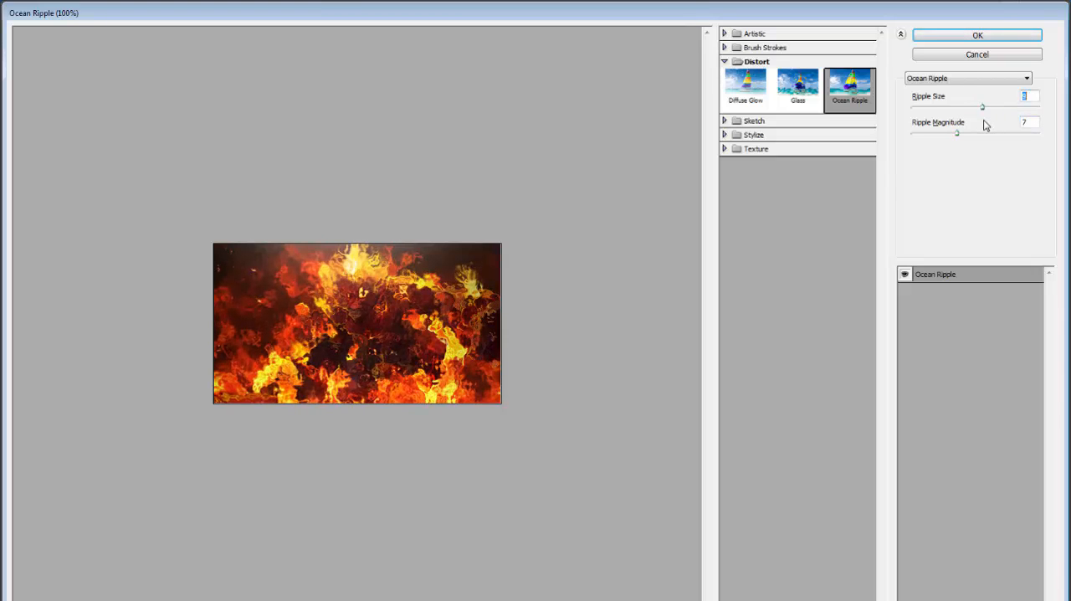
pyautogui.click(971, 35)
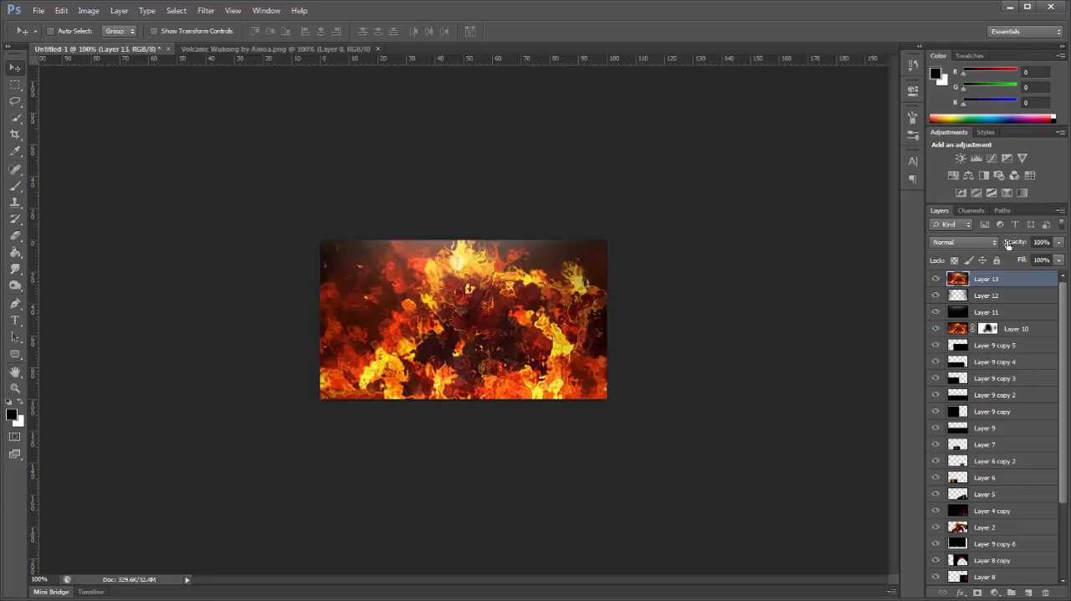
# Step: Lower the rippled layer's opacity to 60% and add a layer mask to it
pyautogui.moveTo(1008, 244); pyautogui.dragTo(991, 245)
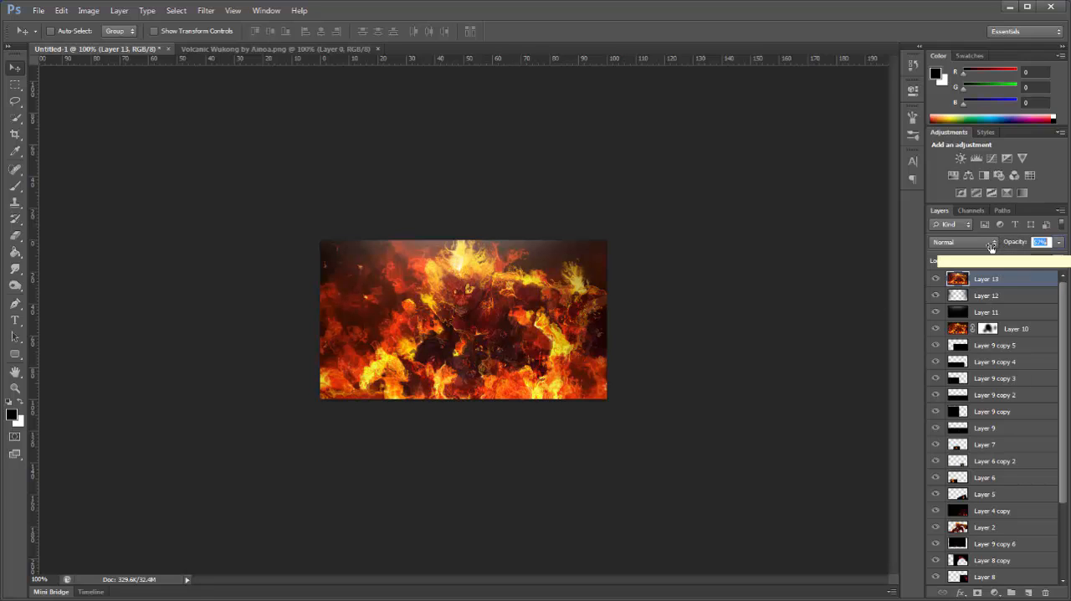
pyautogui.moveTo(993, 247); pyautogui.dragTo(993, 251)
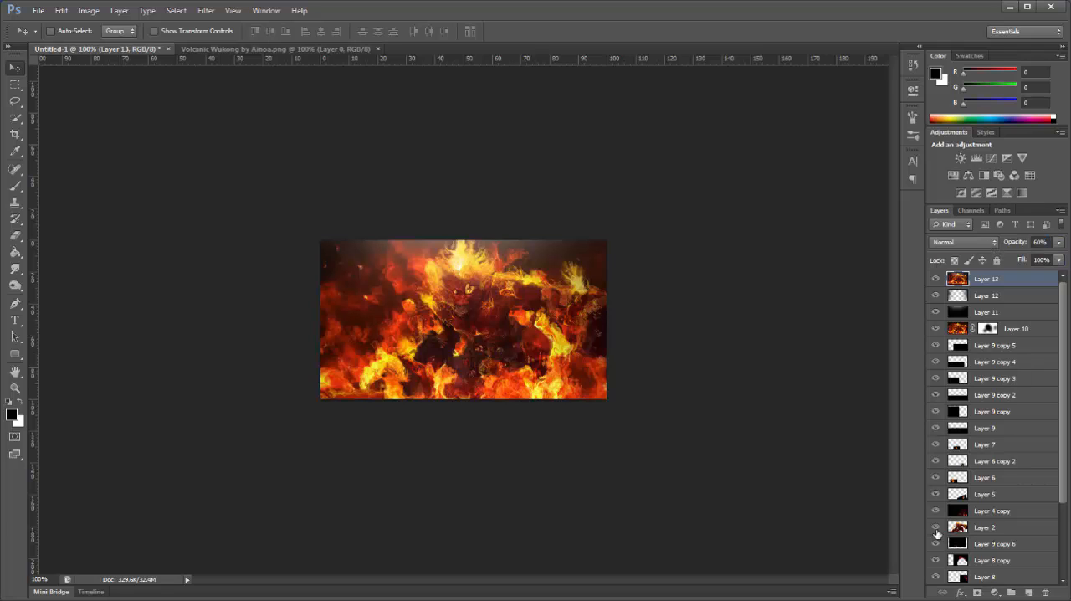
pyautogui.click(978, 593)
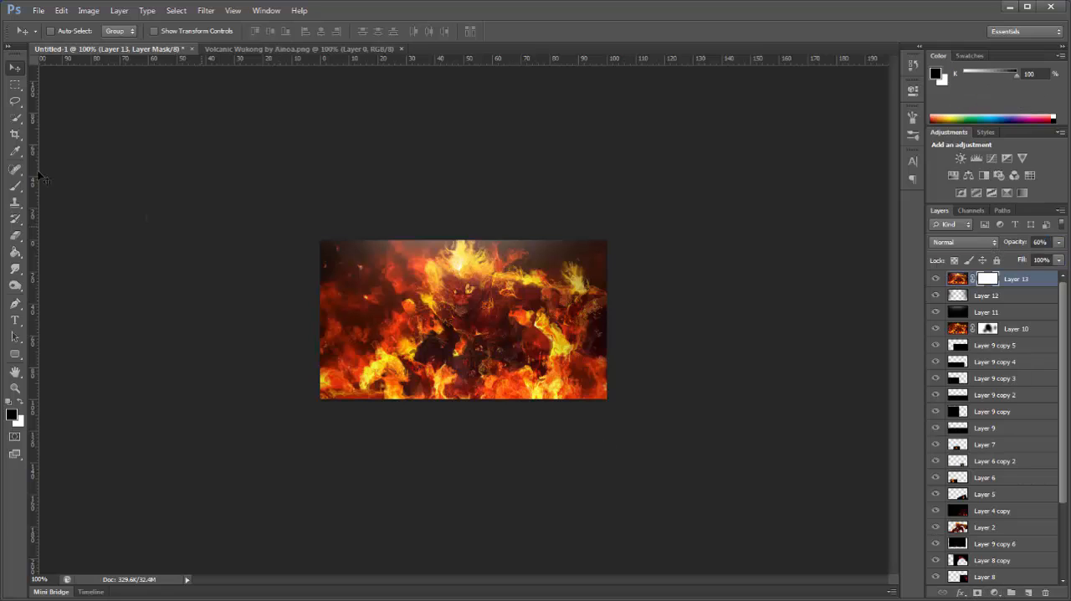
# Step: Mask the ripple effect off Wukong's face, chest and arm with a soft black 106 px brush at 48% flow
pyautogui.click(15, 185)
pyautogui.rightClick(477, 301)
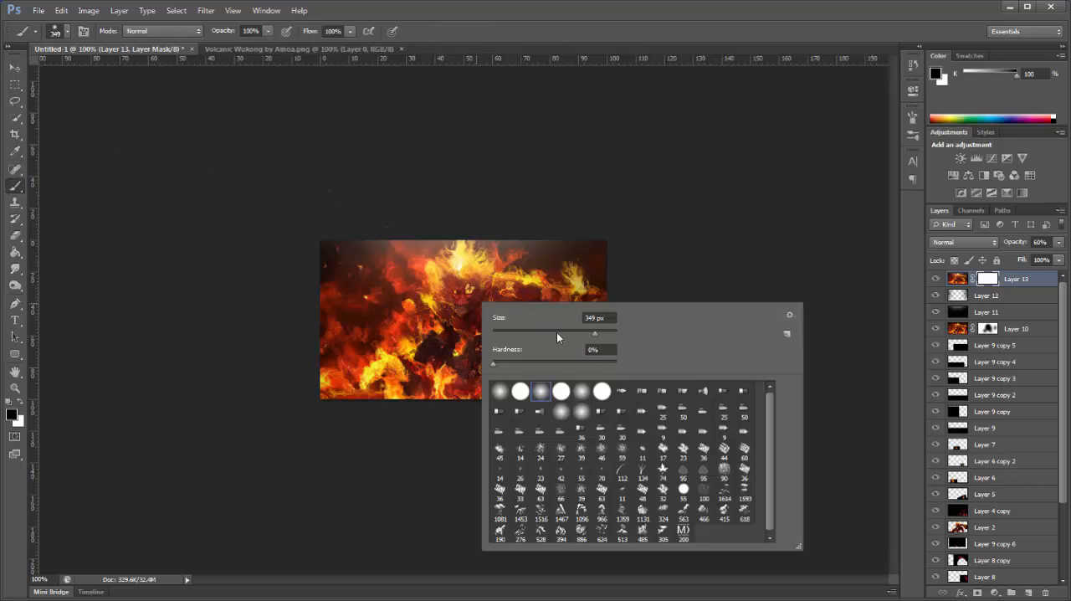
pyautogui.click(557, 332)
pyautogui.click(503, 149)
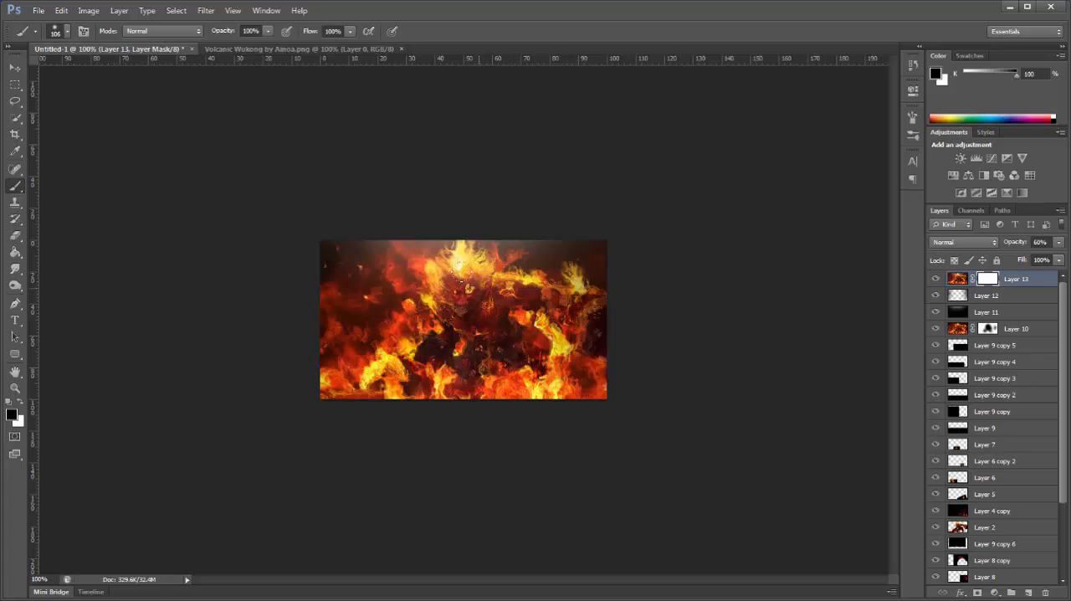
pyautogui.click(350, 32)
pyautogui.click(317, 49)
pyautogui.rightClick(479, 307)
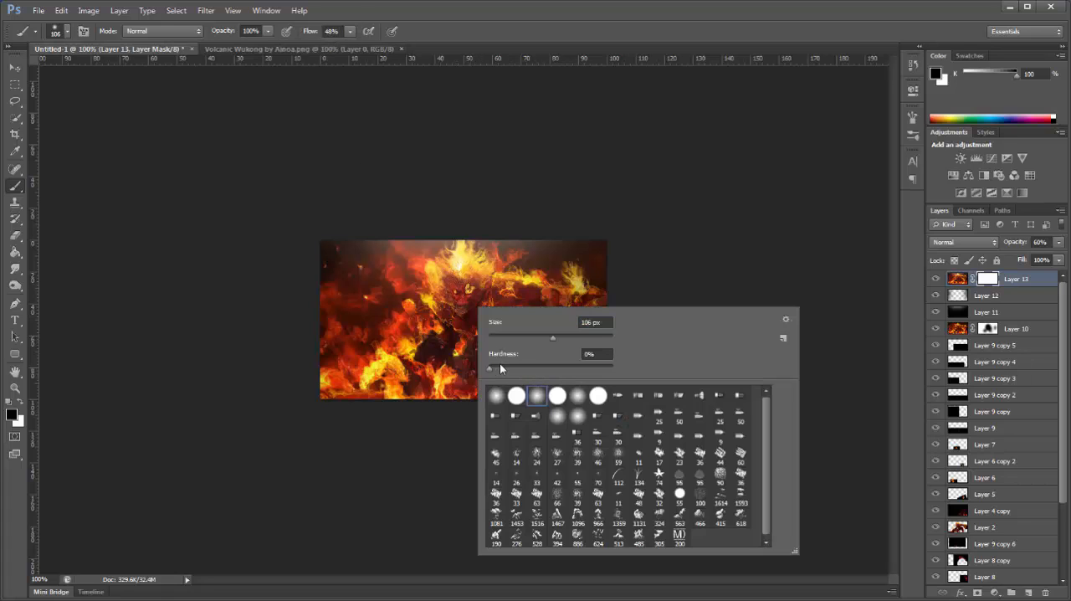
pyautogui.click(633, 123)
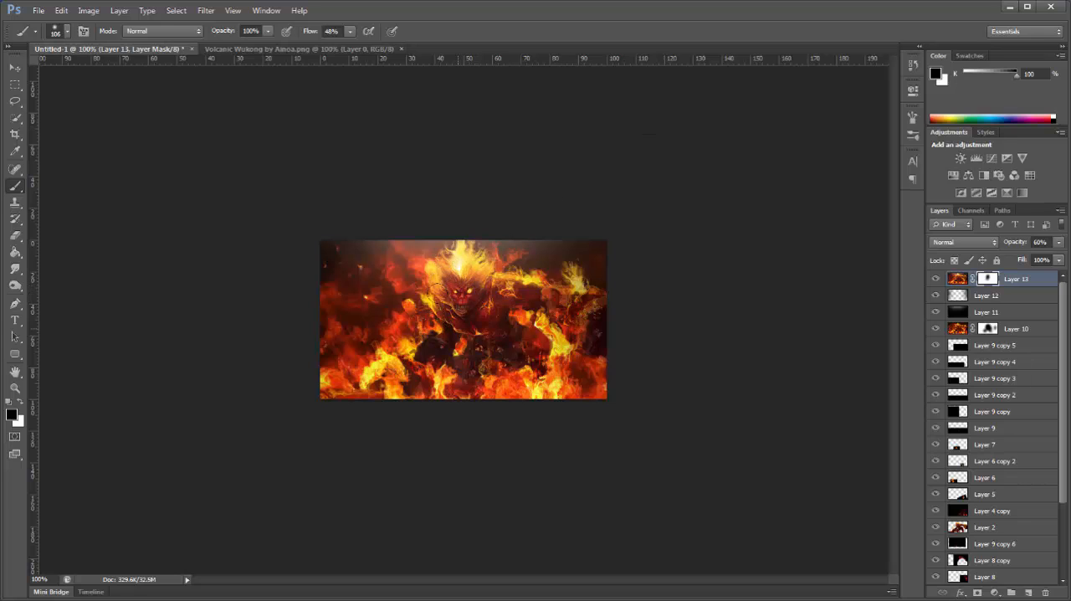
pyautogui.moveTo(435, 294)
pyautogui.mouseDown()
pyautogui.moveTo(417, 295)
pyautogui.moveTo(410, 352)
pyautogui.moveTo(508, 290)
pyautogui.moveTo(519, 319)
pyautogui.mouseUp()
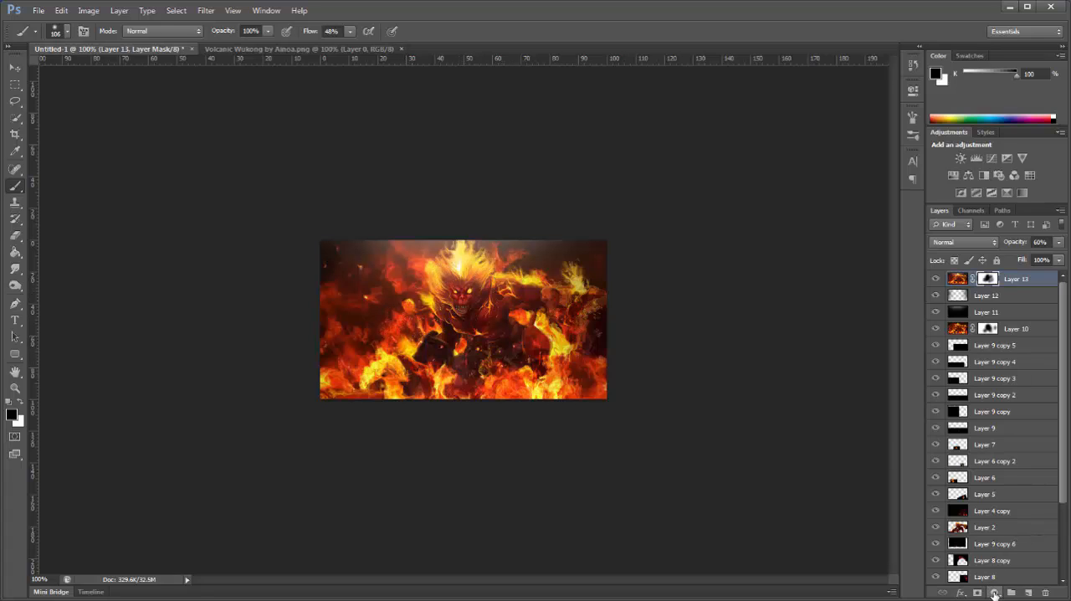
# Step: Add a black-to-white Gradient Map adjustment layer on top, set to Luminosity blending at 59% opacity
pyautogui.click(995, 593)
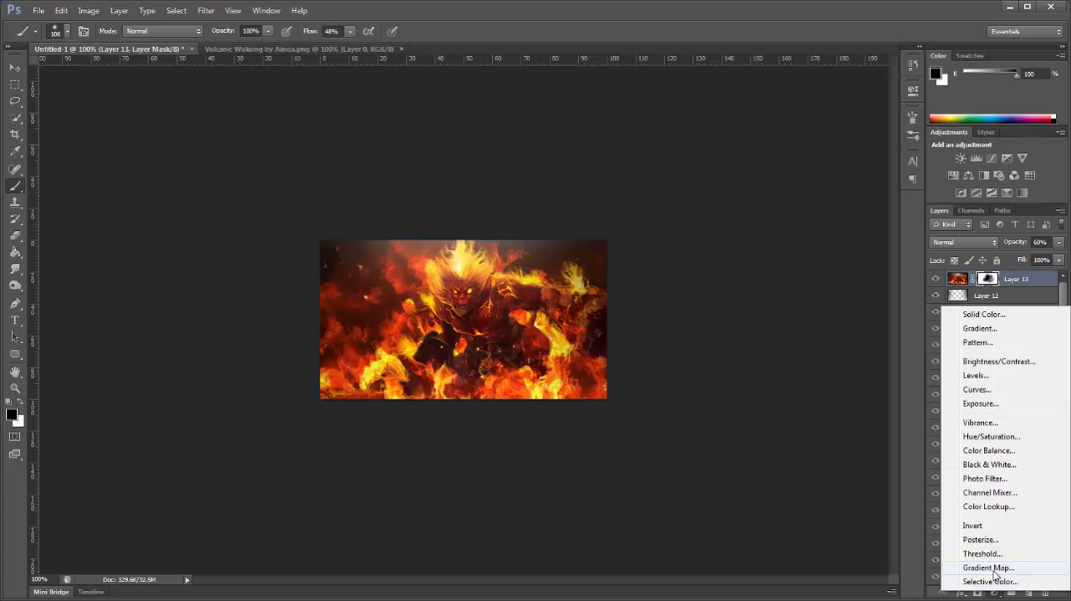
pyautogui.click(979, 569)
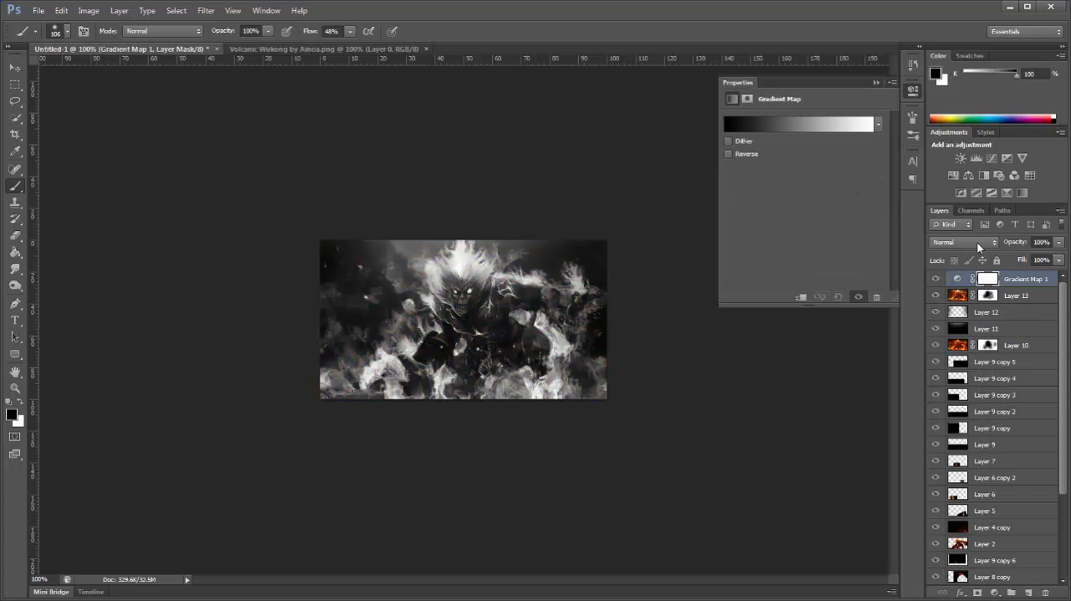
pyautogui.click(979, 245)
pyautogui.click(954, 572)
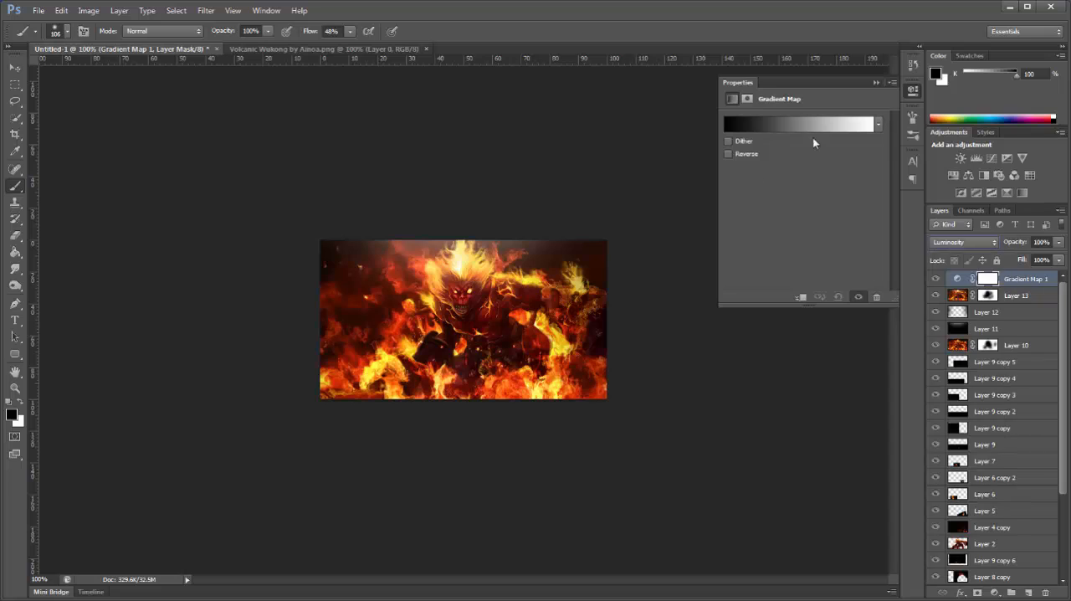
pyautogui.click(1011, 243)
pyautogui.moveTo(1011, 244); pyautogui.dragTo(992, 254)
# Step: Add a second Gradient Map adjustment layer using the violet-to-orange preset gradient
pyautogui.click(995, 592)
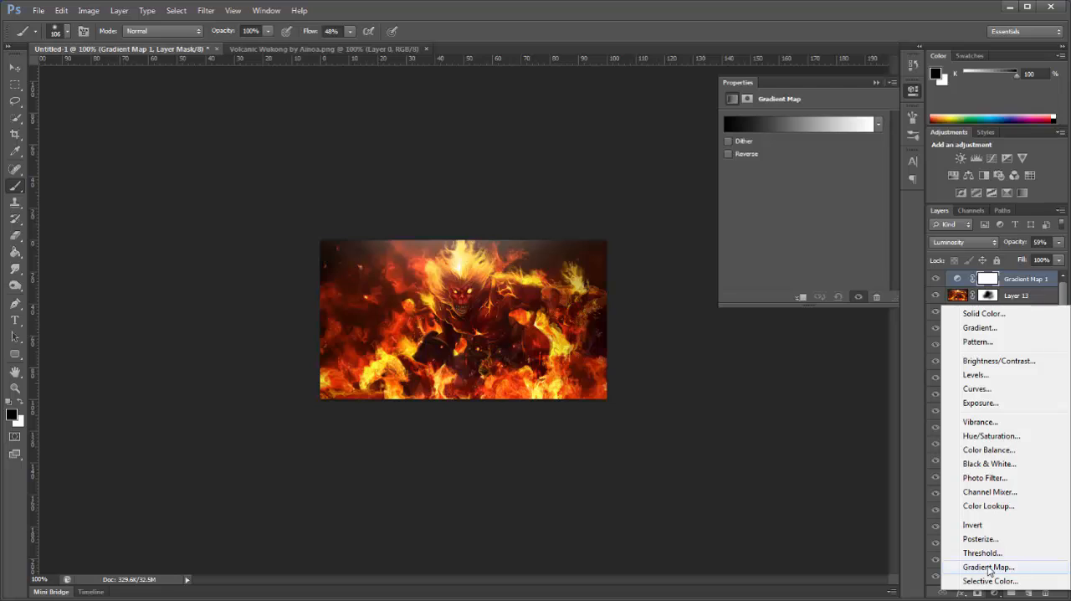
pyautogui.click(989, 568)
pyautogui.click(769, 125)
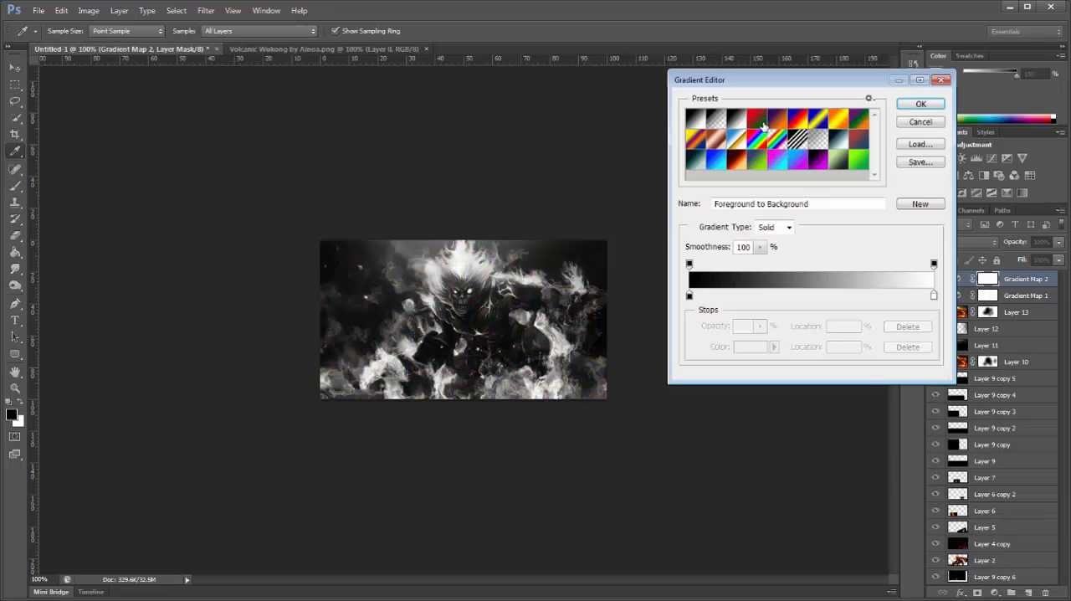
pyautogui.click(781, 125)
pyautogui.click(921, 104)
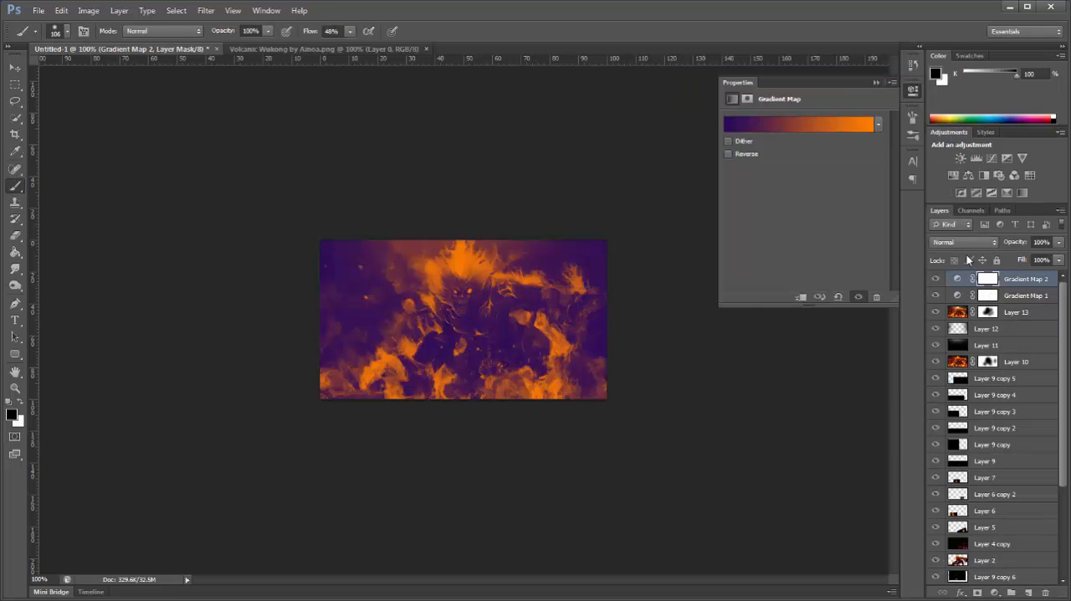
# Step: Set the violet-to-orange gradient map to Overlay blending at 10% opacity
pyautogui.click(967, 242)
pyautogui.click(944, 408)
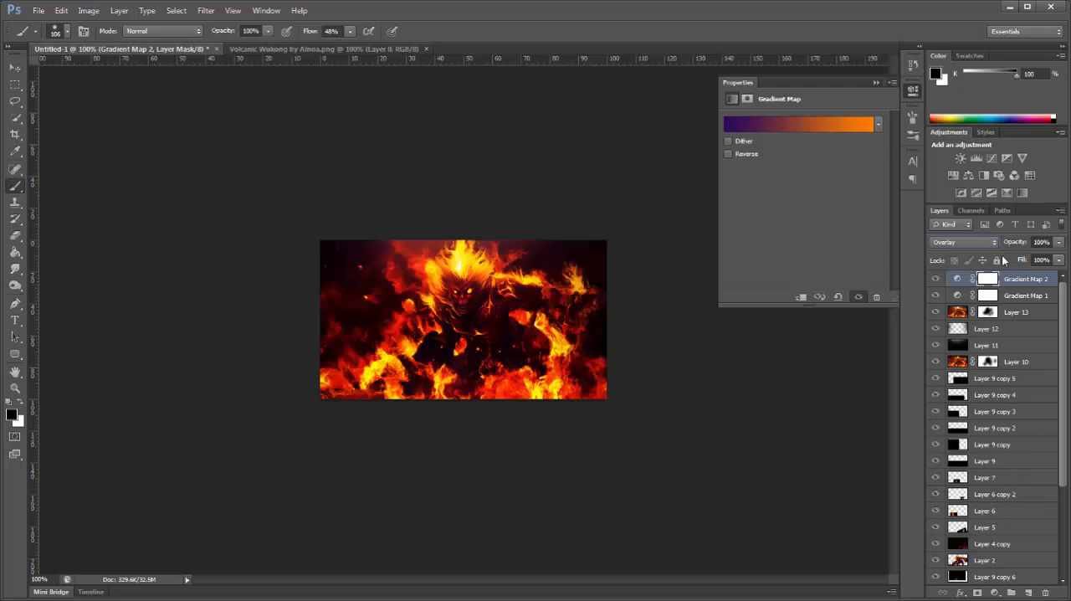
pyautogui.click(1039, 242)
pyautogui.write('35')
pyautogui.press('Return')
# Step: Add a third Gradient Map adjustment layer and change its gradient's black stop to a dark reddish brown
pyautogui.click(994, 593)
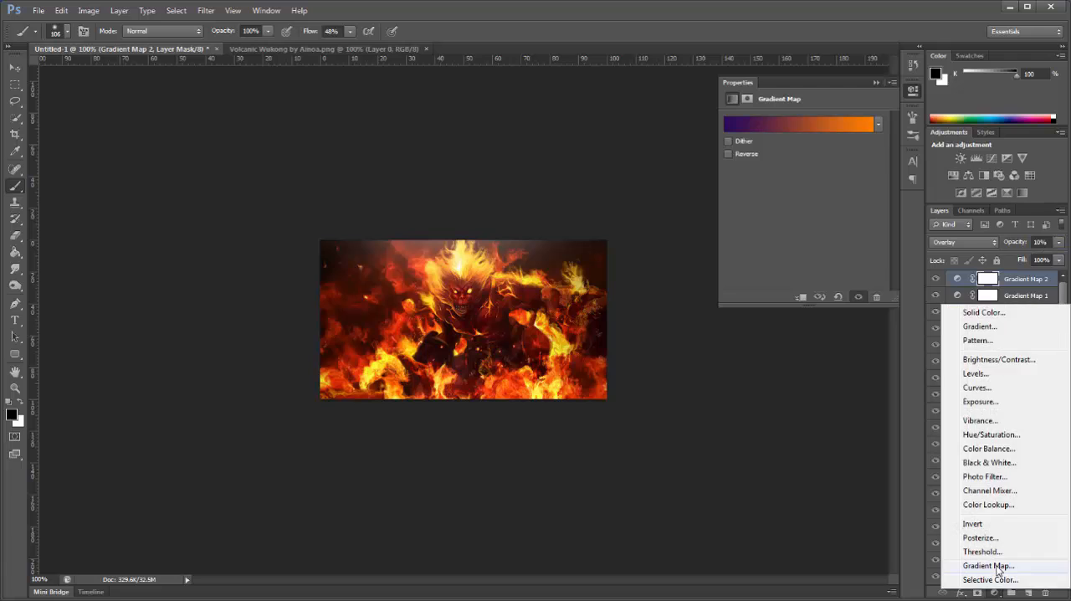
pyautogui.click(917, 564)
pyautogui.click(791, 129)
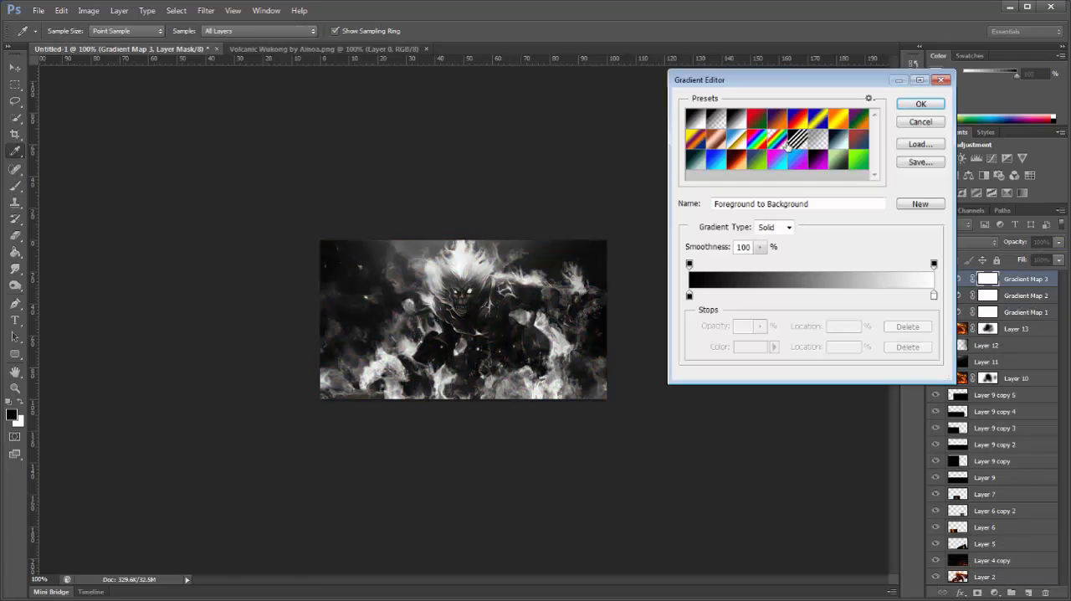
pyautogui.click(690, 295)
pyautogui.click(756, 350)
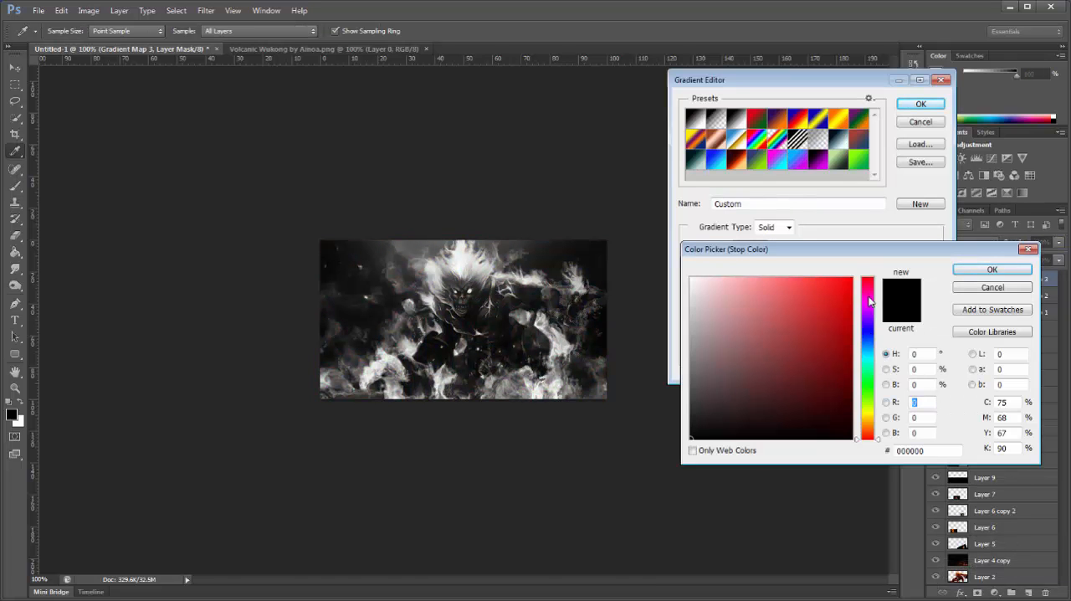
pyautogui.moveTo(868, 432); pyautogui.dragTo(810, 402)
pyautogui.click(810, 429)
pyautogui.moveTo(867, 430); pyautogui.dragTo(866, 432)
pyautogui.click(992, 269)
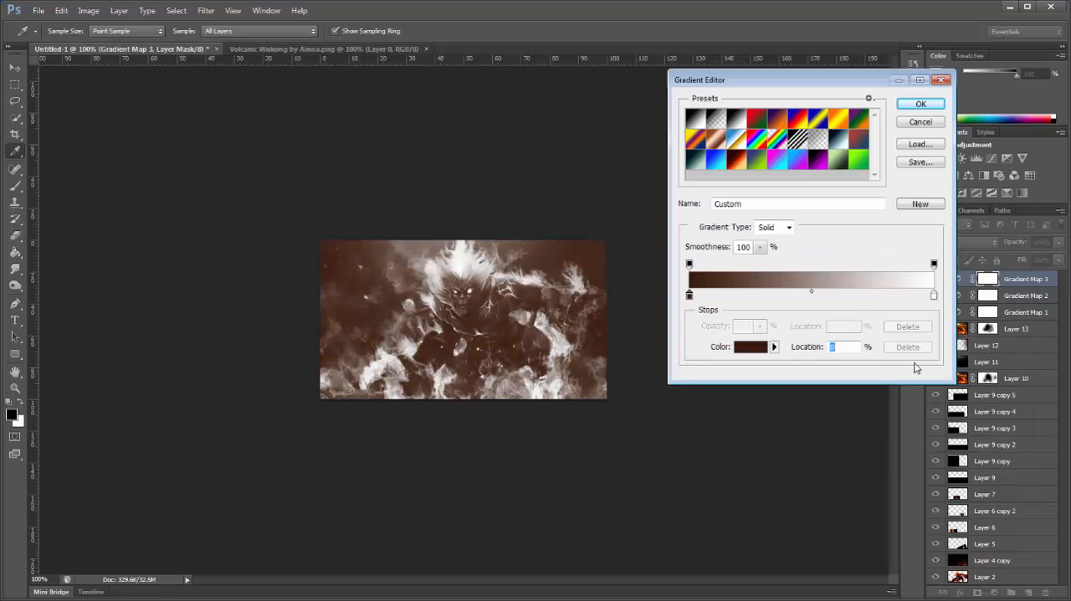
# Step: Change the third gradient map's white stop to golden yellow and lower the layer's opacity to 40%
pyautogui.click(750, 346)
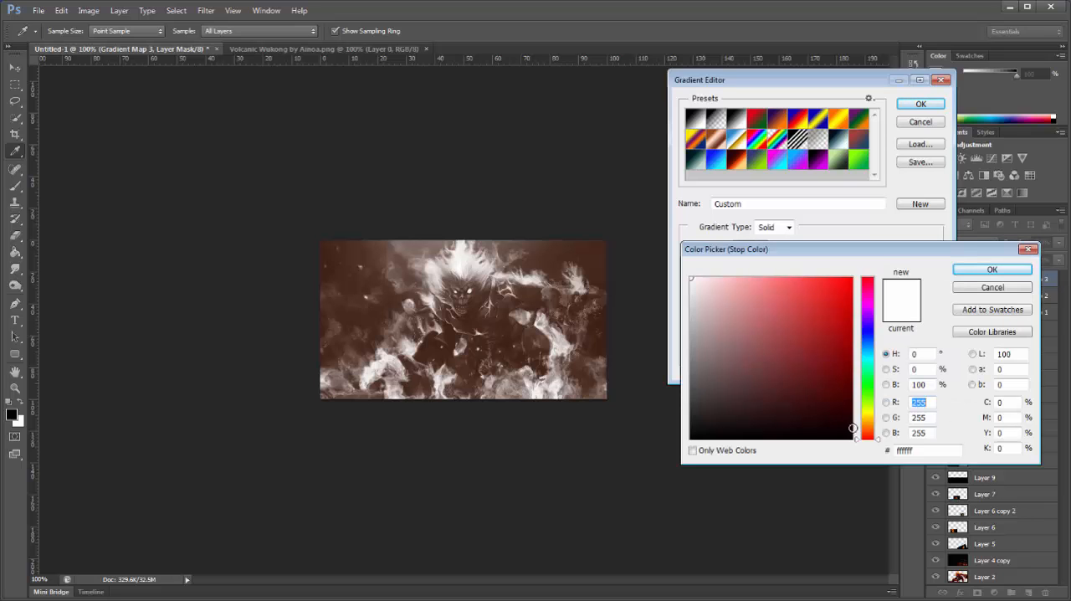
pyautogui.click(870, 419)
pyautogui.moveTo(813, 307); pyautogui.dragTo(794, 228)
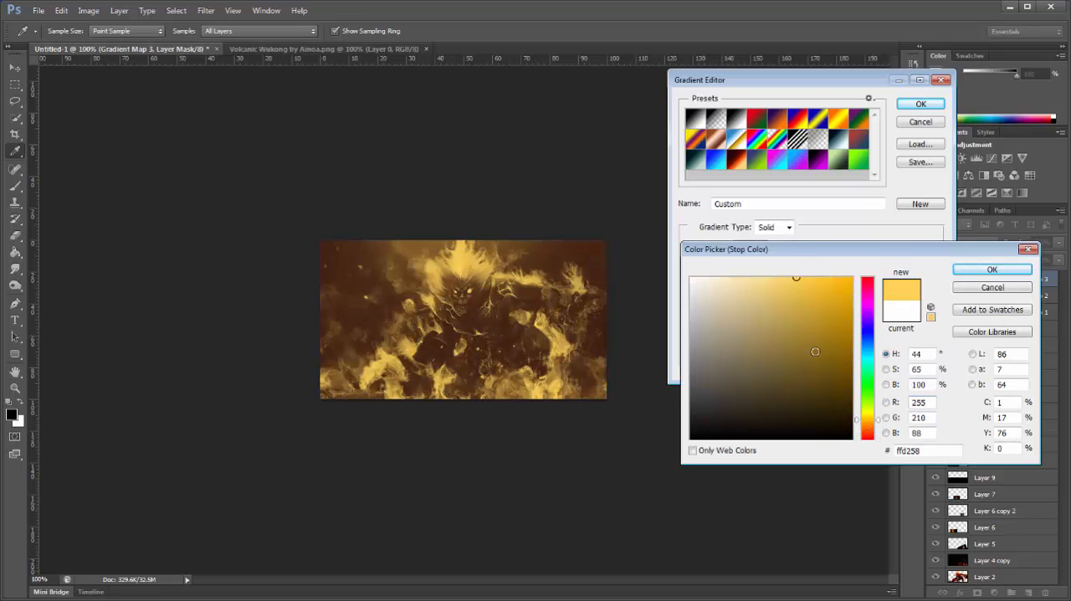
pyautogui.moveTo(834, 339); pyautogui.dragTo(847, 219)
pyautogui.moveTo(804, 339); pyautogui.dragTo(802, 245)
pyautogui.click(989, 268)
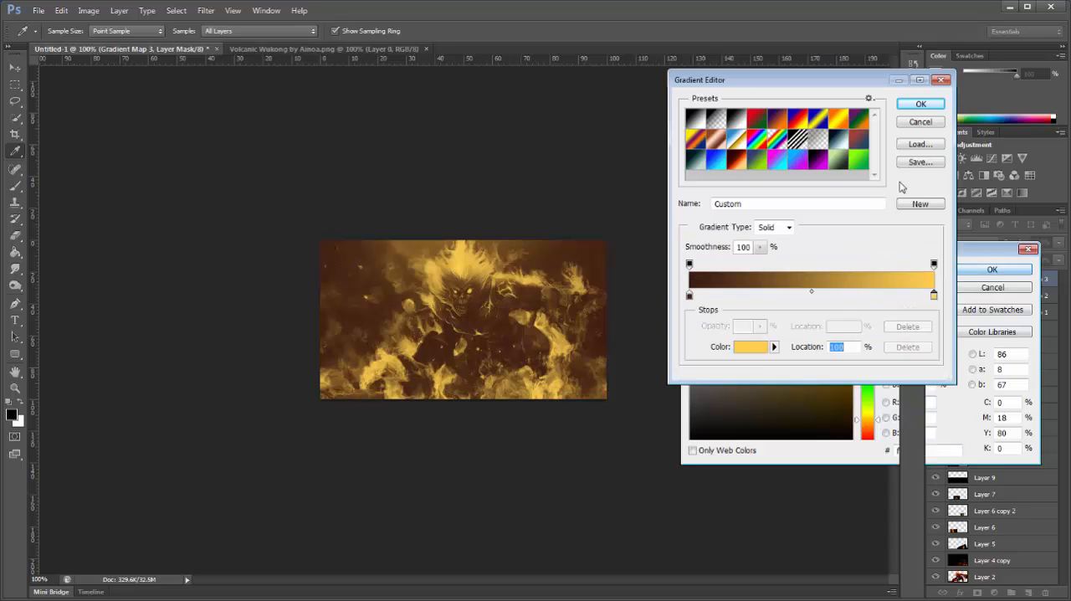
pyautogui.click(916, 104)
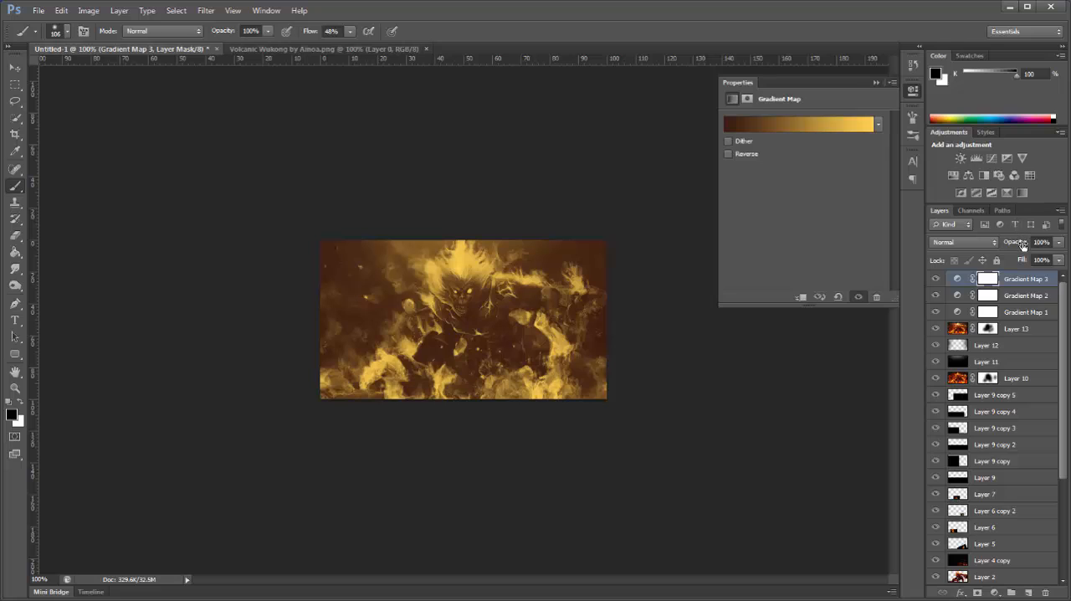
pyautogui.moveTo(1023, 244); pyautogui.dragTo(986, 243)
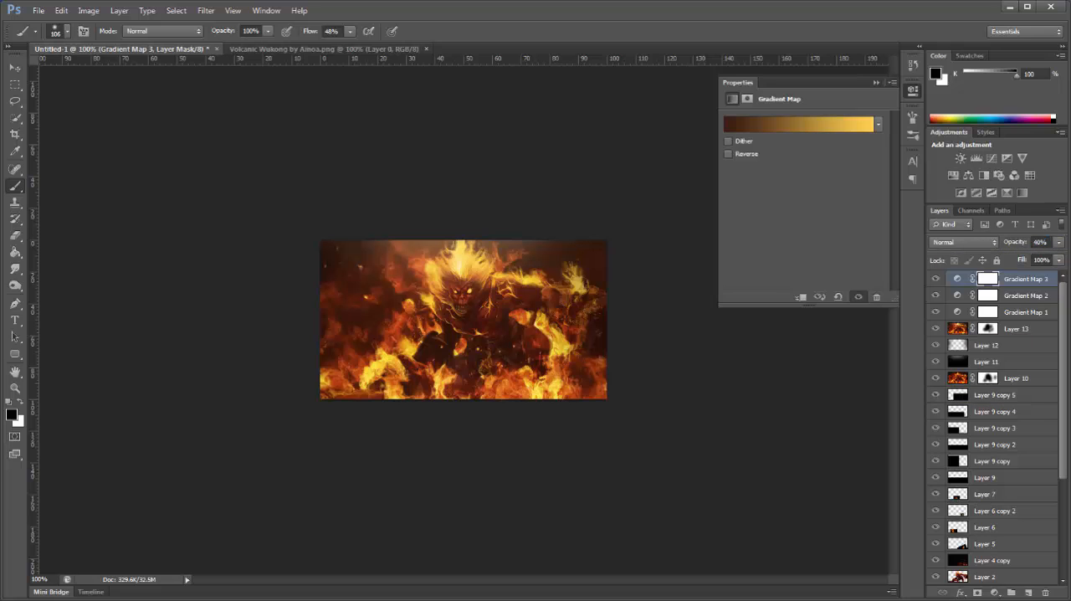
# Step: Add an Exposure adjustment layer with Exposure +0.17 and Offset +0.0083, and nudge the Gamma Correction slightly
pyautogui.click(994, 593)
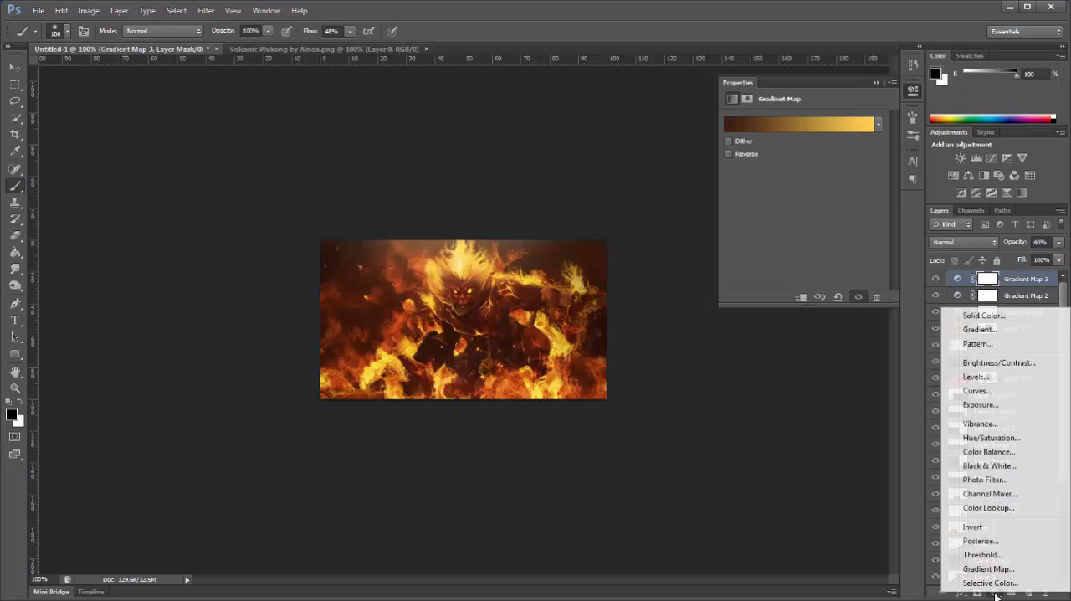
pyautogui.click(984, 405)
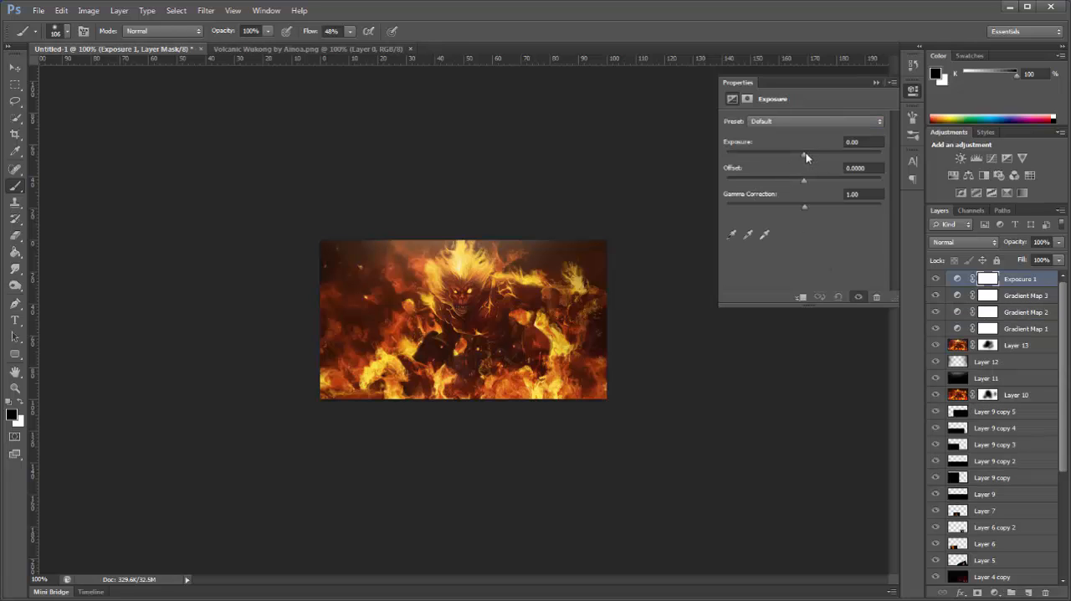
pyautogui.moveTo(806, 157); pyautogui.dragTo(806, 156)
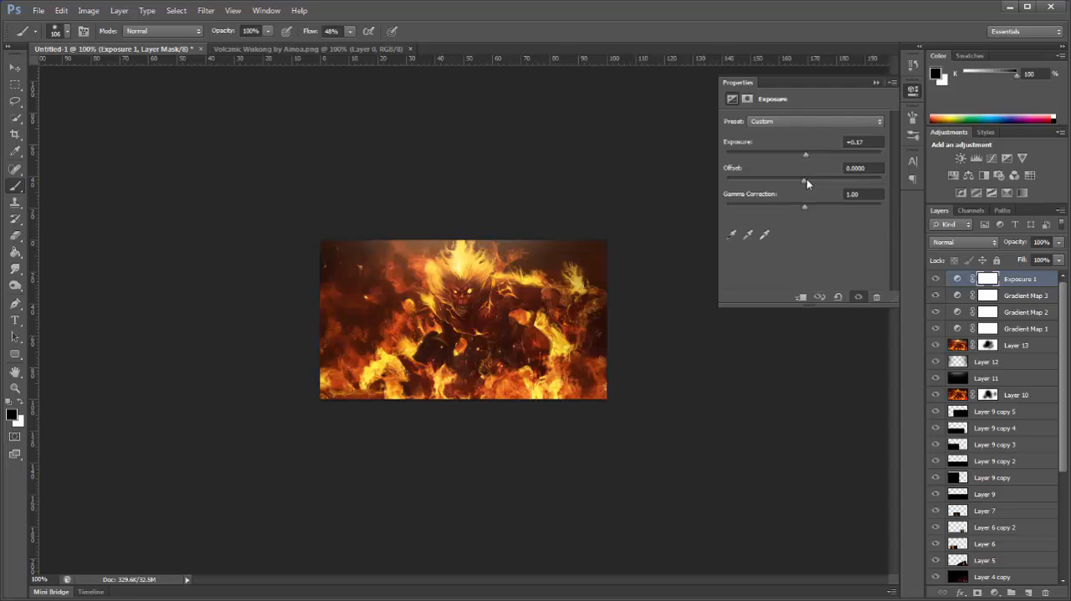
pyautogui.moveTo(807, 185); pyautogui.dragTo(808, 186)
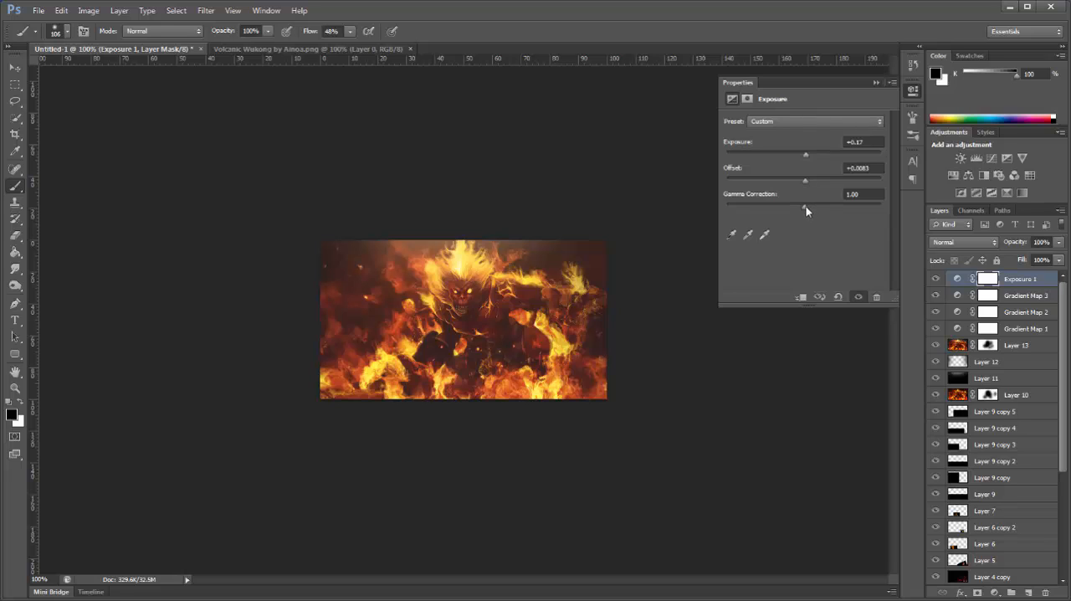
pyautogui.moveTo(807, 208); pyautogui.dragTo(807, 209)
pyautogui.click(875, 81)
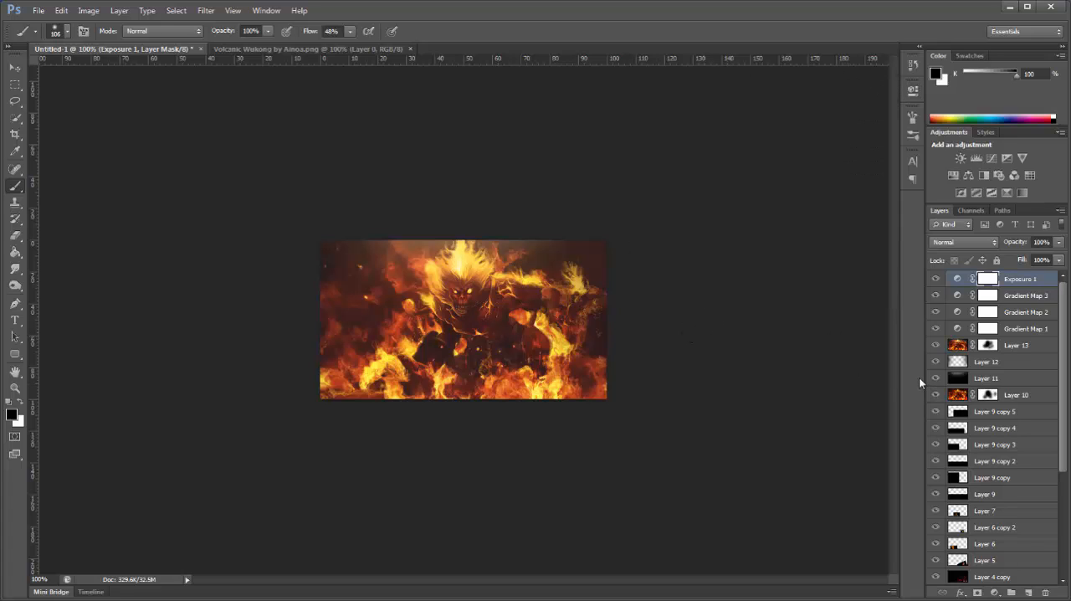
# Step: Stamp all visible layers onto a new top layer and apply a slight Gaussian Blur to it
pyautogui.click(1028, 592)
pyautogui.hotkey('ctrl', 'shift', 'alt', 'e')
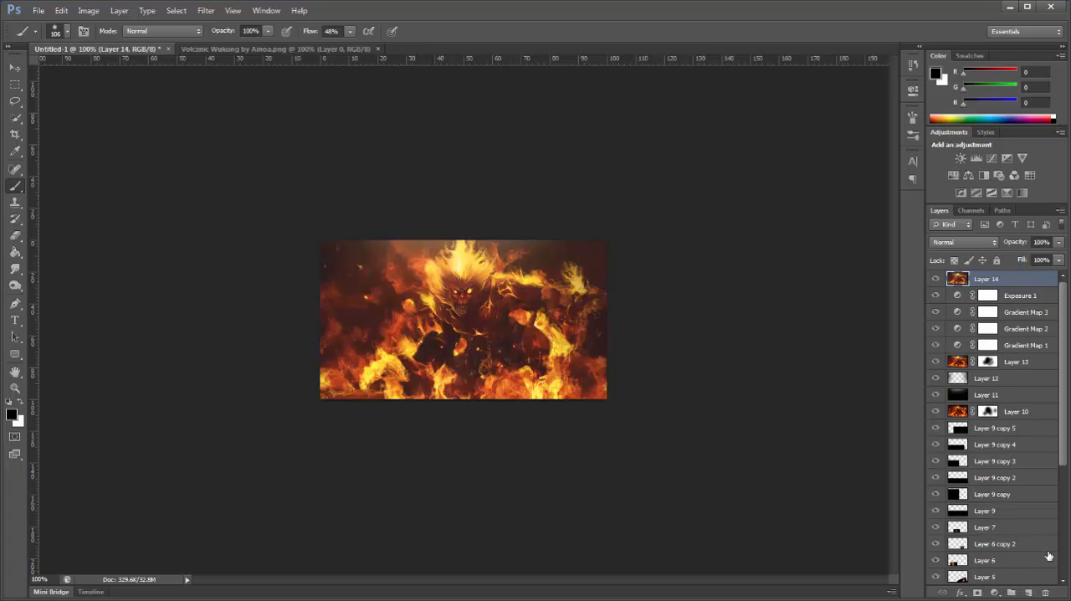
pyautogui.click(20, 70)
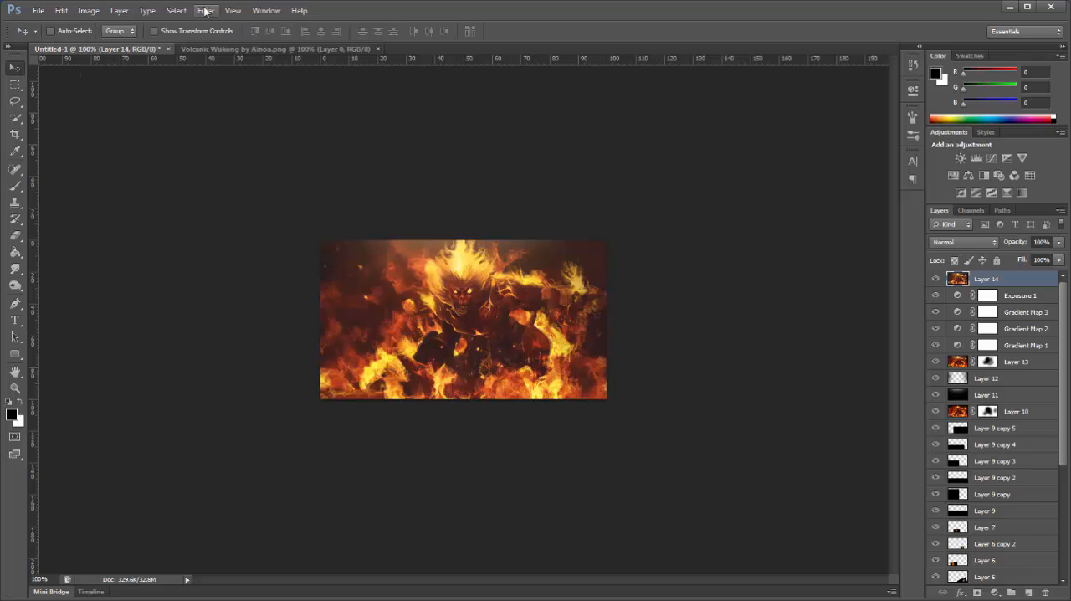
pyautogui.click(206, 10)
pyautogui.moveTo(236, 141)
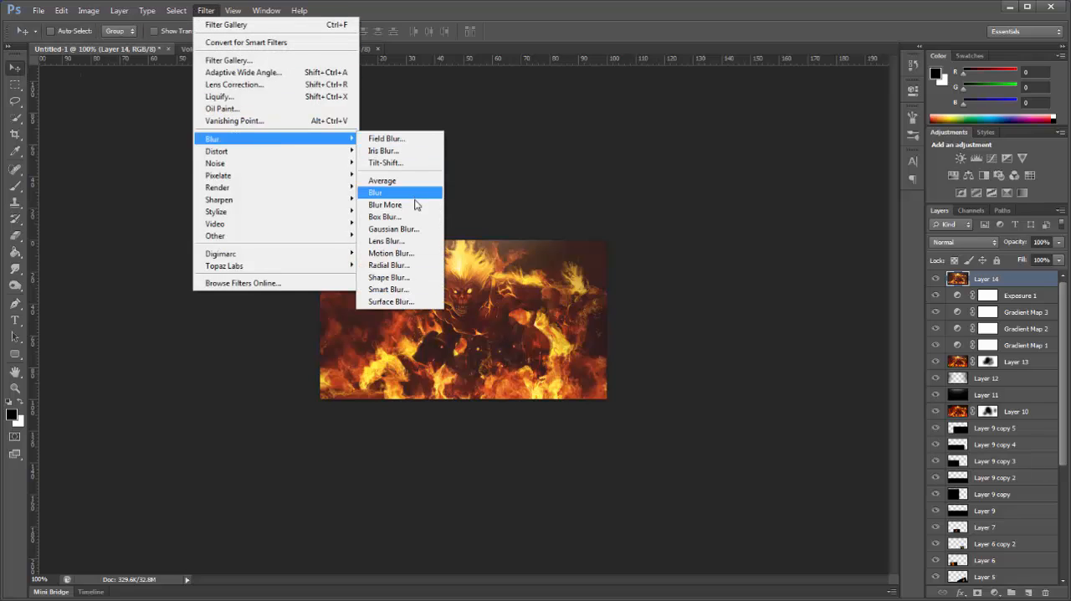
pyautogui.click(400, 229)
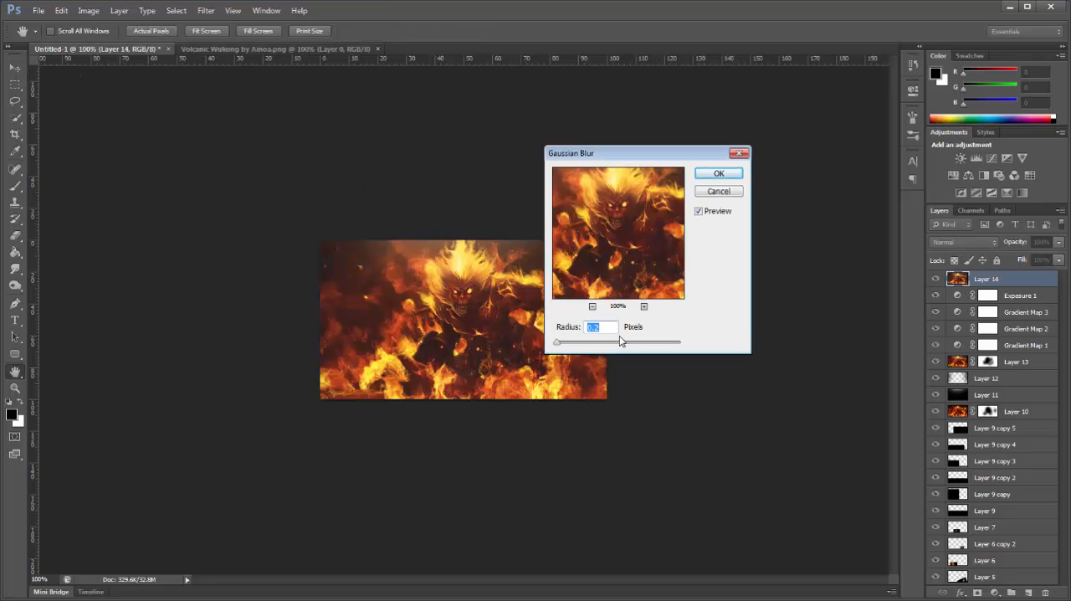
pyautogui.click(557, 344)
pyautogui.moveTo(556, 346); pyautogui.dragTo(563, 348)
pyautogui.click(597, 327)
pyautogui.click(718, 174)
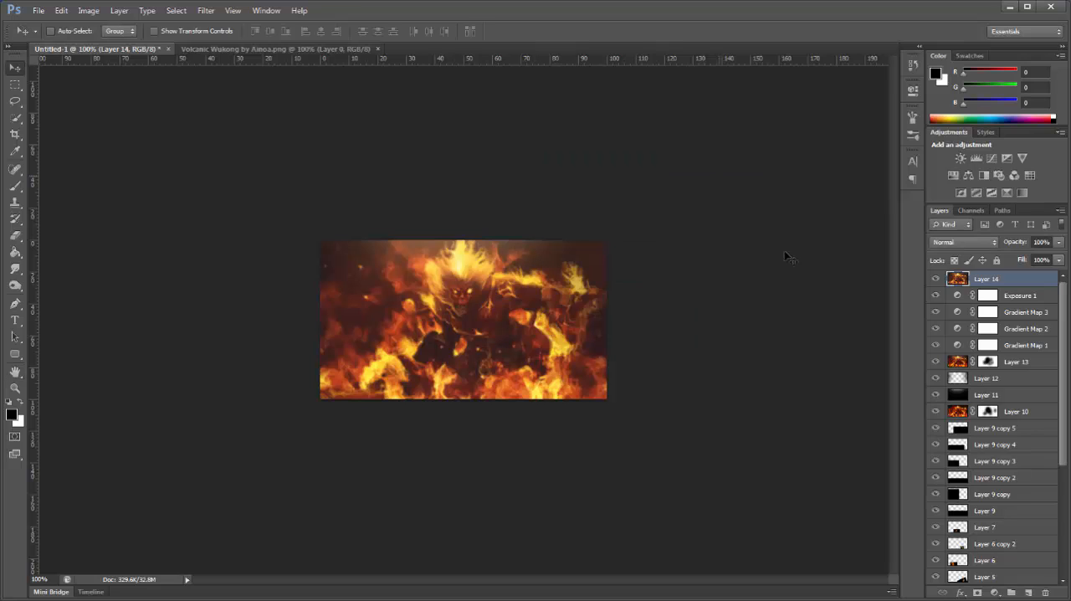
# Step: Add a layer mask to the blurred layer and paint it black over the figure to keep Wukong sharp
pyautogui.click(978, 592)
pyautogui.click(17, 186)
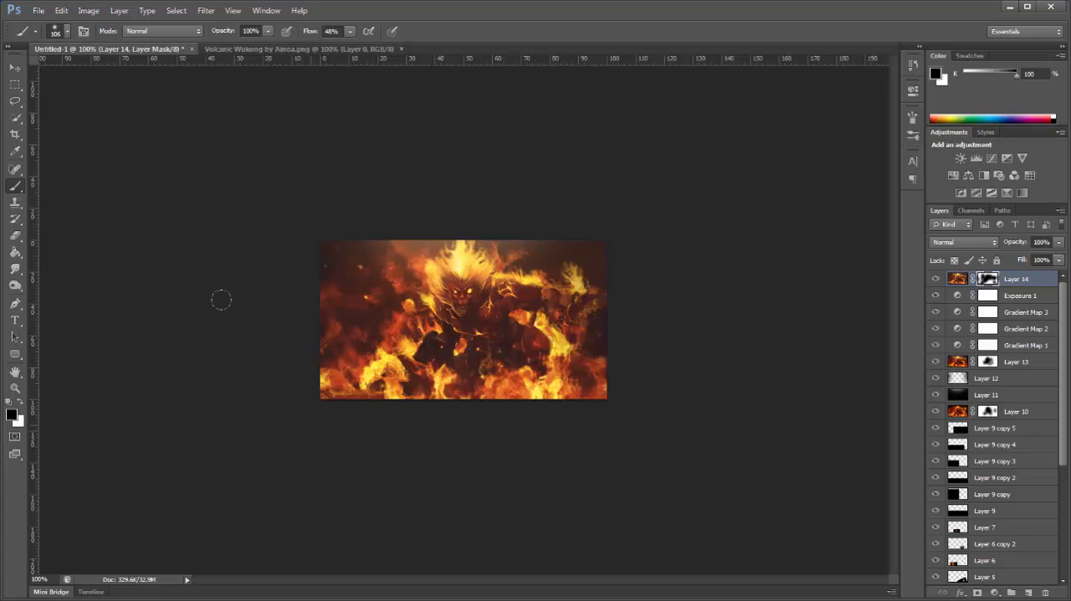
pyautogui.click(16, 68)
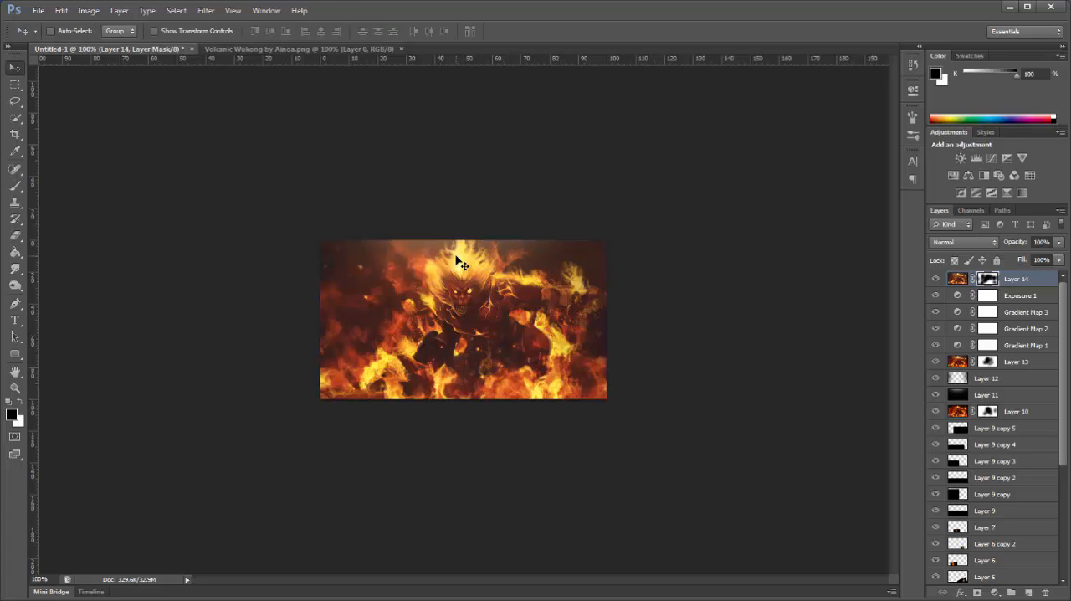
# Step: Open the starfield image 8192x4096.png from the Nebulas folder inside Backgrounds
pyautogui.hotkey('ctrl', 'o')
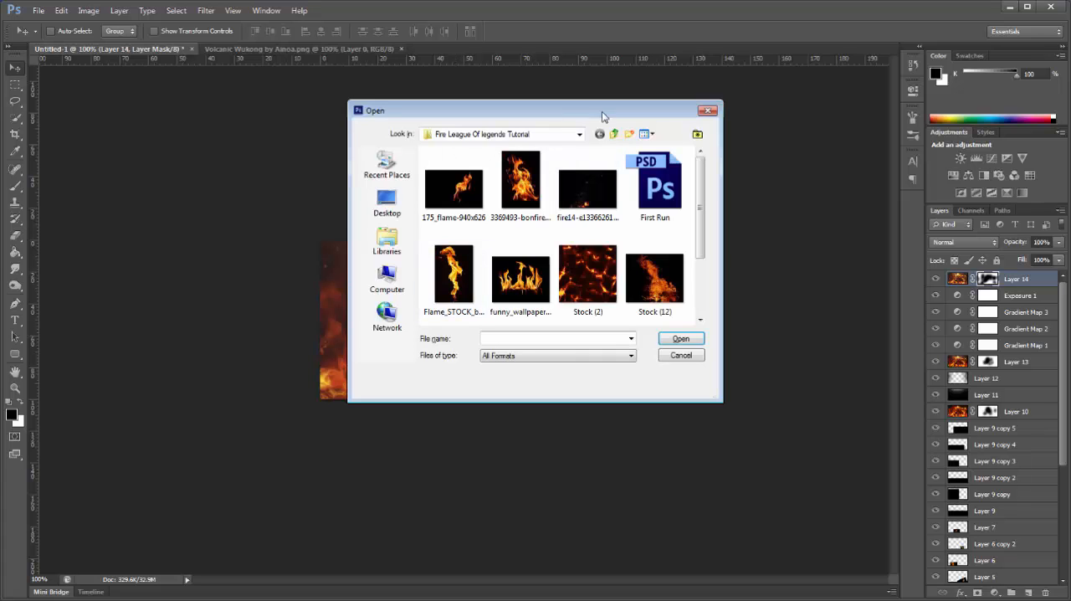
pyautogui.click(615, 135)
pyautogui.click(614, 135)
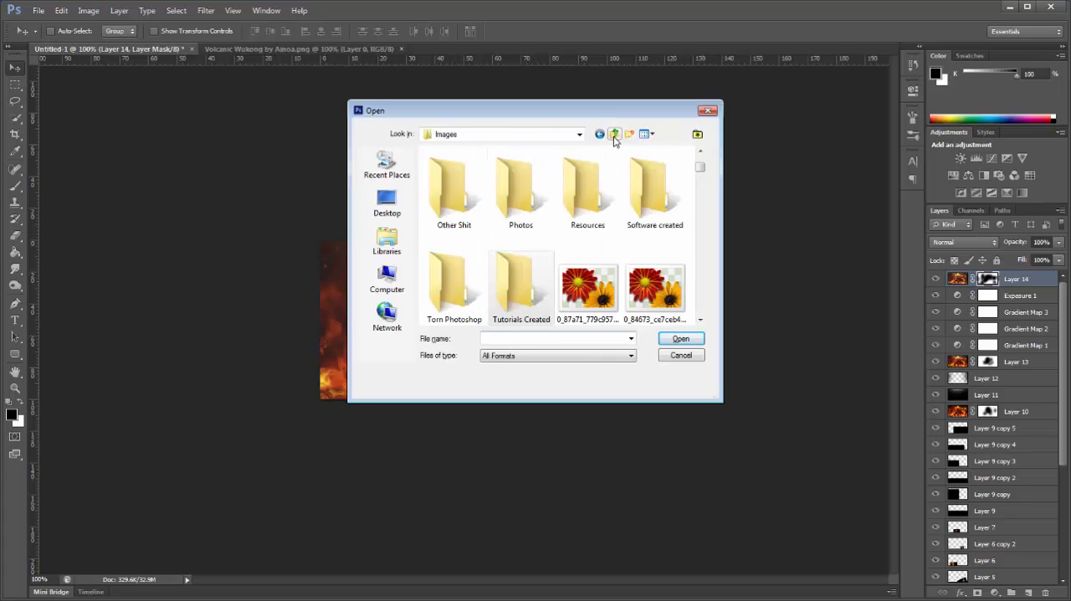
pyautogui.doubleClick(583, 231)
pyautogui.doubleClick(448, 165)
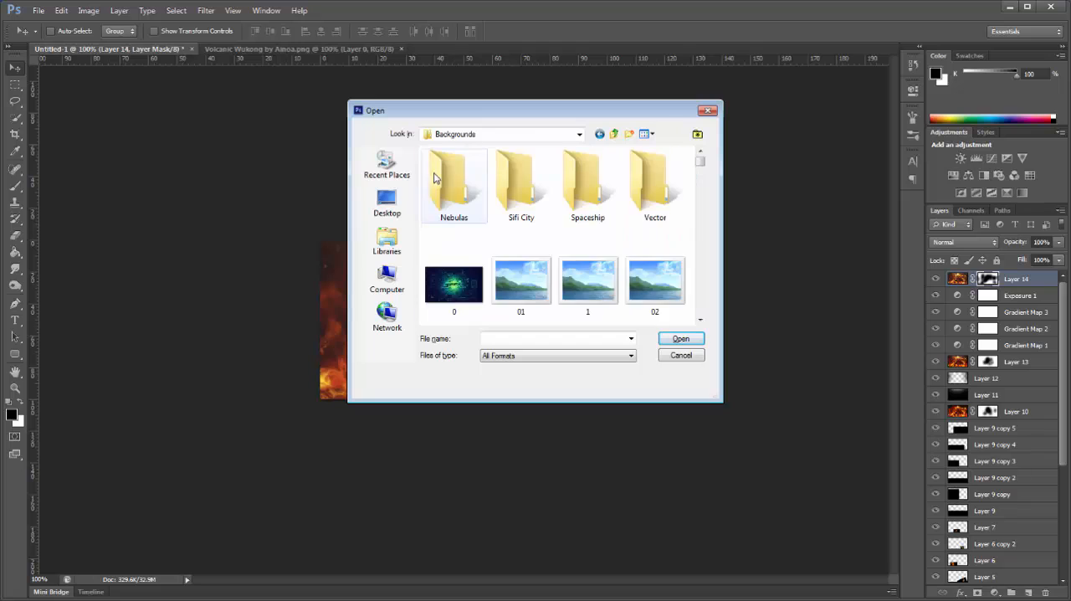
pyautogui.doubleClick(453, 189)
pyautogui.doubleClick(460, 192)
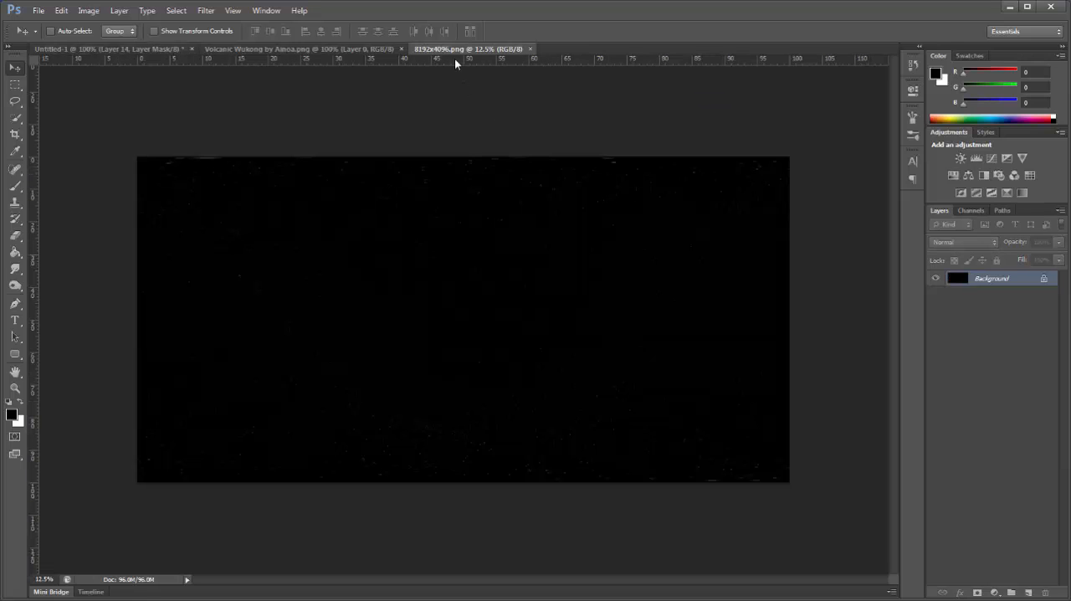
# Step: Copy the starfield image into the signature document as a new top layer and close the source image
pyautogui.moveTo(454, 58); pyautogui.dragTo(482, 140)
pyautogui.moveTo(484, 286); pyautogui.dragTo(369, 294)
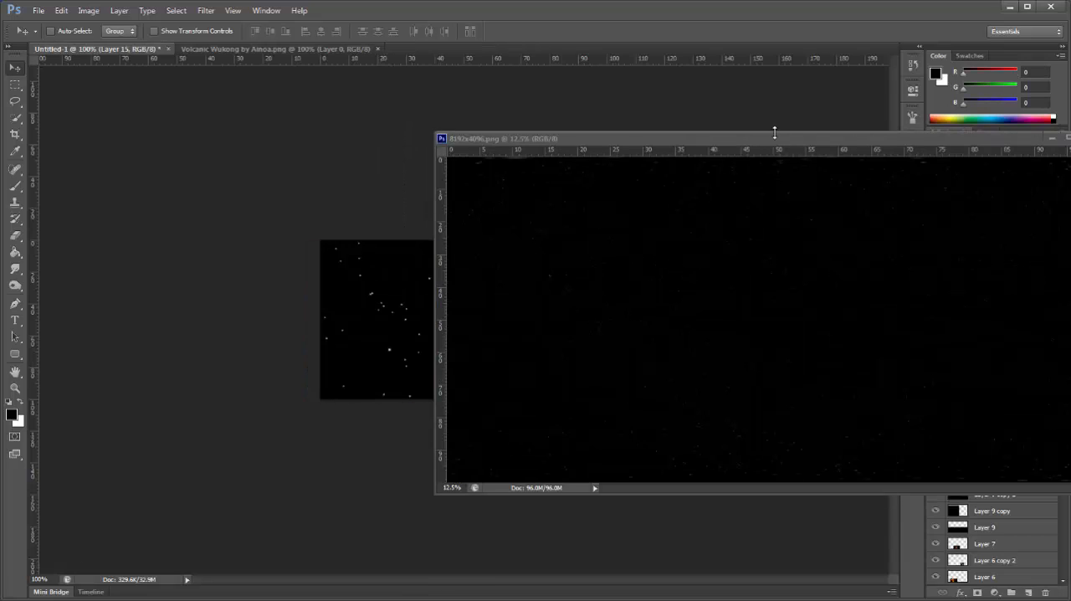
pyautogui.moveTo(788, 139); pyautogui.dragTo(396, 180)
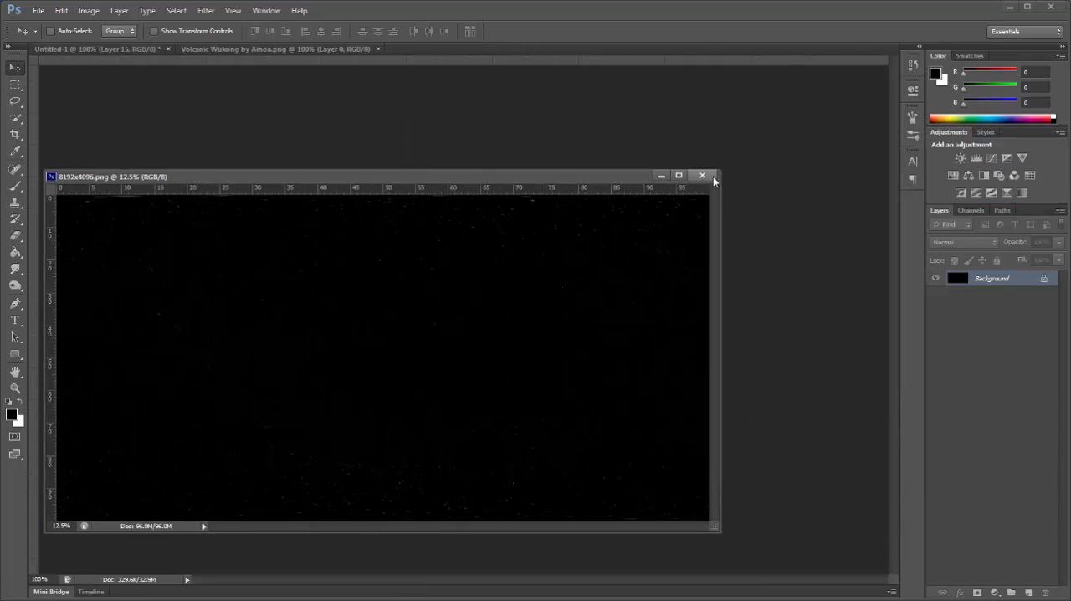
pyautogui.click(711, 178)
# Step: Scale the starfield layer down to about 48.6% so it still covers the canvas, and apply the transformation
pyautogui.hotkey('ctrl', '-')
pyautogui.hotkey('ctrl', '-')
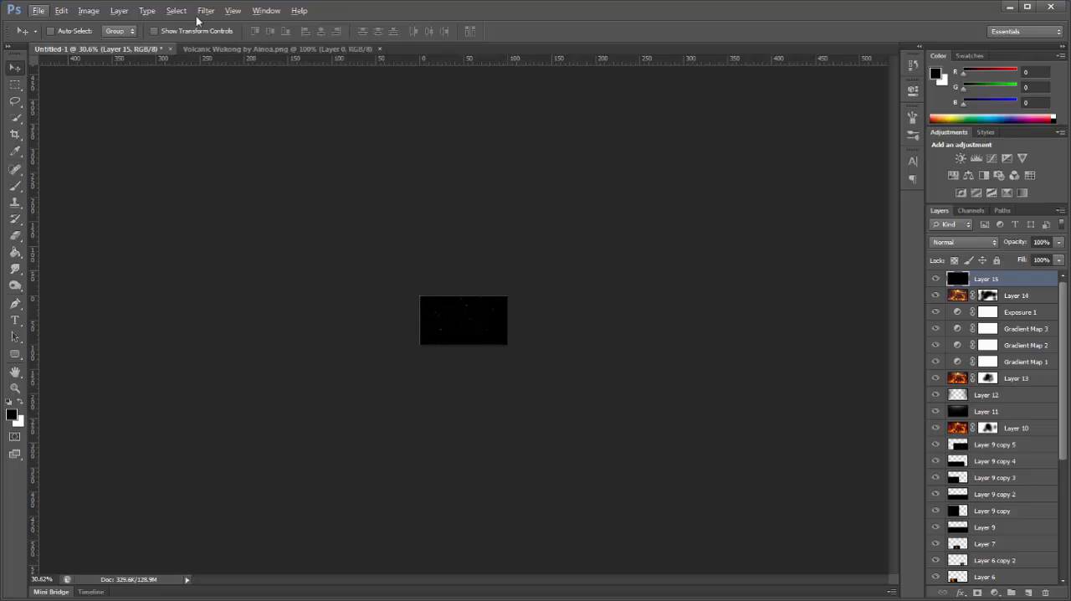
pyautogui.click(154, 30)
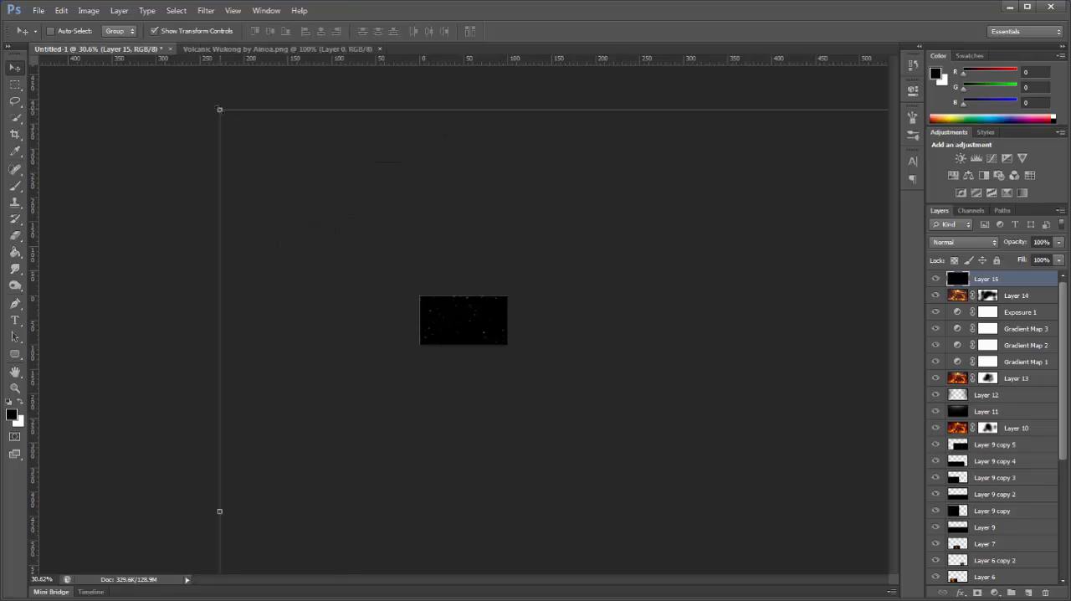
pyautogui.moveTo(221, 109); pyautogui.dragTo(301, 287)
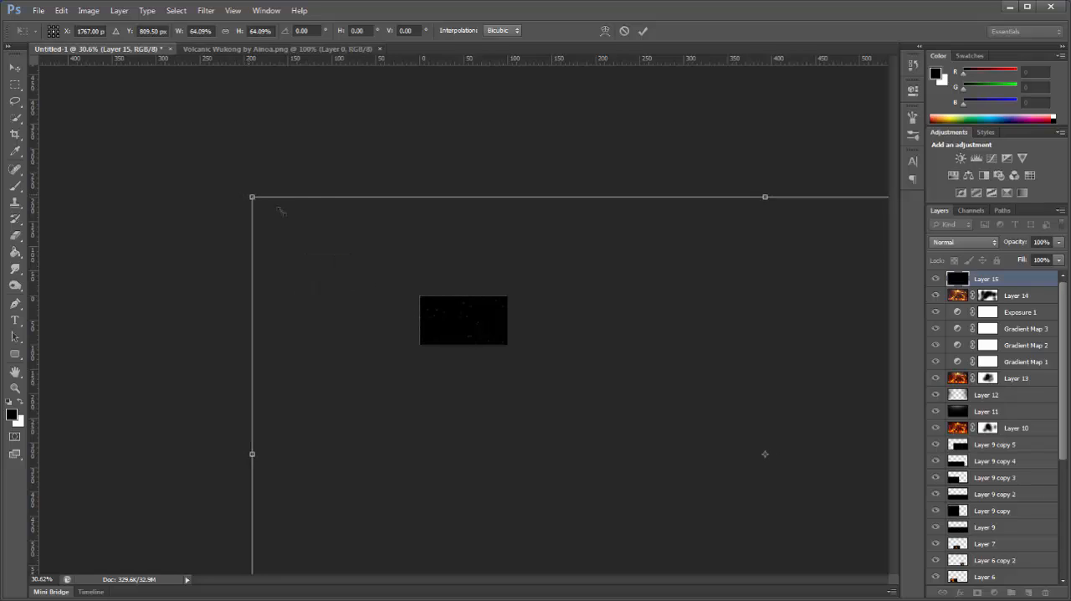
pyautogui.moveTo(252, 197); pyautogui.dragTo(500, 320)
pyautogui.moveTo(619, 445); pyautogui.dragTo(394, 311)
pyautogui.click(24, 72)
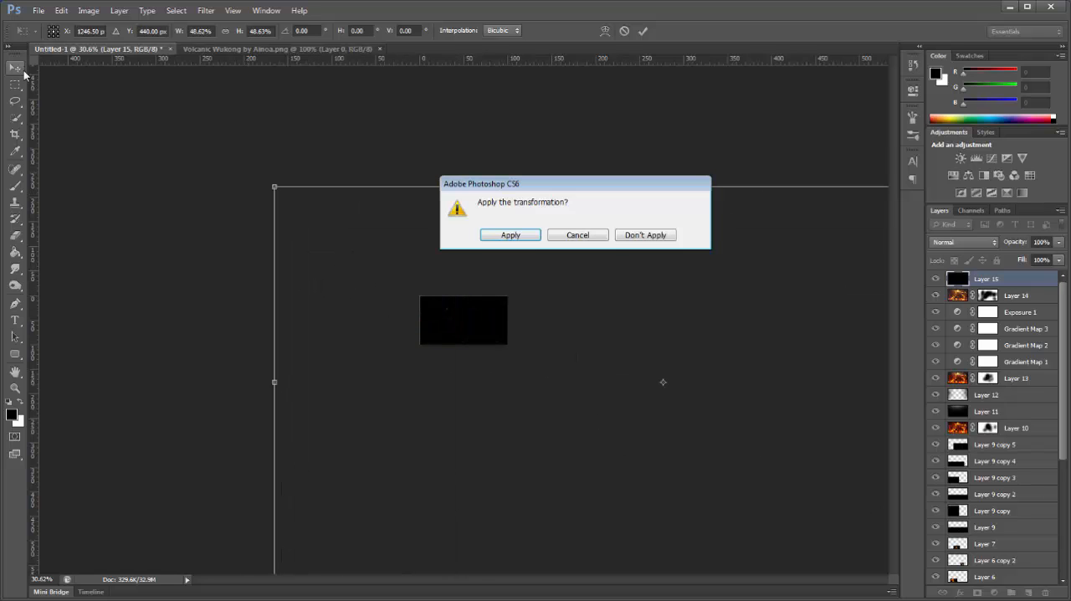
pyautogui.click(521, 236)
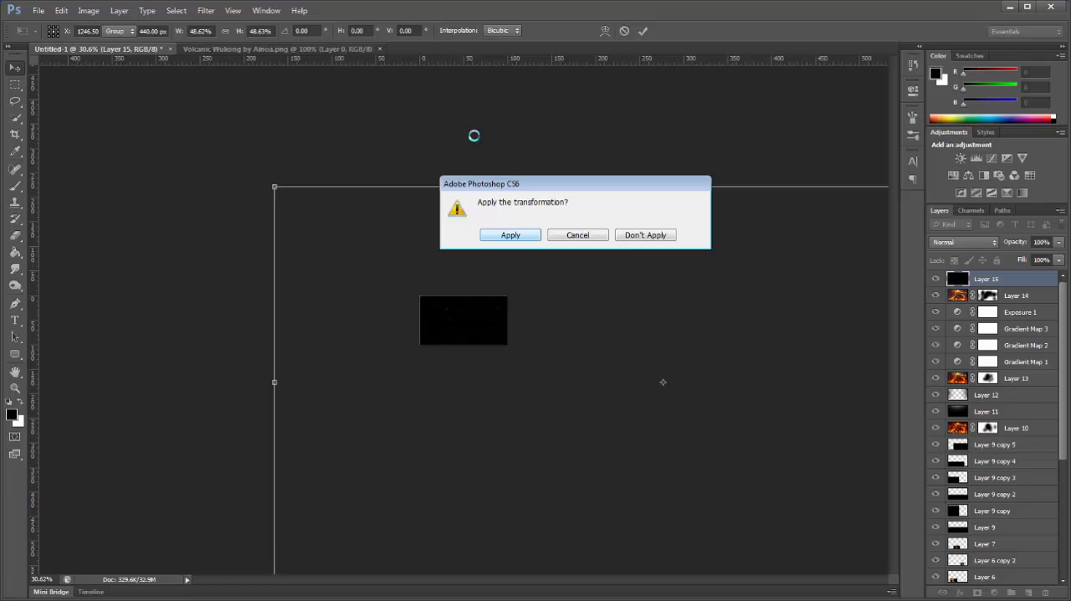
# Step: Set the starfield layer's blend mode to Linear Dodge (Add) and give the layer a mask
pyautogui.click(233, 10)
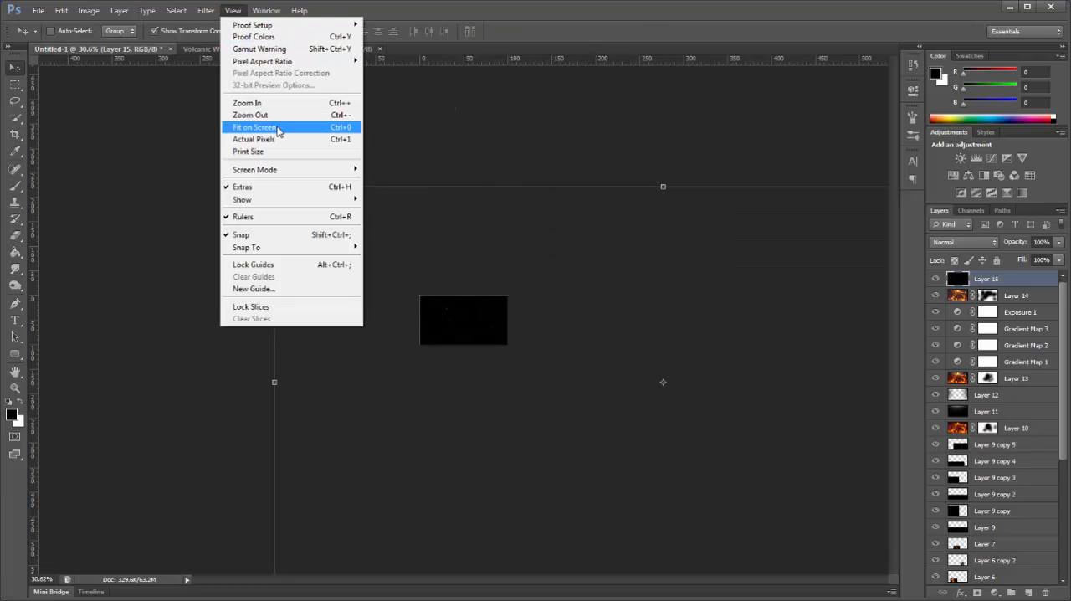
pyautogui.click(268, 138)
pyautogui.click(962, 242)
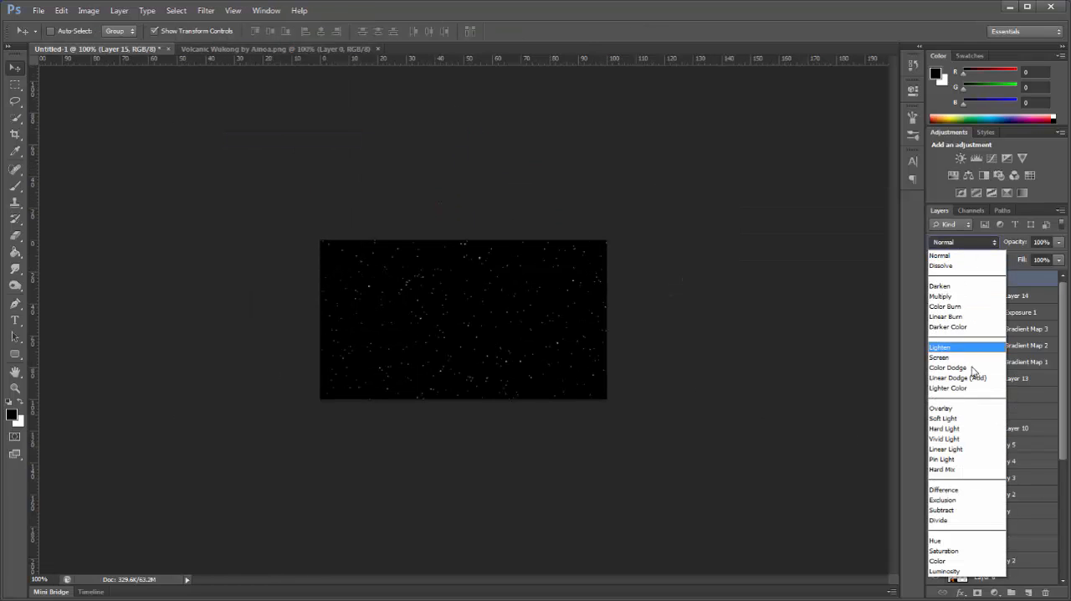
pyautogui.click(954, 375)
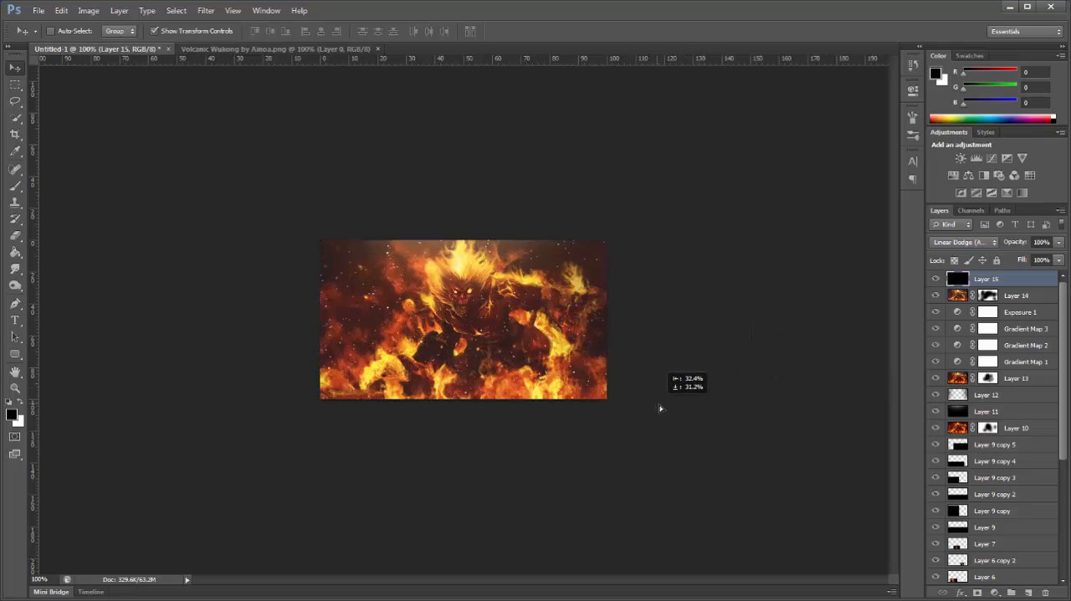
pyautogui.click(978, 593)
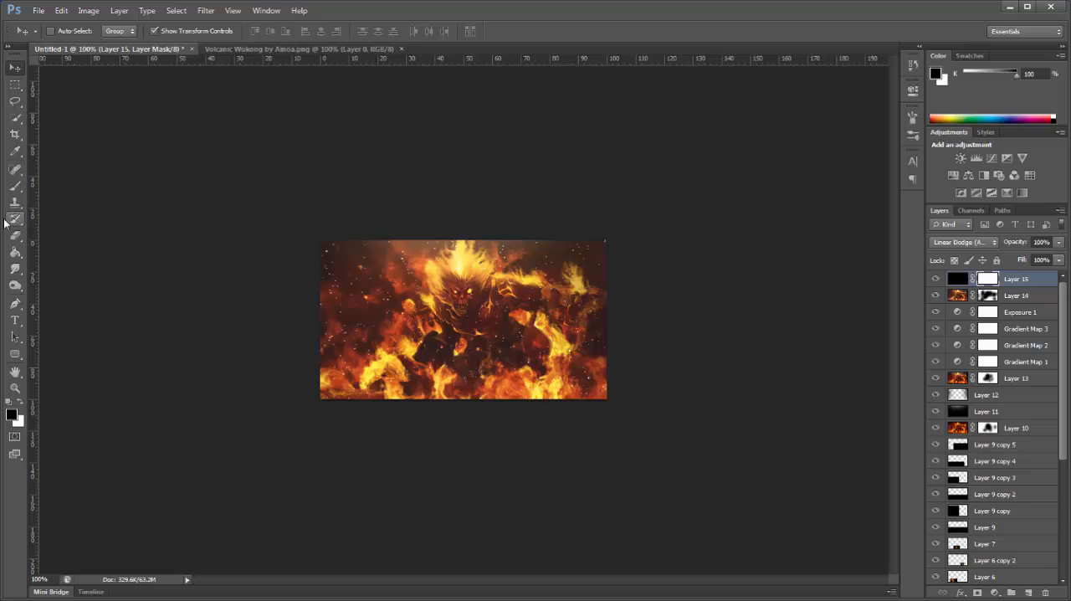
# Step: Paint the starfield mask with a soft black 137 px brush at 17% flow to fade the stars over the figure and background
pyautogui.click(15, 185)
pyautogui.click(351, 32)
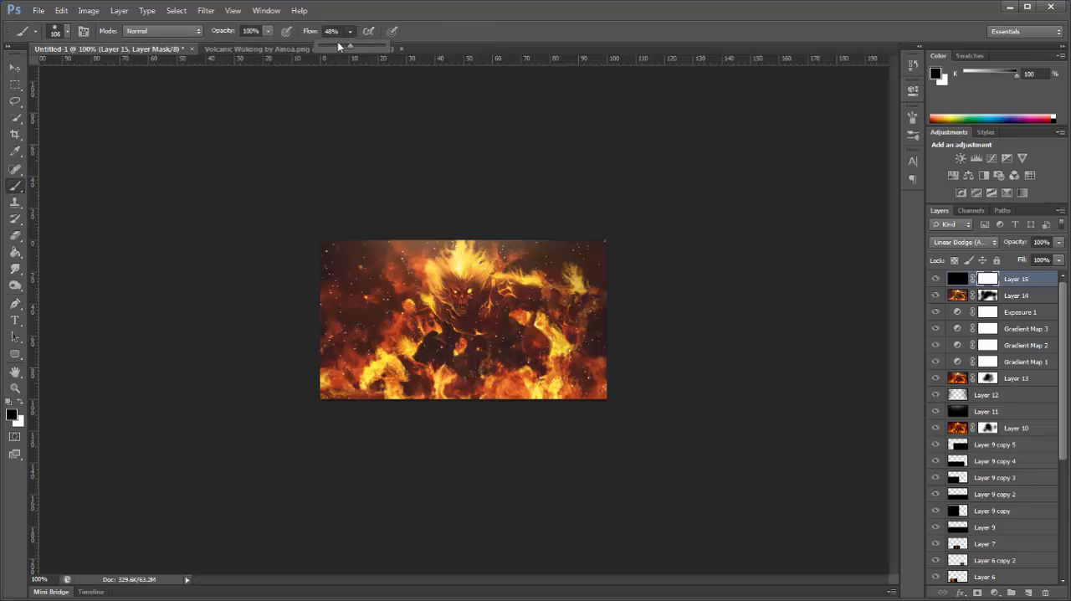
pyautogui.moveTo(329, 47); pyautogui.dragTo(331, 47)
pyautogui.rightClick(459, 315)
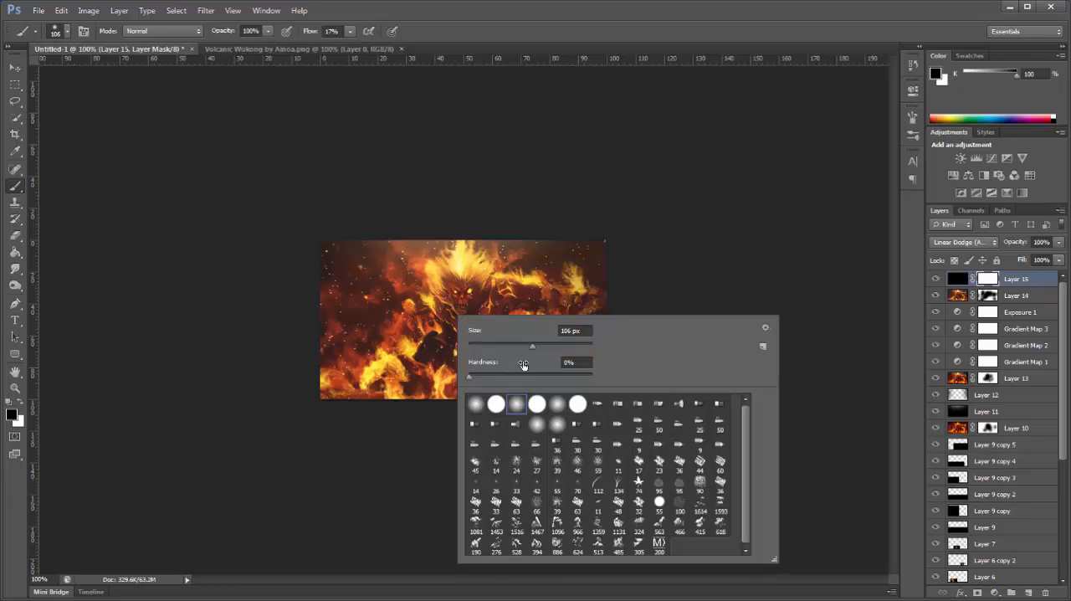
pyautogui.click(543, 347)
pyautogui.click(635, 97)
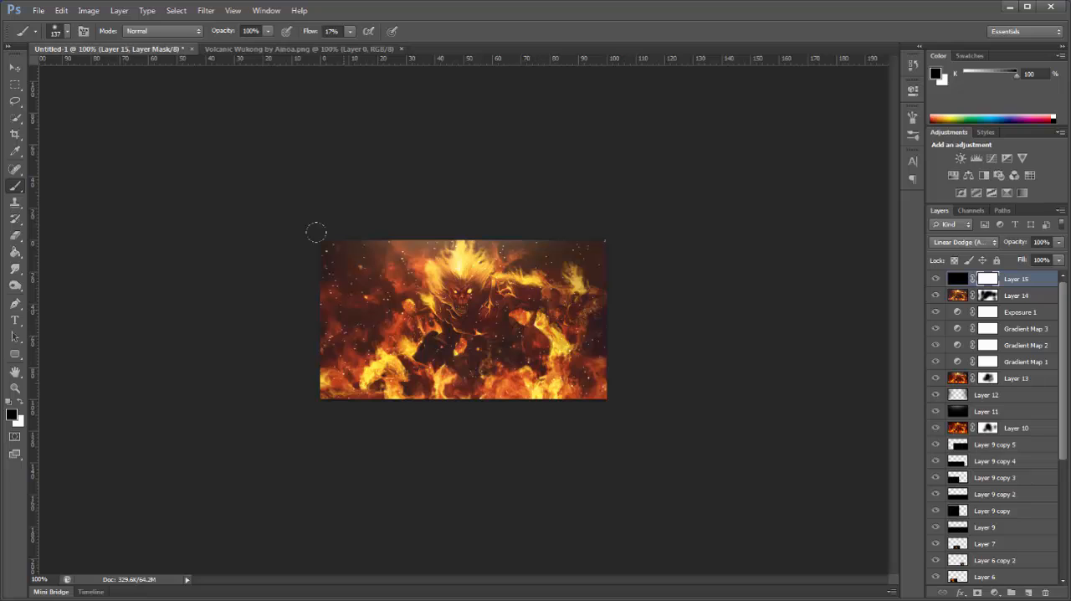
pyautogui.moveTo(320, 216); pyautogui.dragTo(300, 314)
pyautogui.click(460, 312)
pyautogui.moveTo(462, 382); pyautogui.dragTo(324, 281)
# Step: Stamp all visible layers onto a new top layer and apply the Sharpen filter to it
pyautogui.click(1028, 591)
pyautogui.hotkey('ctrl', 'alt', 'shift', 'e')
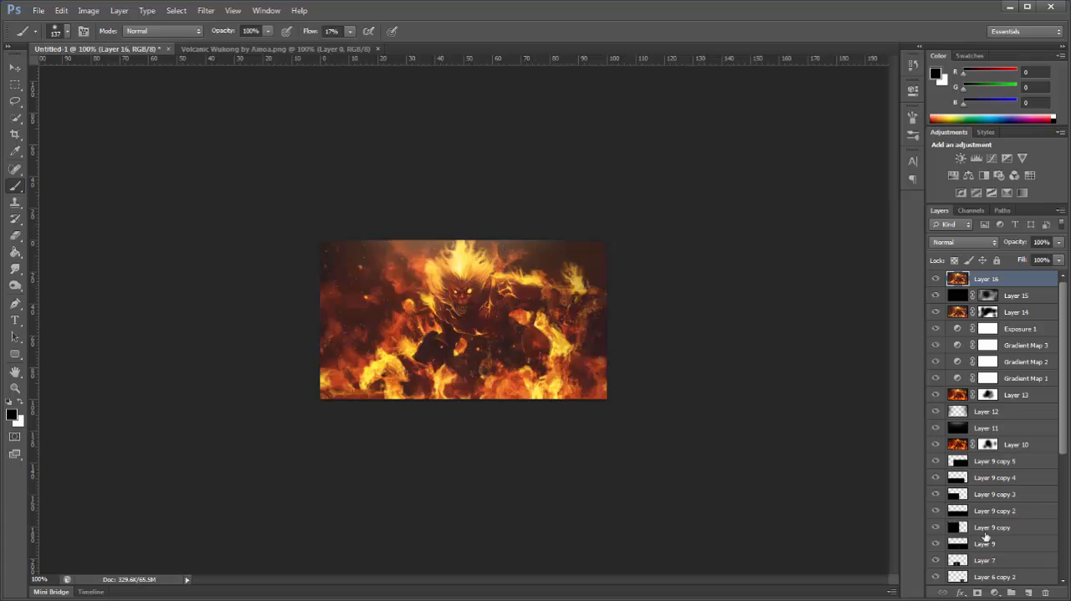
pyautogui.click(206, 10)
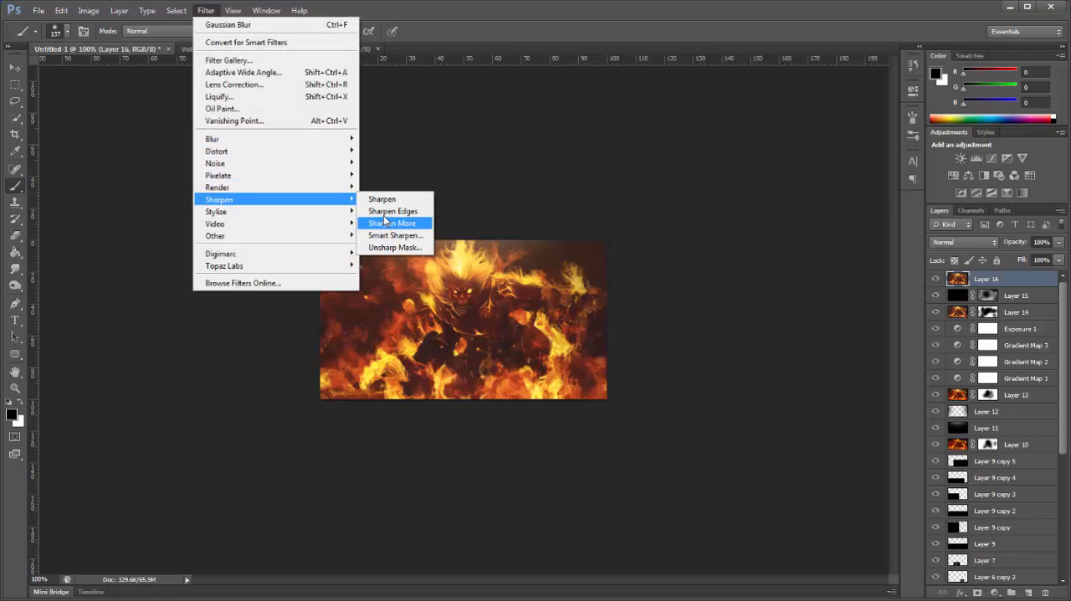
pyautogui.click(385, 201)
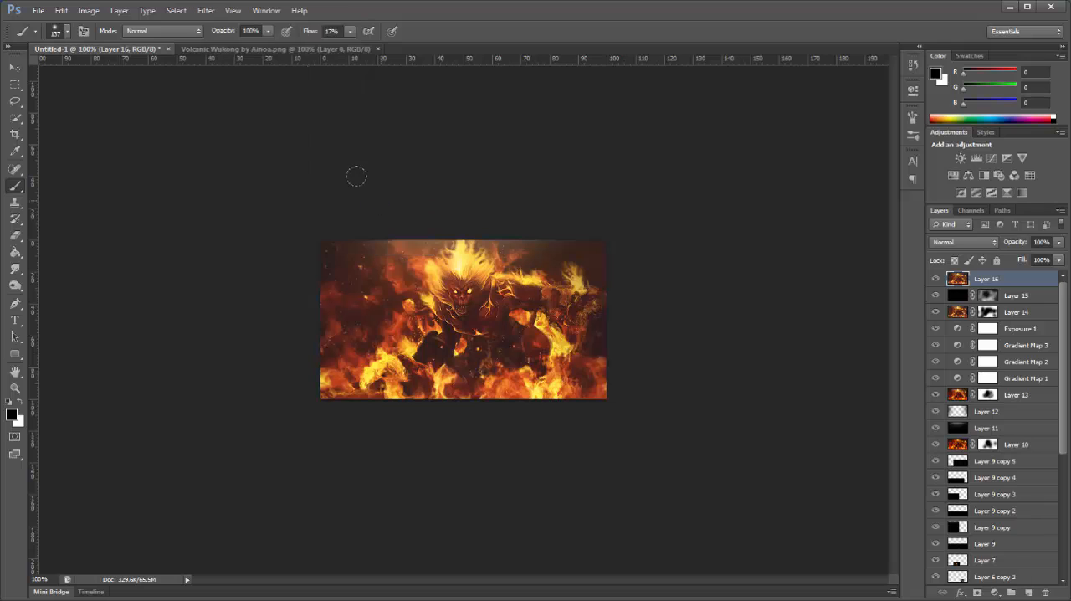
# Step: Fade the Sharpen effect on the stamped layer to a lower opacity in Normal mode
pyautogui.click(61, 10)
pyautogui.click(88, 67)
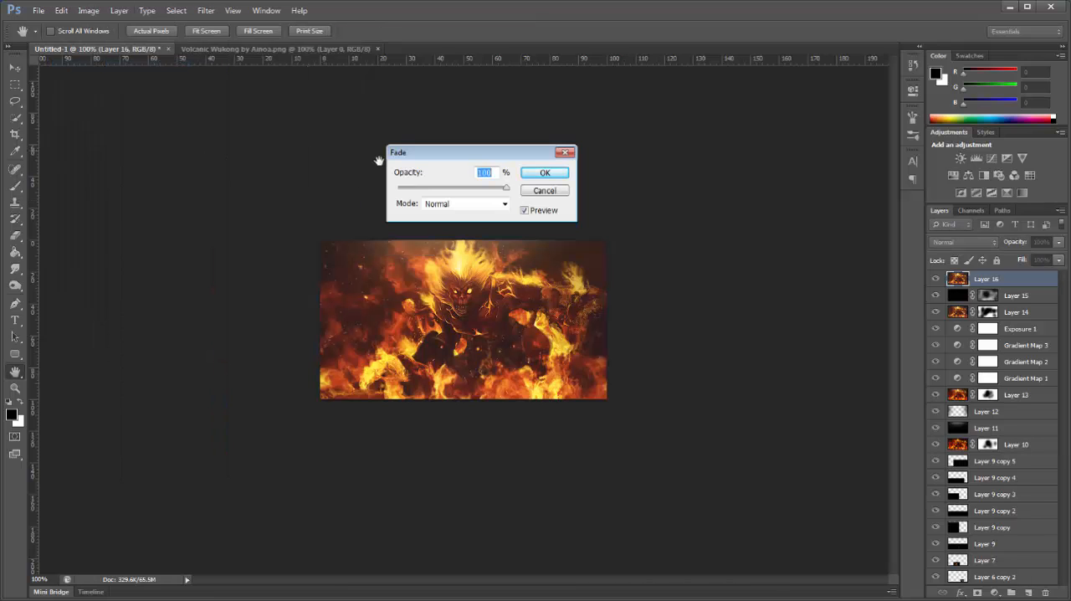
pyautogui.click(442, 189)
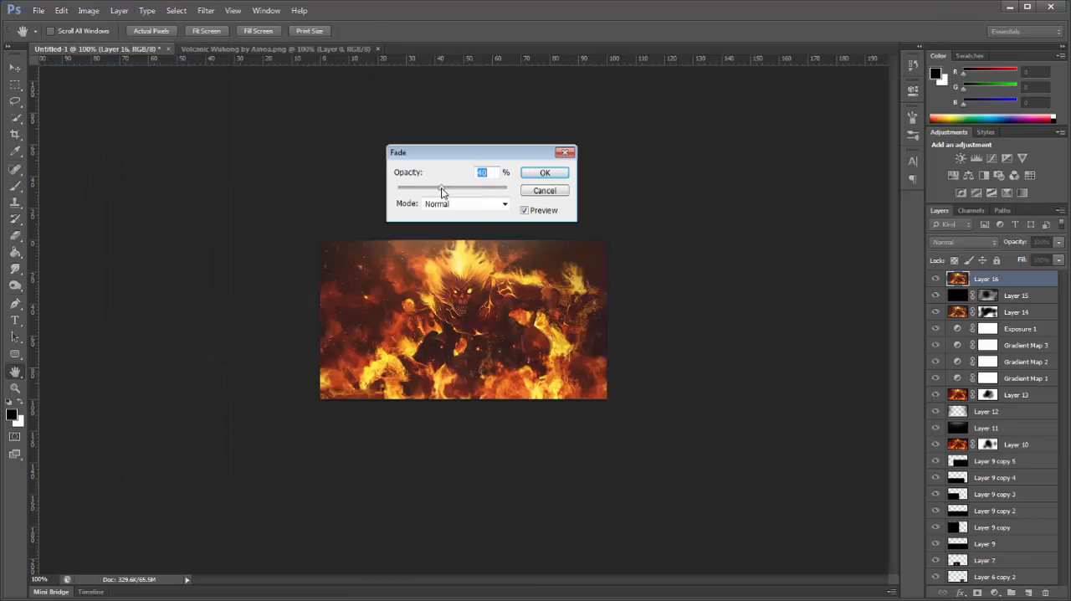
pyautogui.click(545, 173)
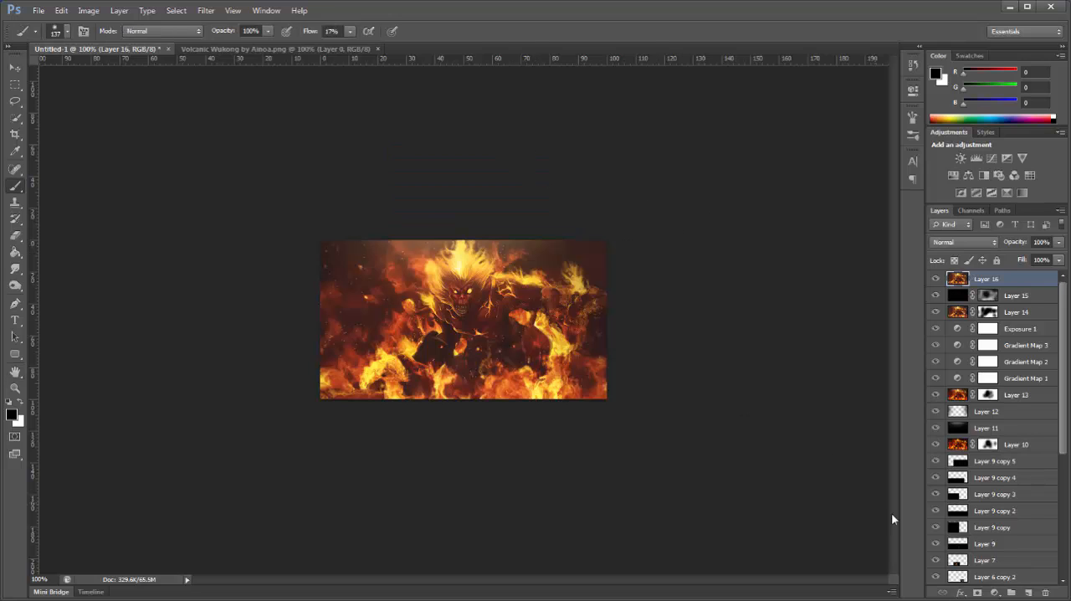
# Step: Add a centred text box reading "Fire" across the figure's chest
pyautogui.click(15, 320)
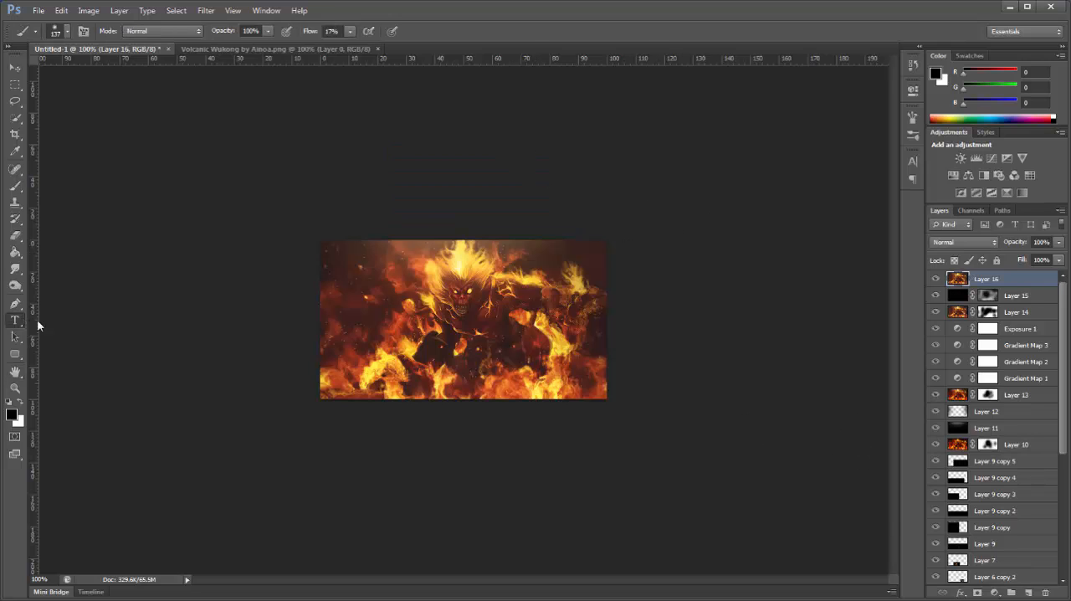
pyautogui.moveTo(359, 305); pyautogui.dragTo(515, 354)
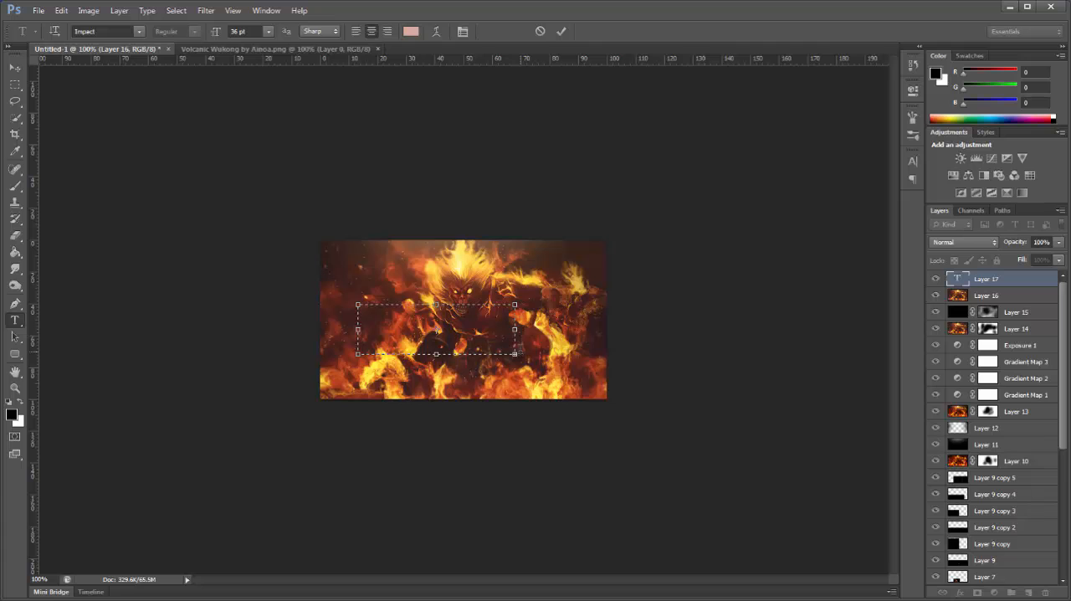
pyautogui.click(16, 67)
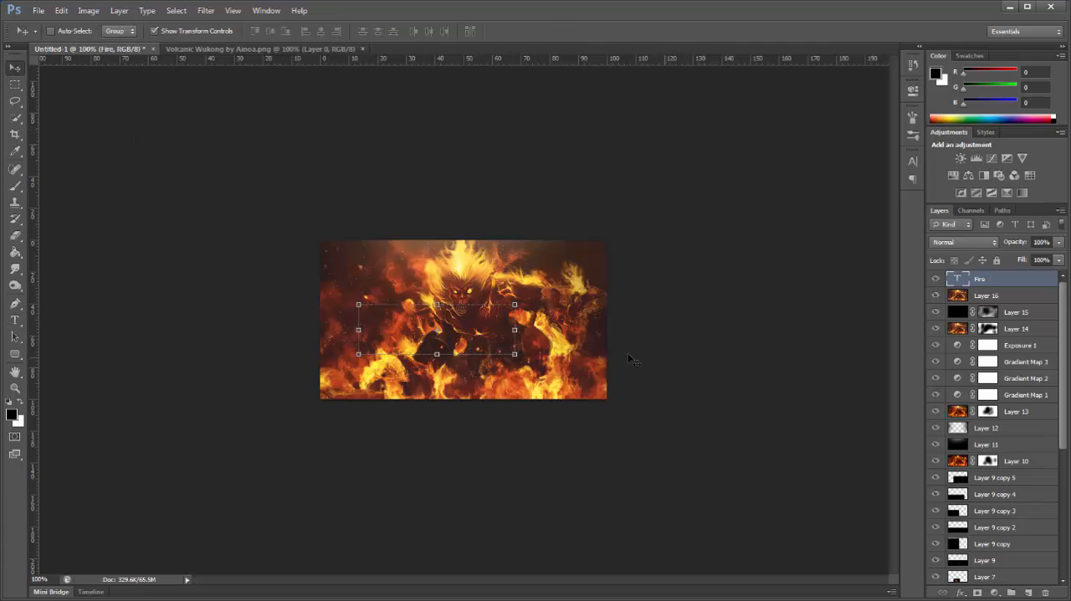
# Step: Change the "Fire" text color to white and set its size to 6 pt
pyautogui.click(913, 161)
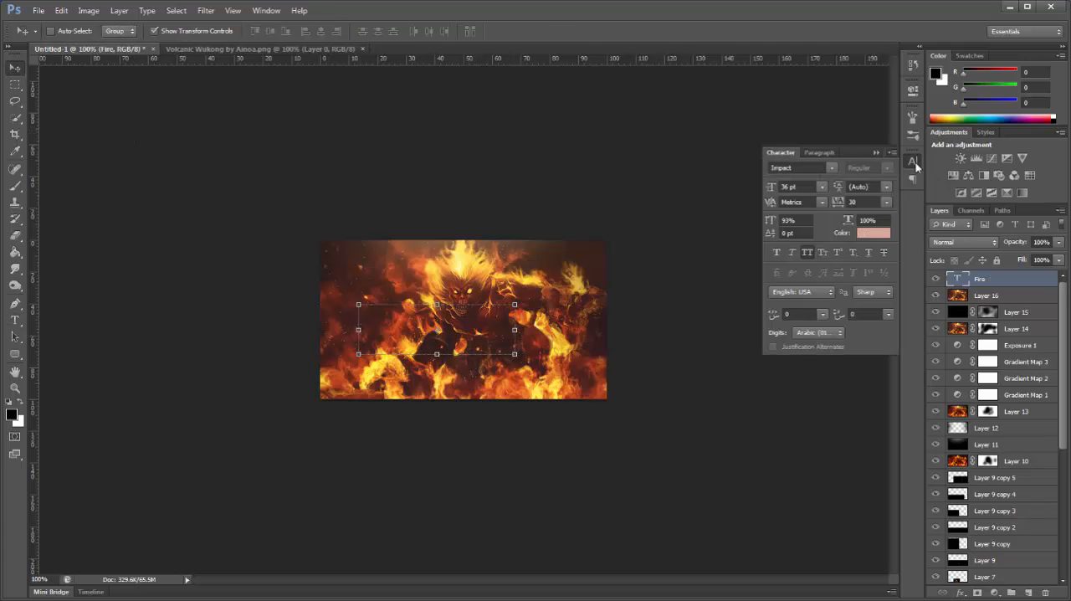
pyautogui.click(874, 233)
pyautogui.click(992, 270)
pyautogui.click(823, 187)
pyautogui.click(823, 284)
pyautogui.click(824, 186)
pyautogui.click(811, 225)
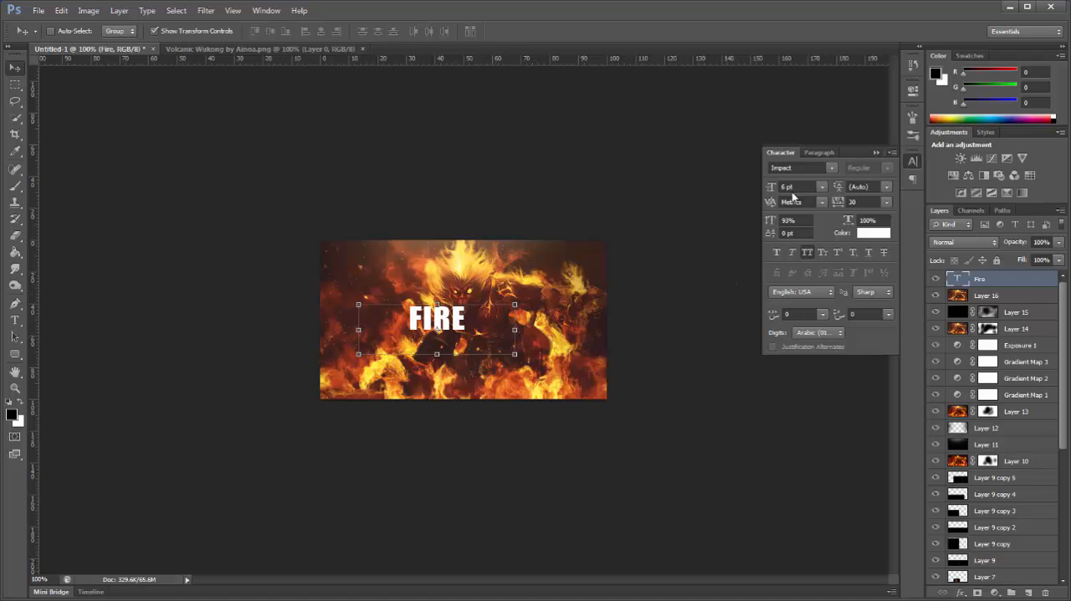
# Step: Change the font of the "Fire" text to League Gothic
pyautogui.click(819, 167)
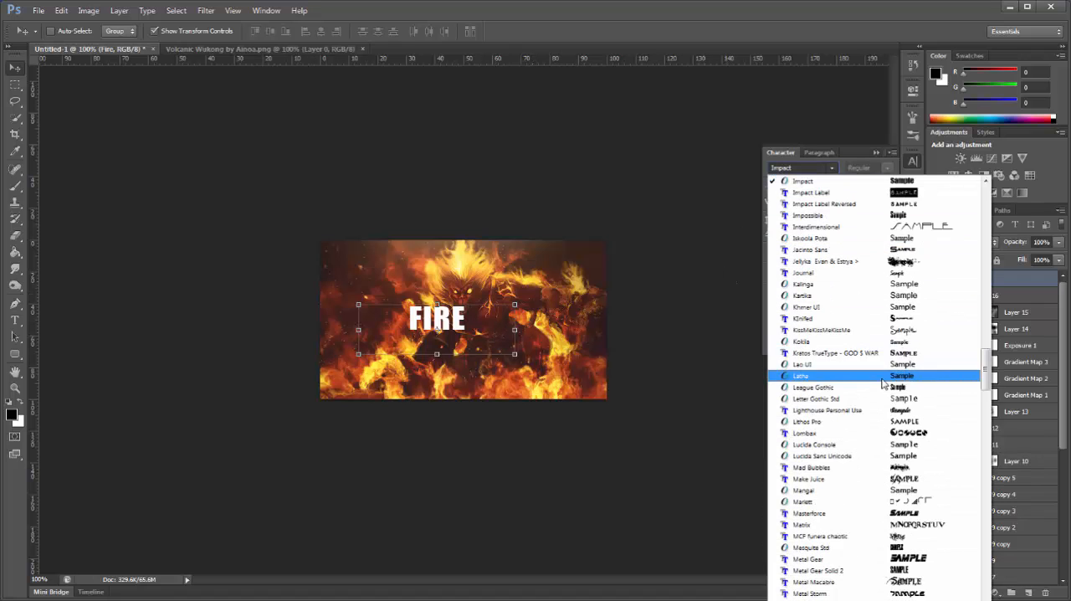
pyautogui.scroll(-1, 912, 423)
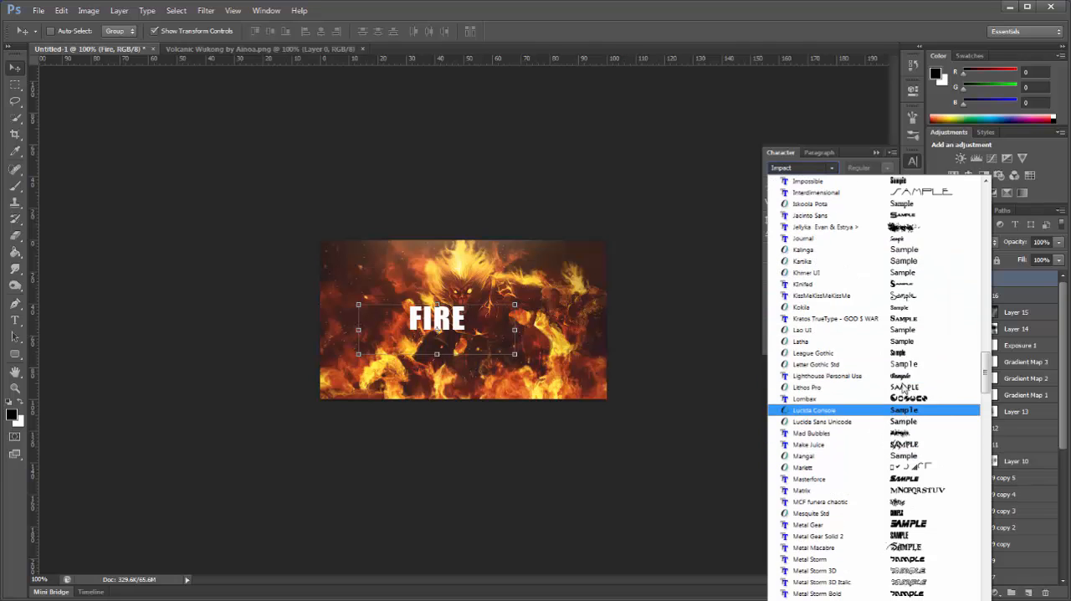
pyautogui.click(798, 170)
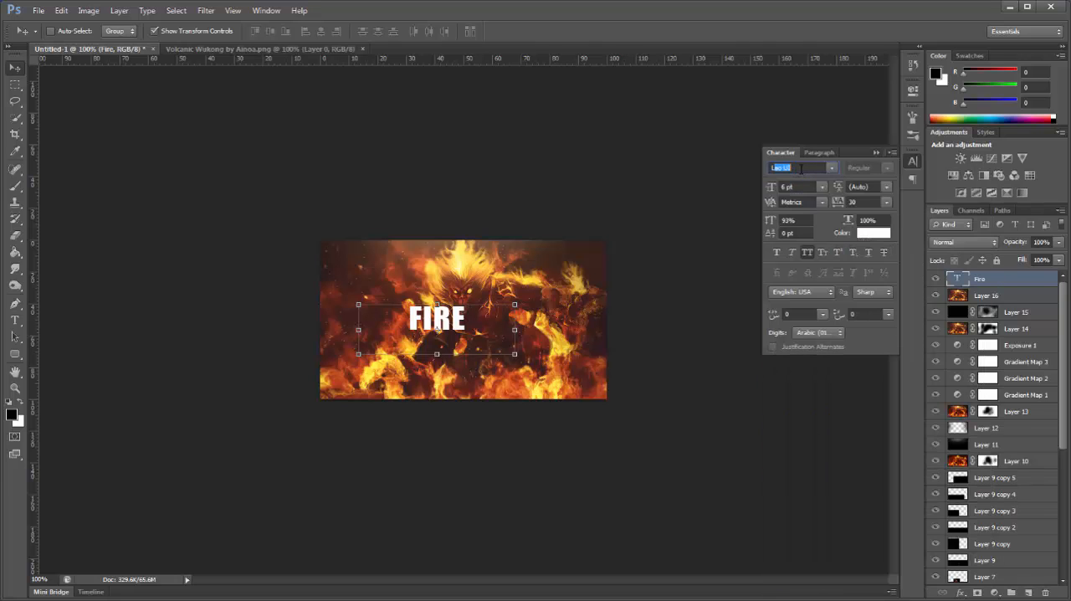
pyautogui.click(832, 169)
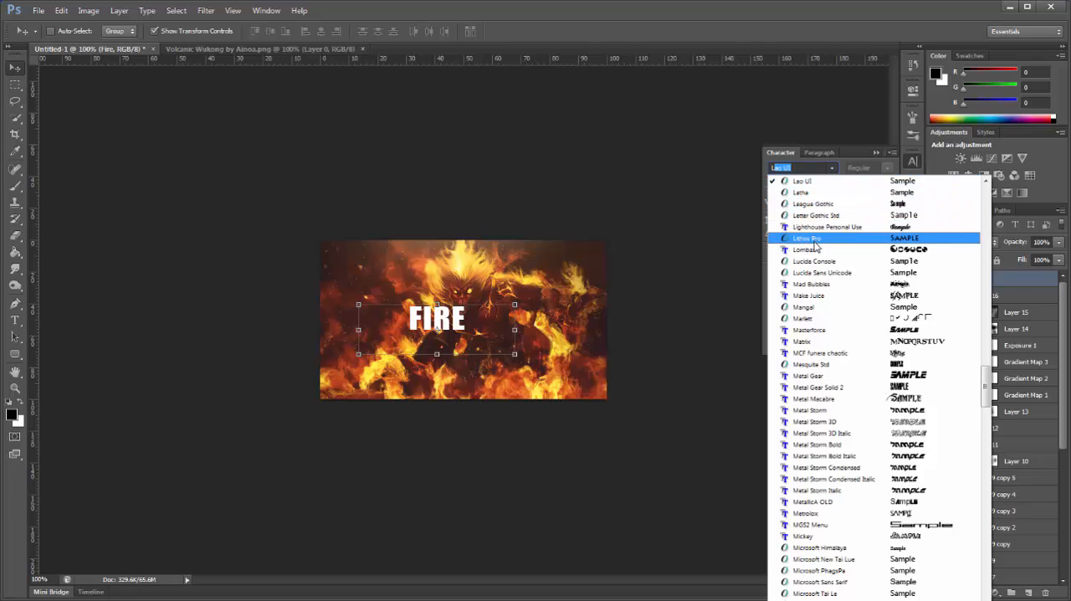
pyautogui.click(821, 203)
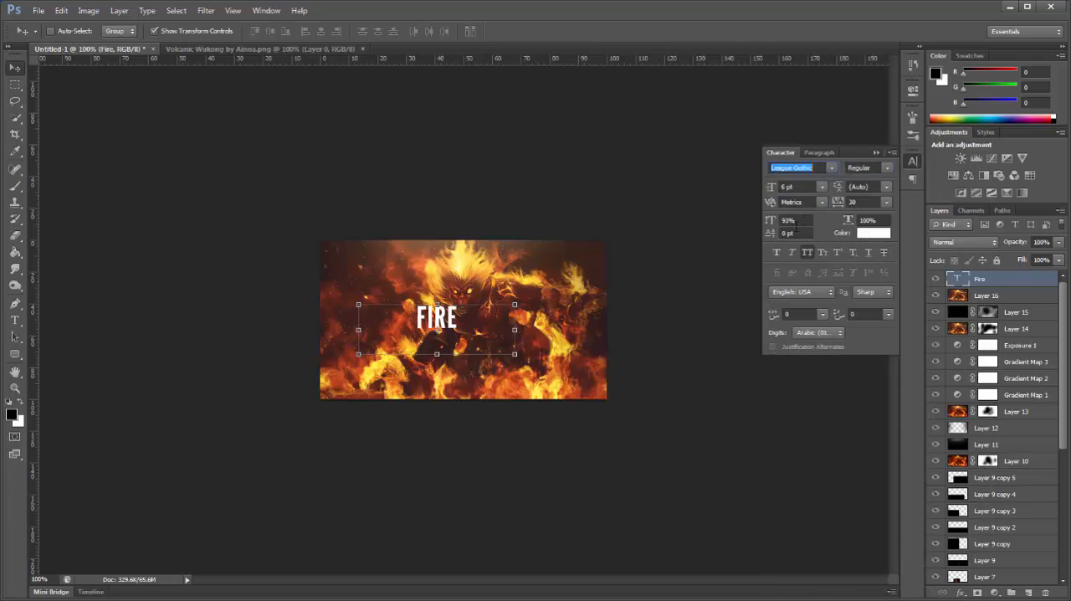
# Step: Set the tracking of the "Fire" text to 200 to space out its letters
pyautogui.click(862, 200)
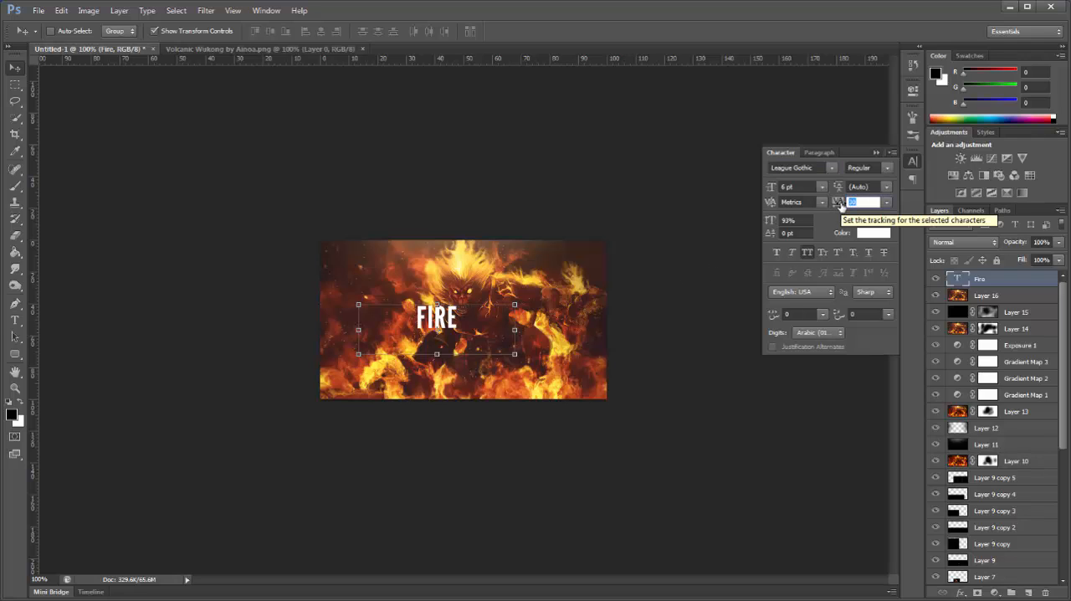
pyautogui.write('-')
pyautogui.press('Return')
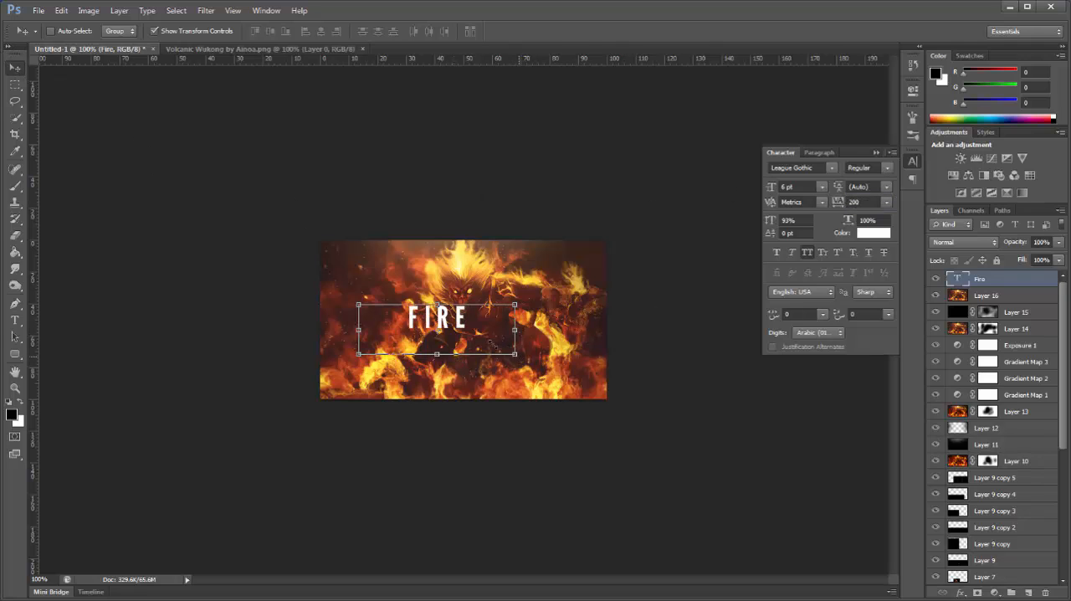
# Step: Scale the "FIRE" text down to about 58% over the figure's arm and keep it in all caps
pyautogui.moveTo(516, 355); pyautogui.dragTo(442, 345)
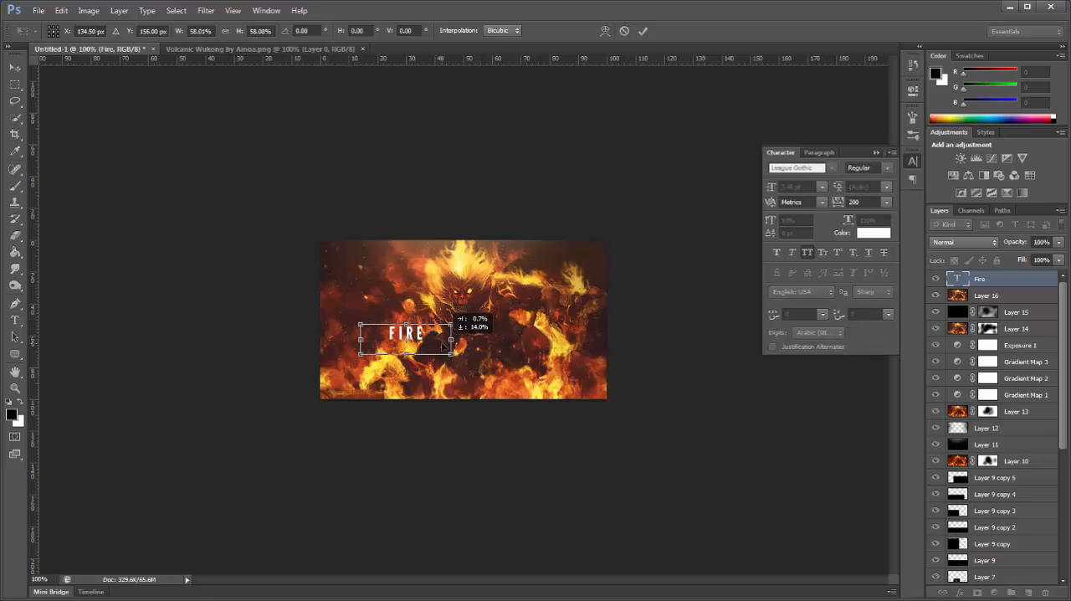
pyautogui.click(15, 67)
pyautogui.click(511, 236)
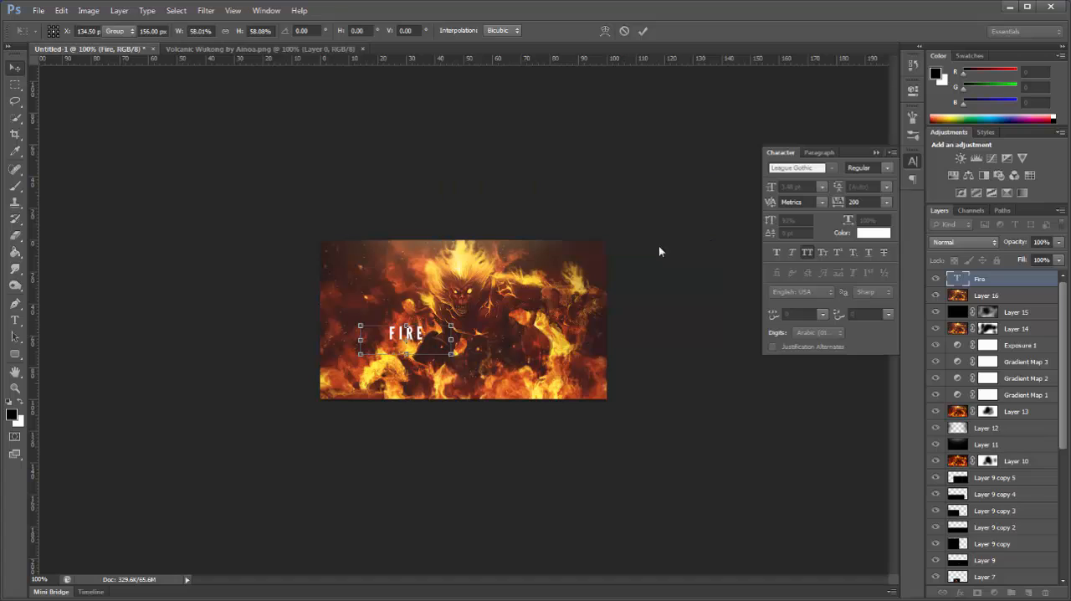
pyautogui.click(807, 252)
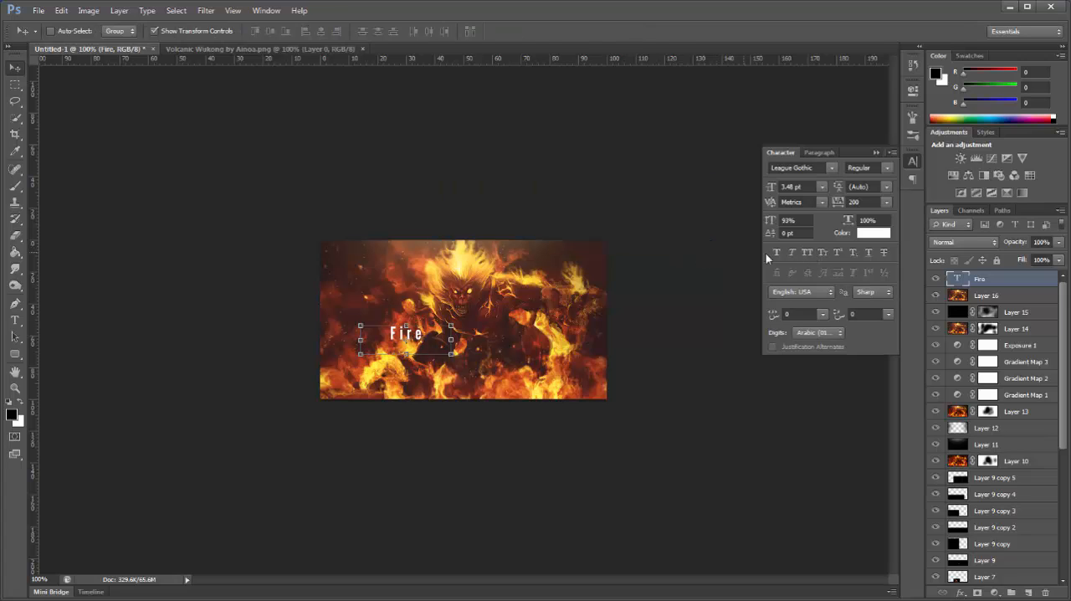
pyautogui.click(807, 254)
# Step: Shrink the "FIRE" text further to about 85%, bringing its size to about 2.98 pt
pyautogui.click(450, 355)
pyautogui.moveTo(437, 347); pyautogui.dragTo(438, 349)
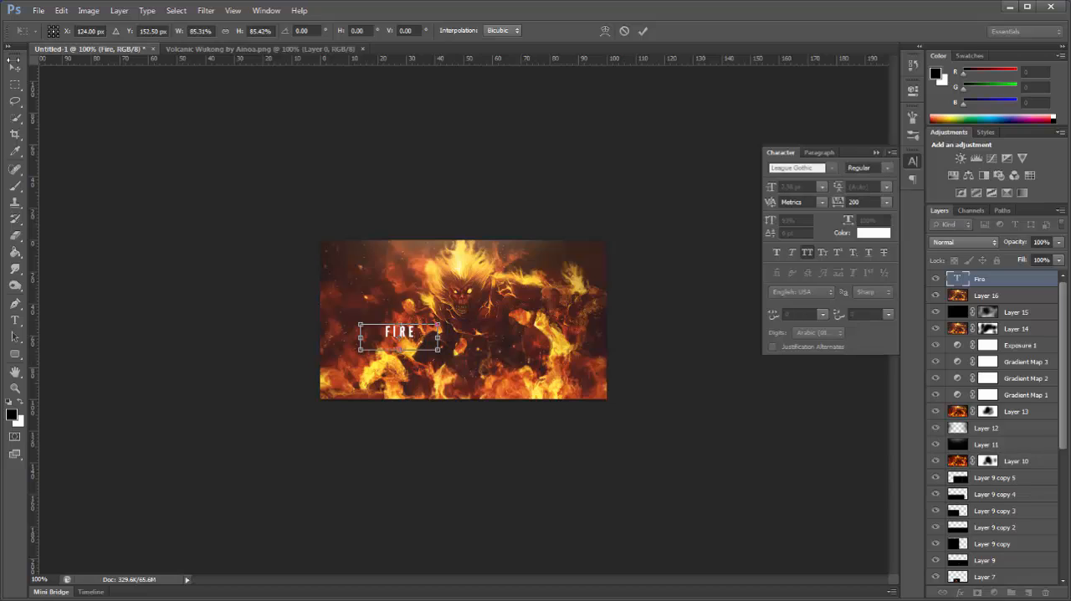
pyautogui.click(15, 68)
pyautogui.click(510, 235)
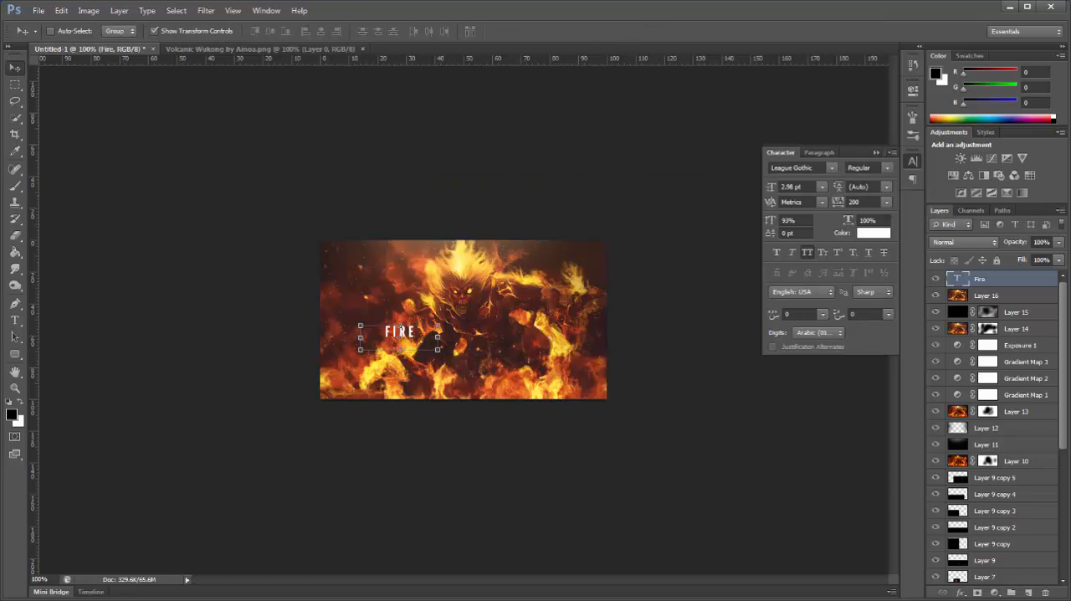
# Step: Add a text box reading "DEAMON" below "FIRE" and scale it down to about 39%
pyautogui.click(15, 321)
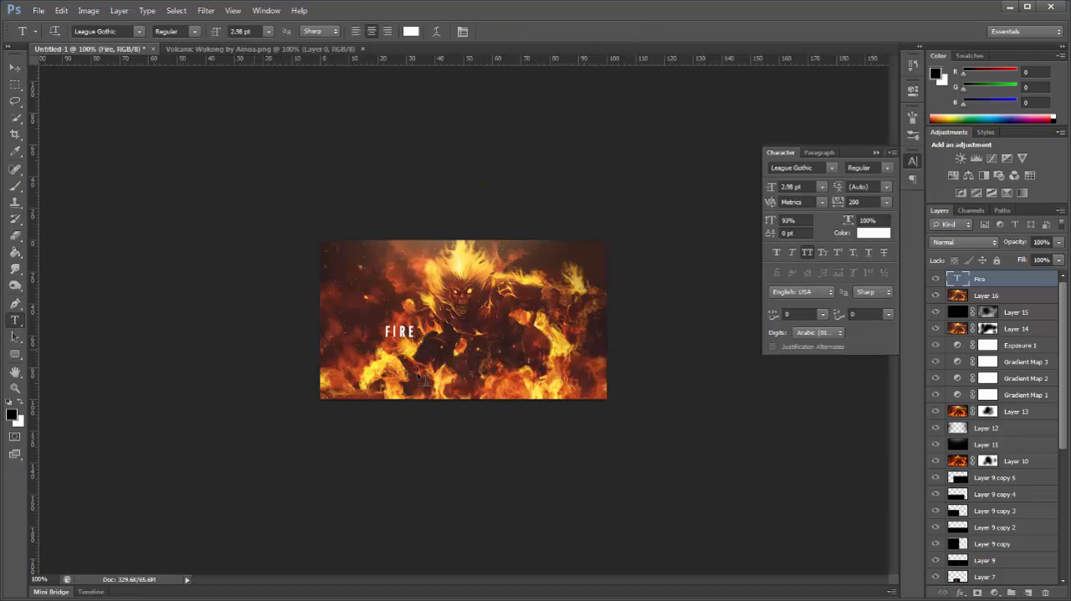
pyautogui.moveTo(371, 347); pyautogui.dragTo(594, 384)
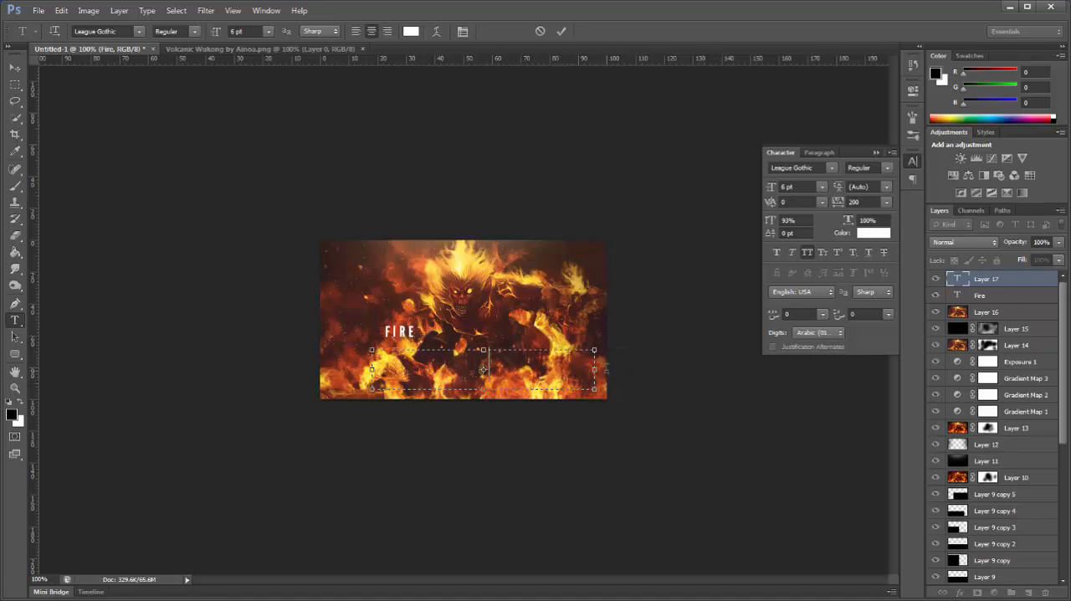
pyautogui.write('DEAMON')
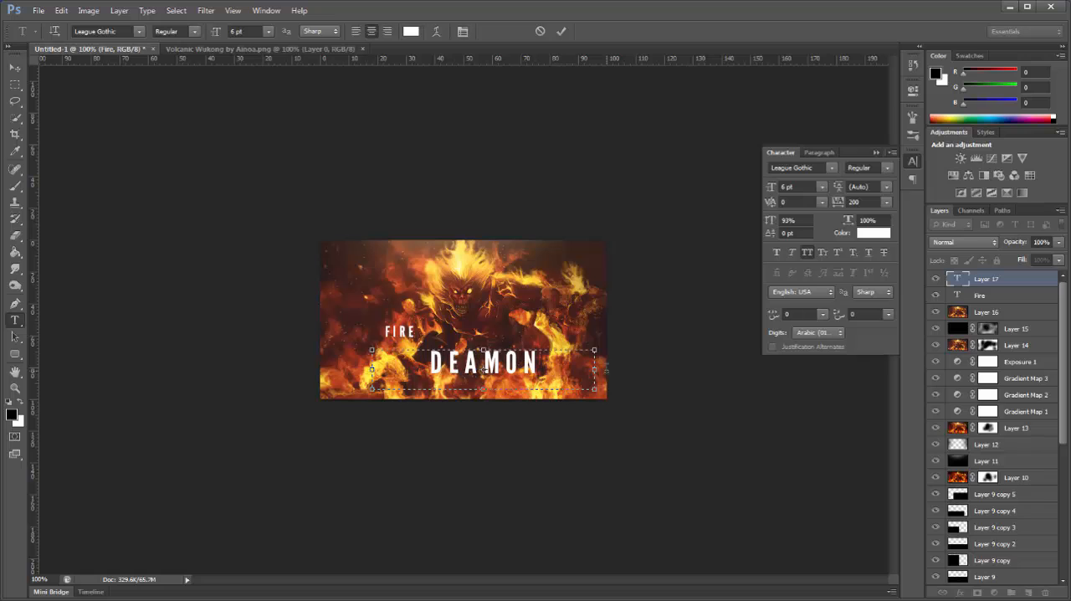
pyautogui.click(15, 69)
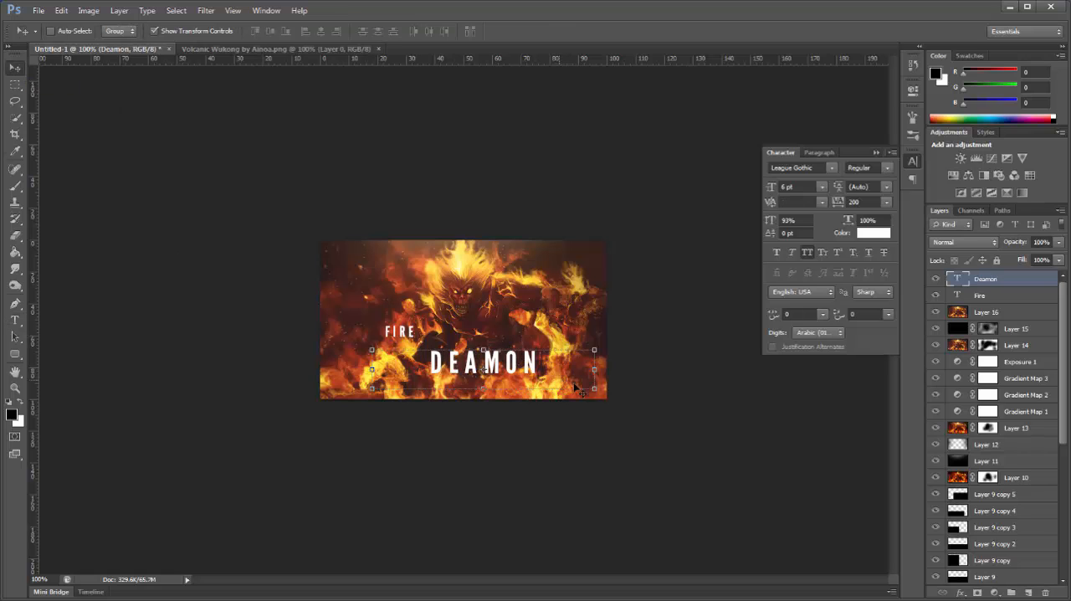
pyautogui.moveTo(595, 389); pyautogui.dragTo(458, 361)
pyautogui.click(14, 321)
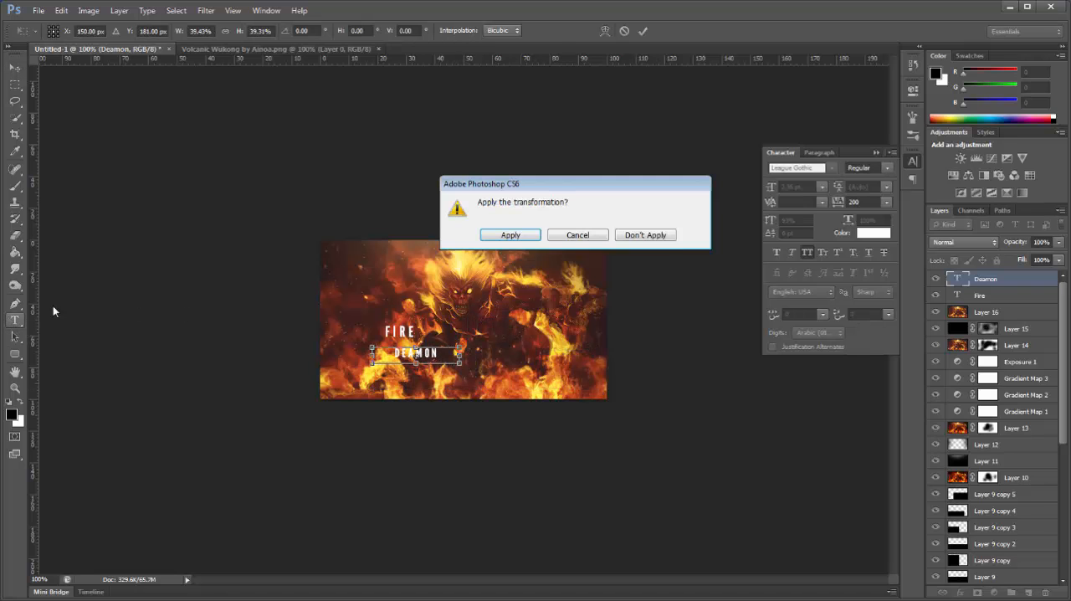
pyautogui.click(508, 234)
# Step: Replace the "DEAMON" wording below "FIRE" with "Hades Tutorials"
pyautogui.doubleClick(430, 352)
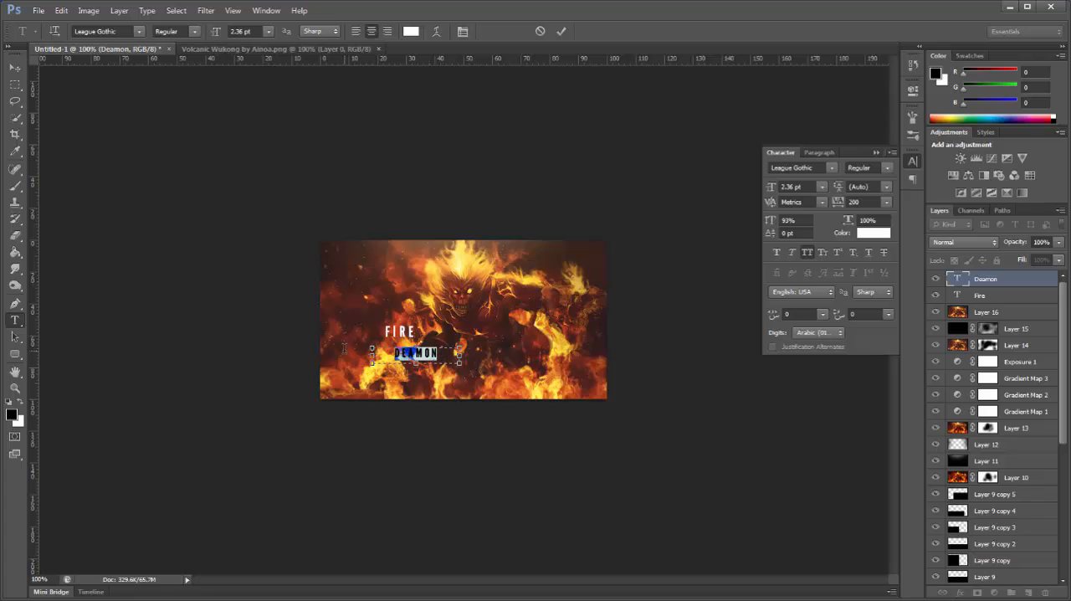
pyautogui.click(348, 332)
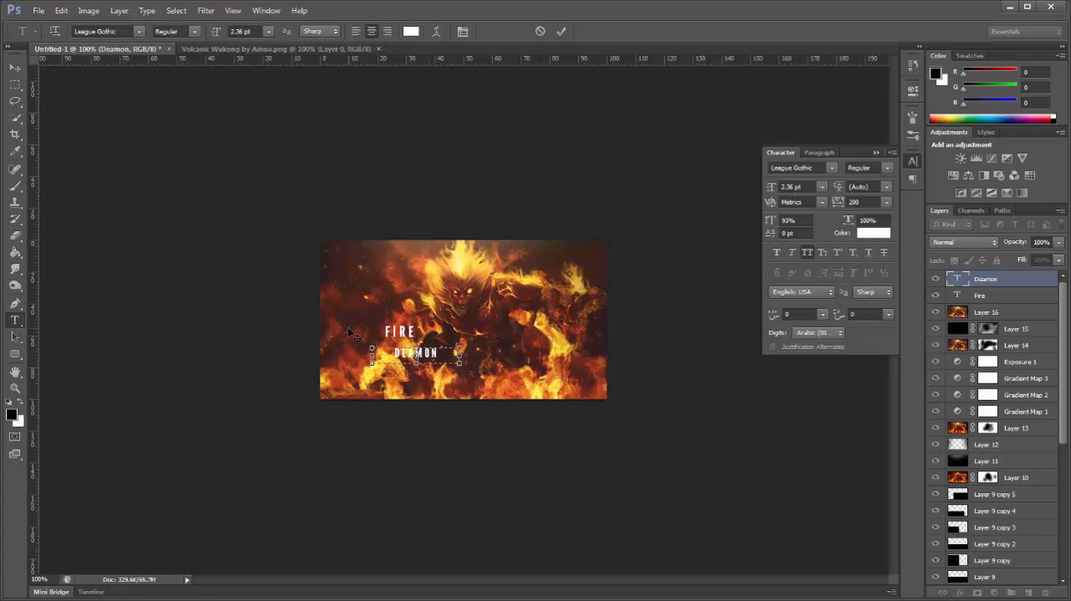
pyautogui.hotkey('ctrl', 'a')
pyautogui.write('HADES TUTORIals')
pyautogui.click(15, 67)
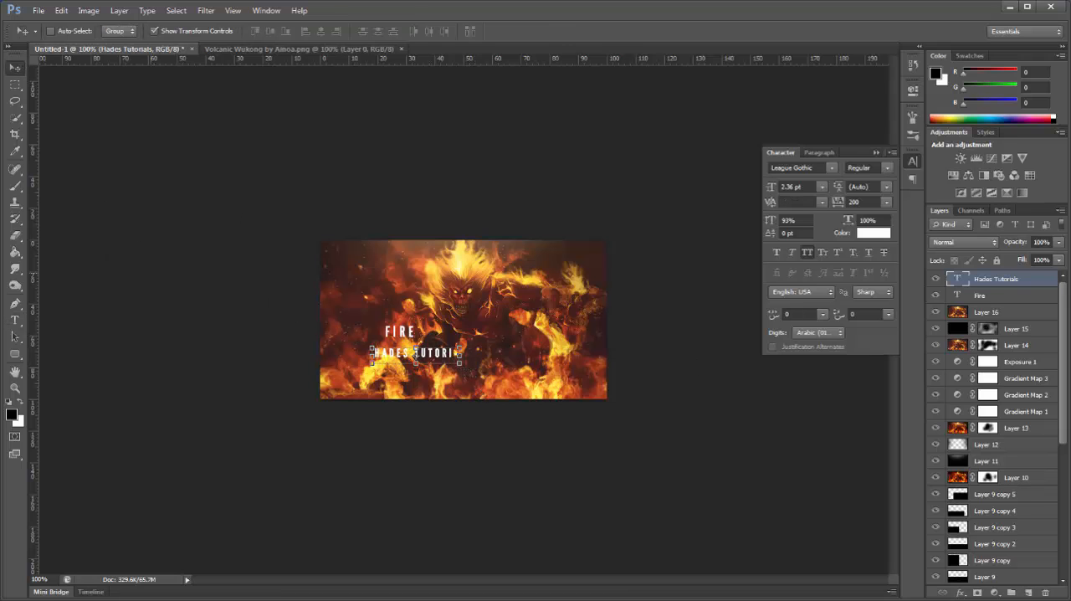
# Step: Enlarge the "Hades Tutorials" text box to fit the whole line and set its font size to 1.36 pt
pyautogui.click(14, 319)
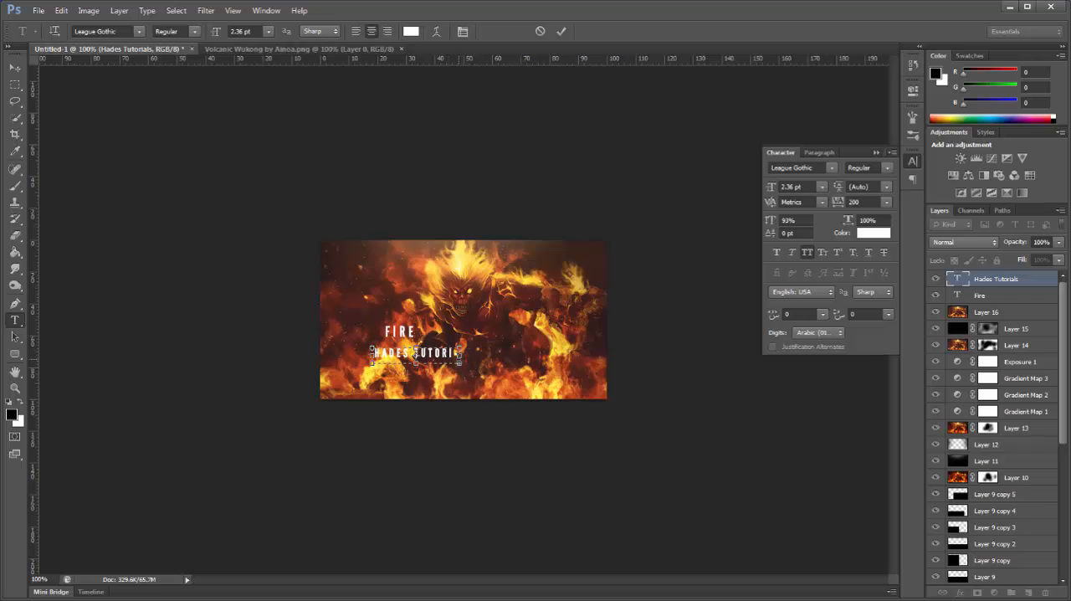
pyautogui.moveTo(459, 365); pyautogui.dragTo(481, 361)
pyautogui.click(12, 73)
pyautogui.click(791, 187)
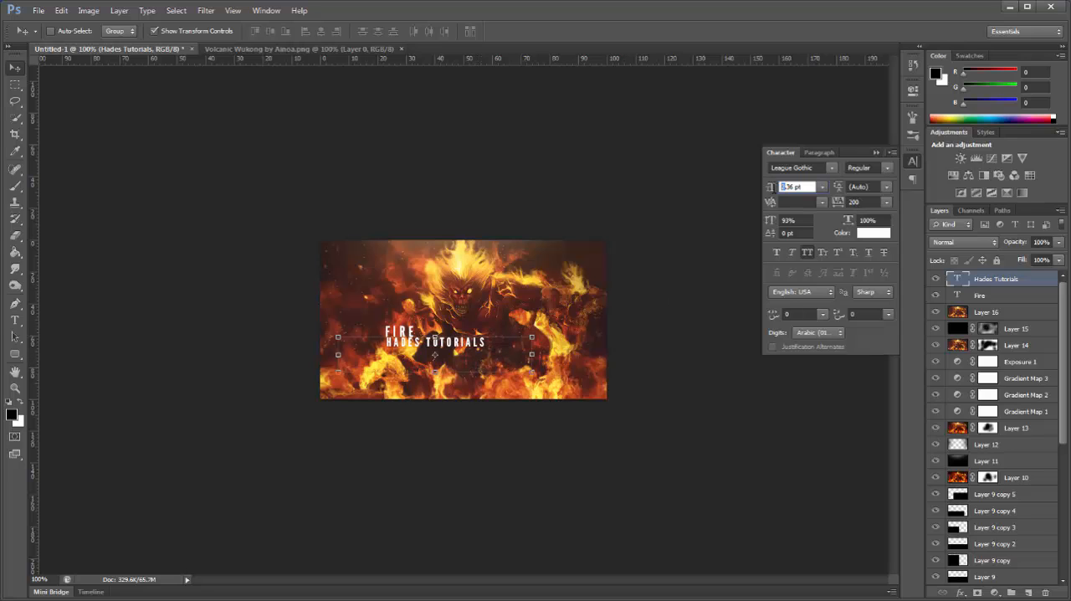
pyautogui.press('Return')
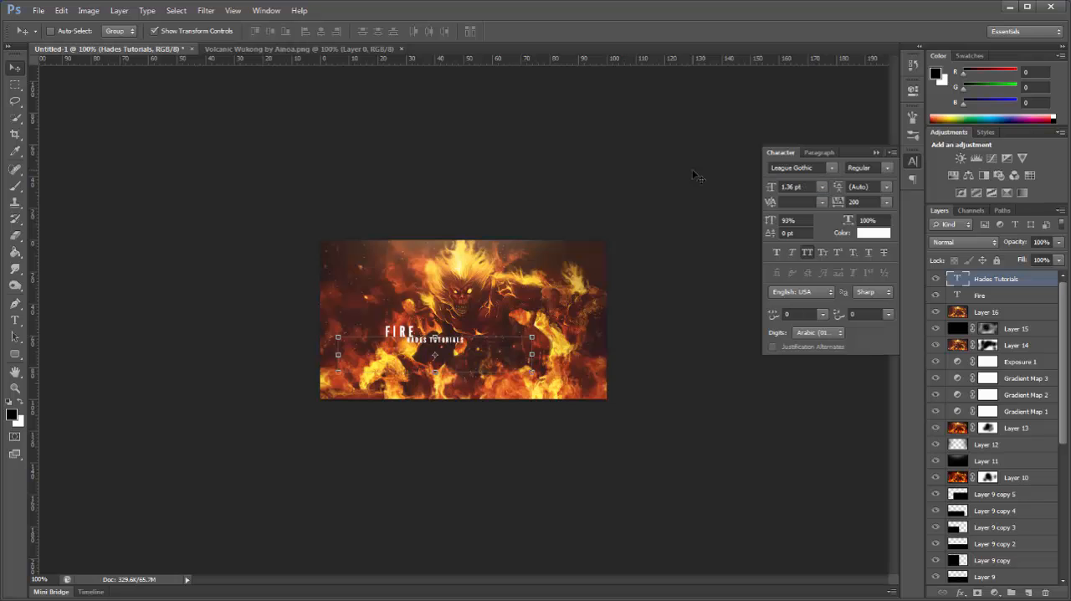
# Step: Hide the transform controls and move "Hades Tutorials" directly under "FIRE" so their left edges align
pyautogui.click(208, 33)
pyautogui.scroll(3, 513, 428)
pyautogui.scroll(6, 513, 429)
pyautogui.moveTo(428, 369); pyautogui.dragTo(331, 369)
pyautogui.click(232, 10)
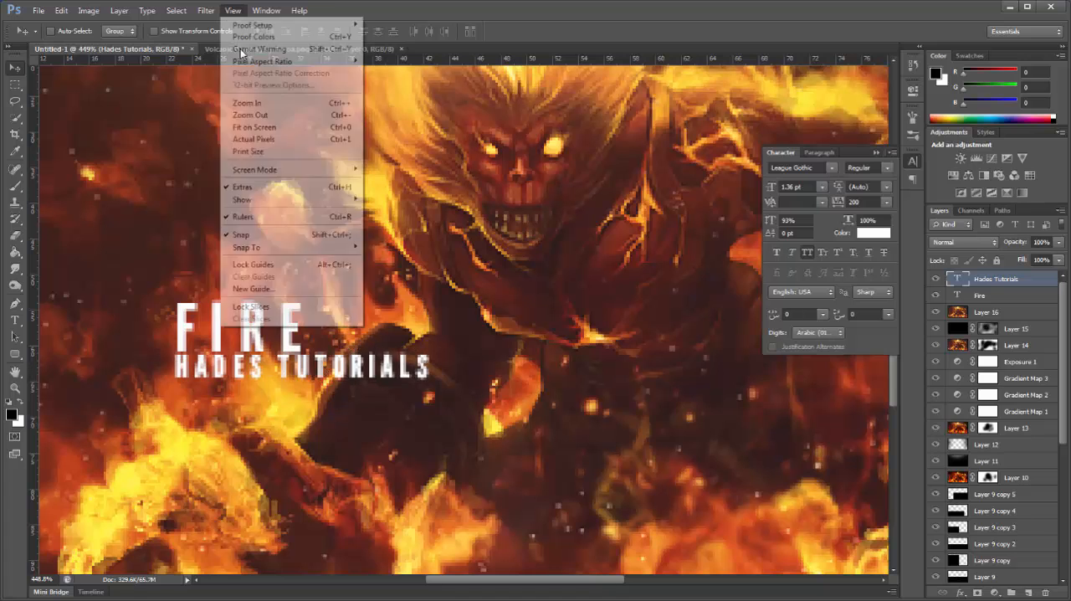
pyautogui.click(263, 141)
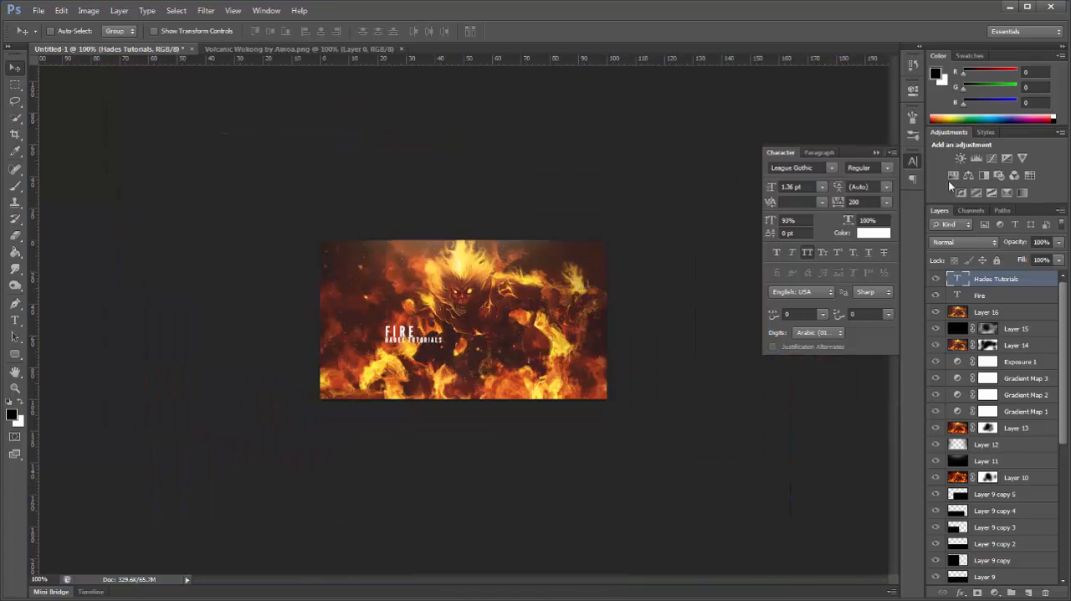
pyautogui.click(912, 161)
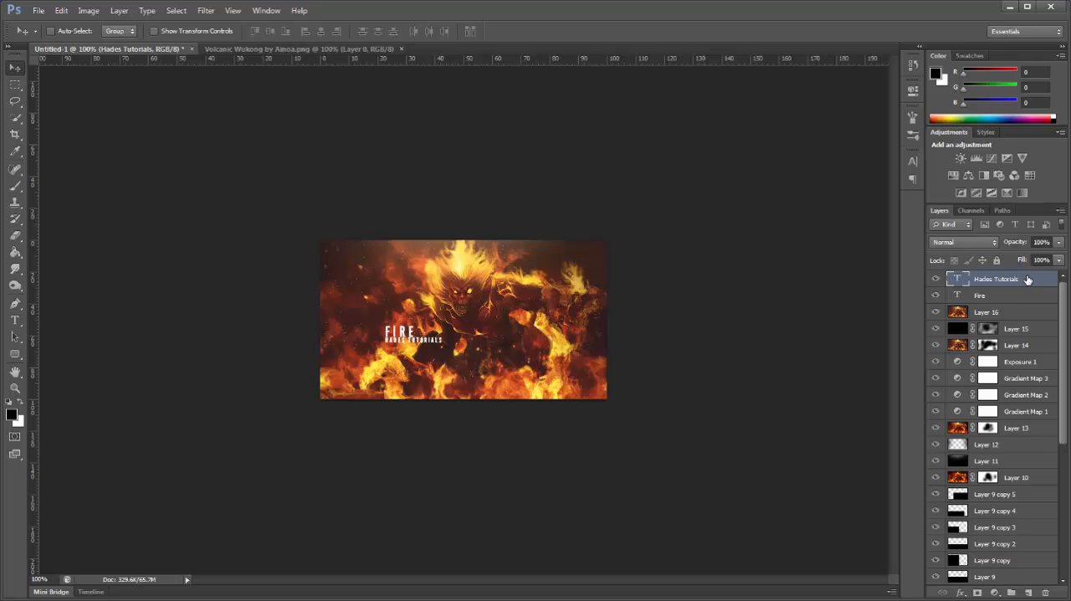
# Step: Add a Gradient Overlay to the "Hades Tutorials" text with its first color stop set to yellow ffee72 sampled from the flaming hair
pyautogui.doubleClick(1028, 279)
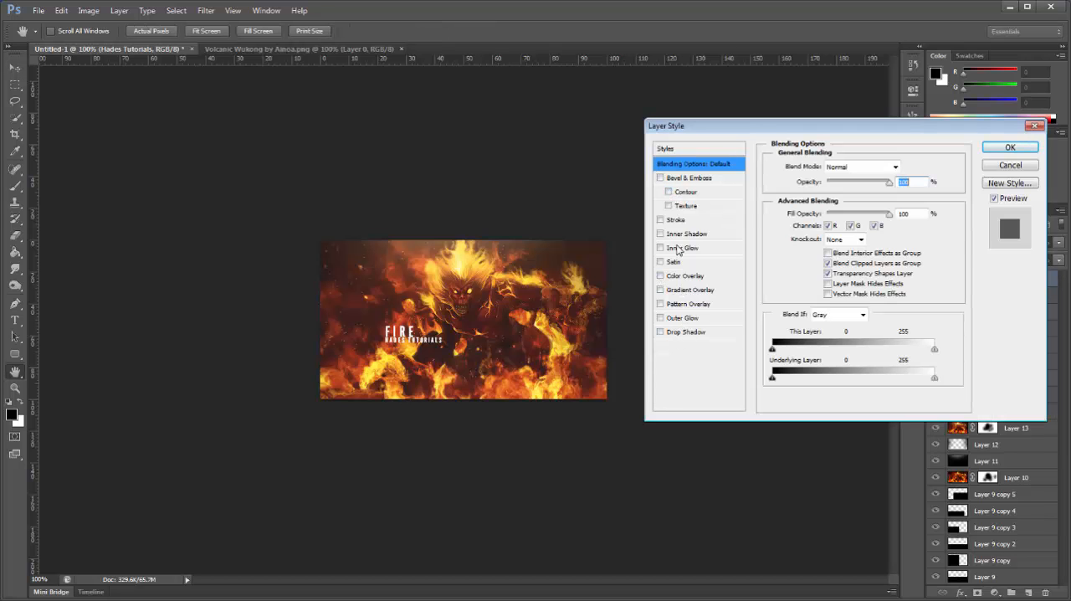
pyautogui.click(685, 290)
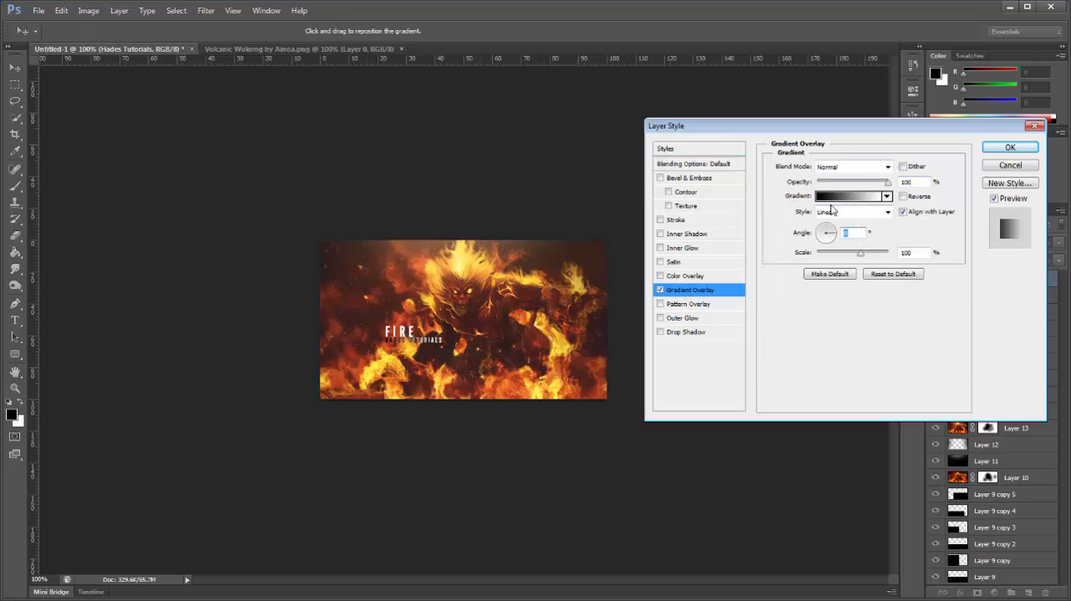
pyautogui.click(833, 197)
pyautogui.click(691, 296)
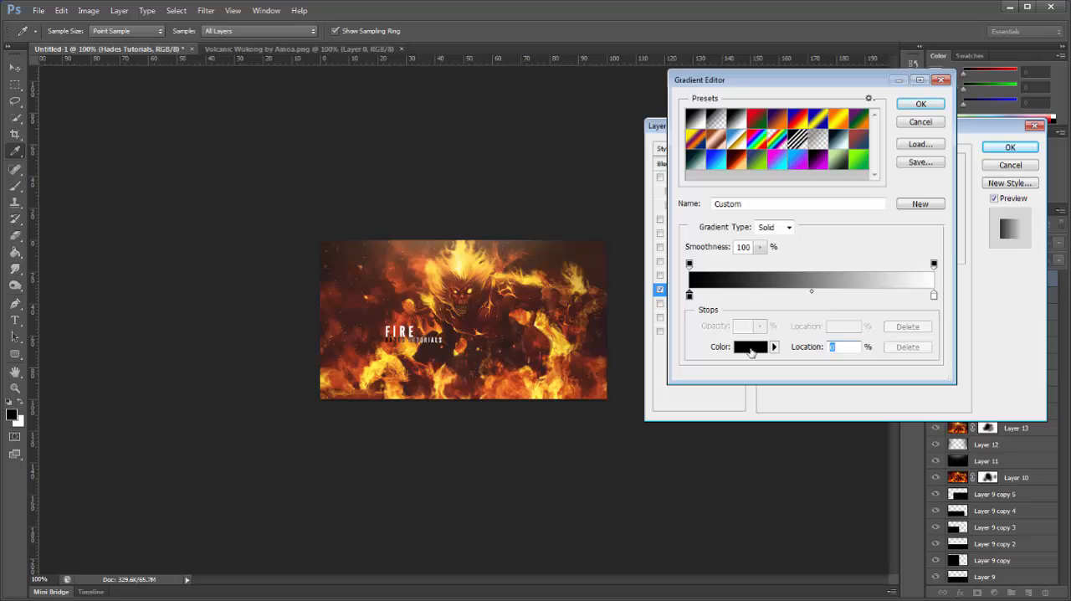
pyautogui.click(751, 347)
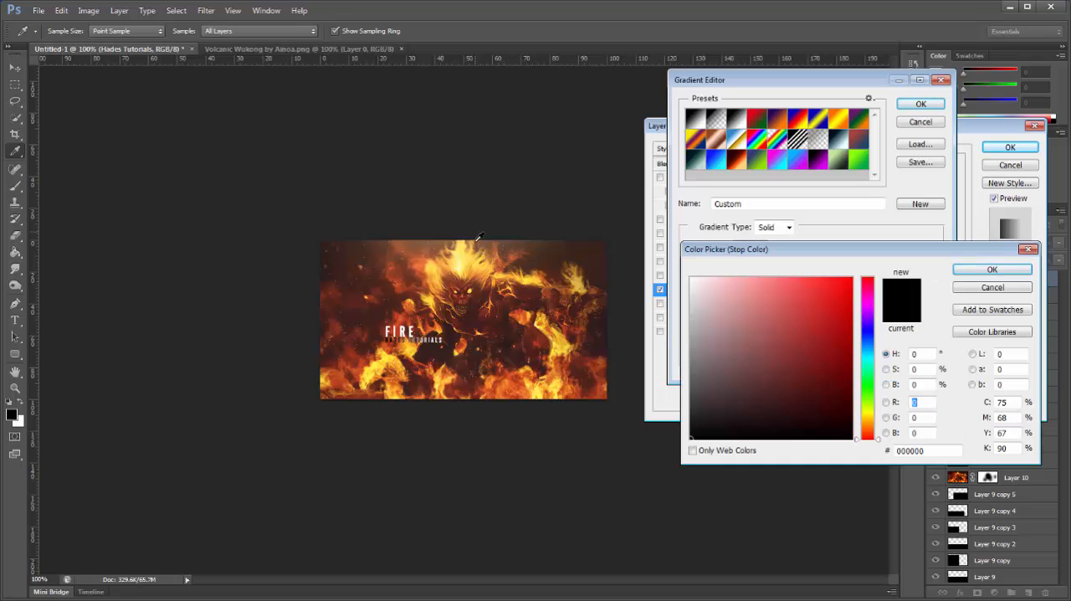
pyautogui.click(449, 259)
pyautogui.click(459, 256)
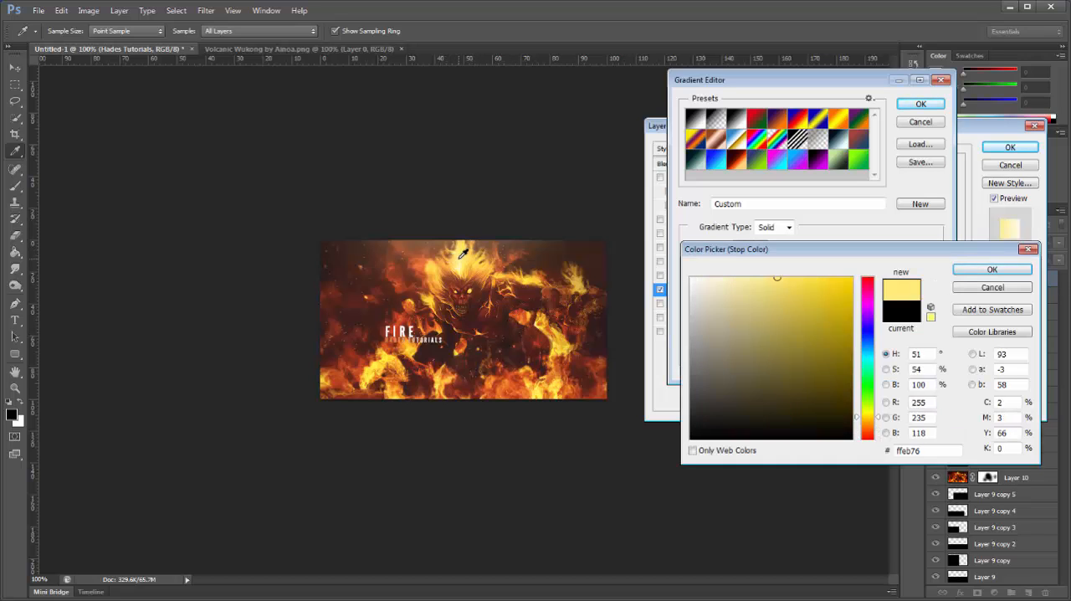
pyautogui.click(469, 260)
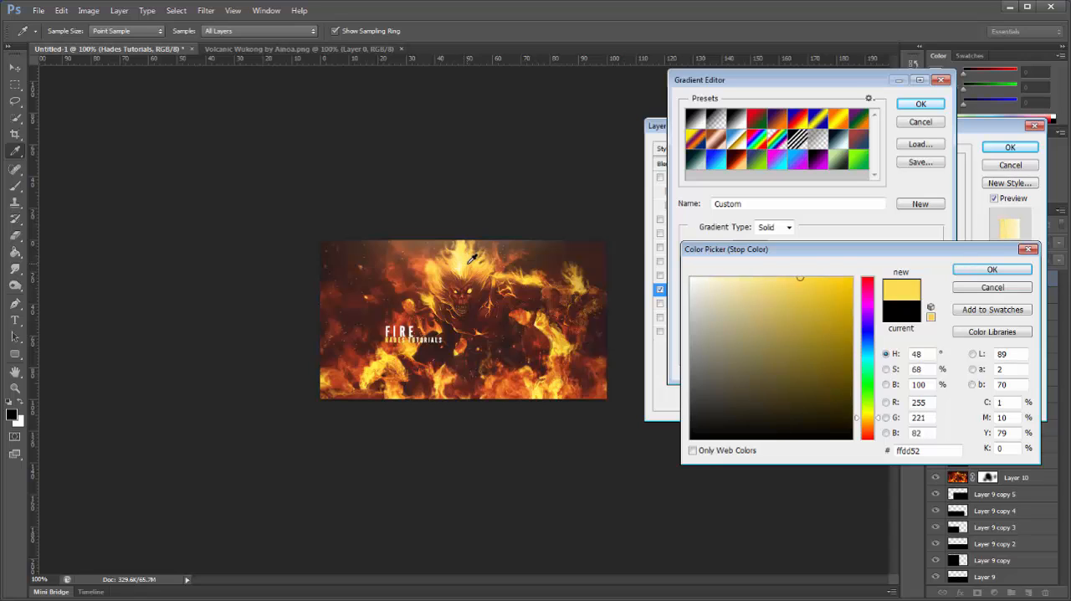
pyautogui.click(471, 267)
pyautogui.click(468, 262)
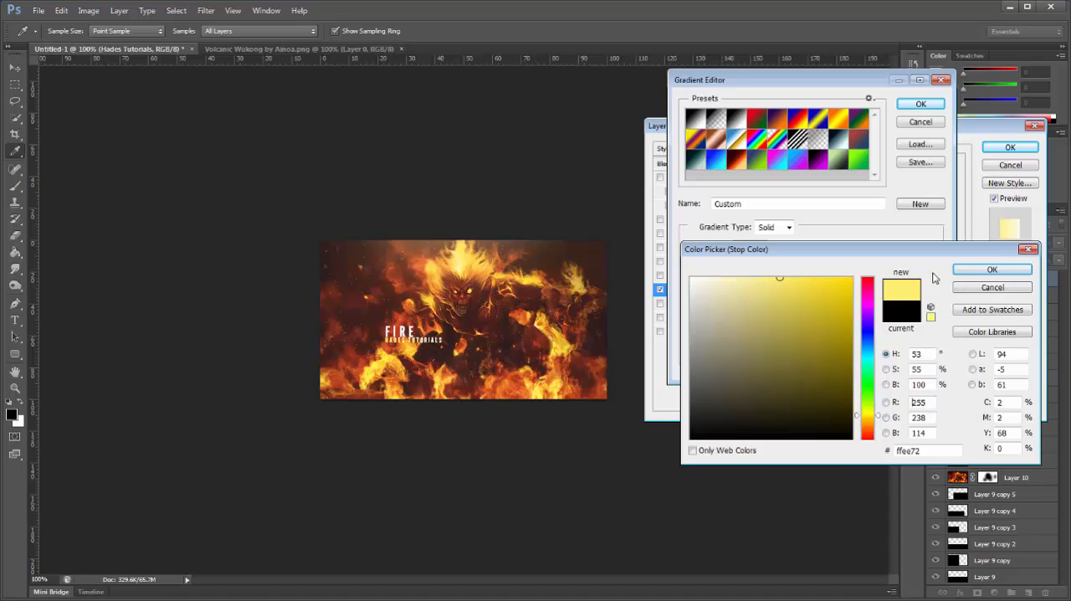
pyautogui.click(992, 270)
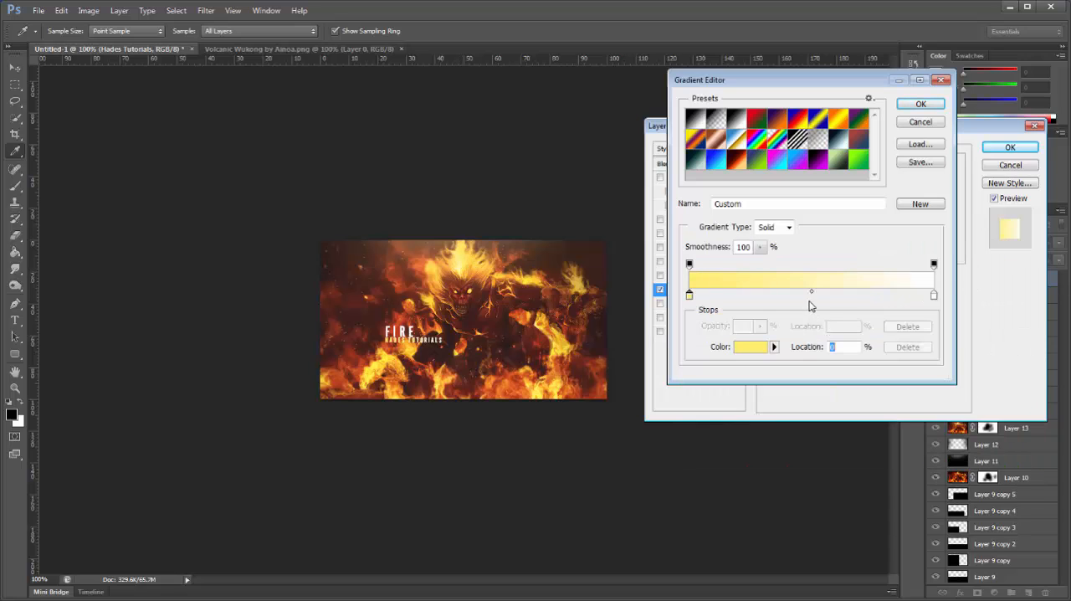
# Step: Set a stop in the middle of the gradient to pale yellow fff9bd sampled from the flaming hair
pyautogui.click(754, 347)
pyautogui.click(463, 263)
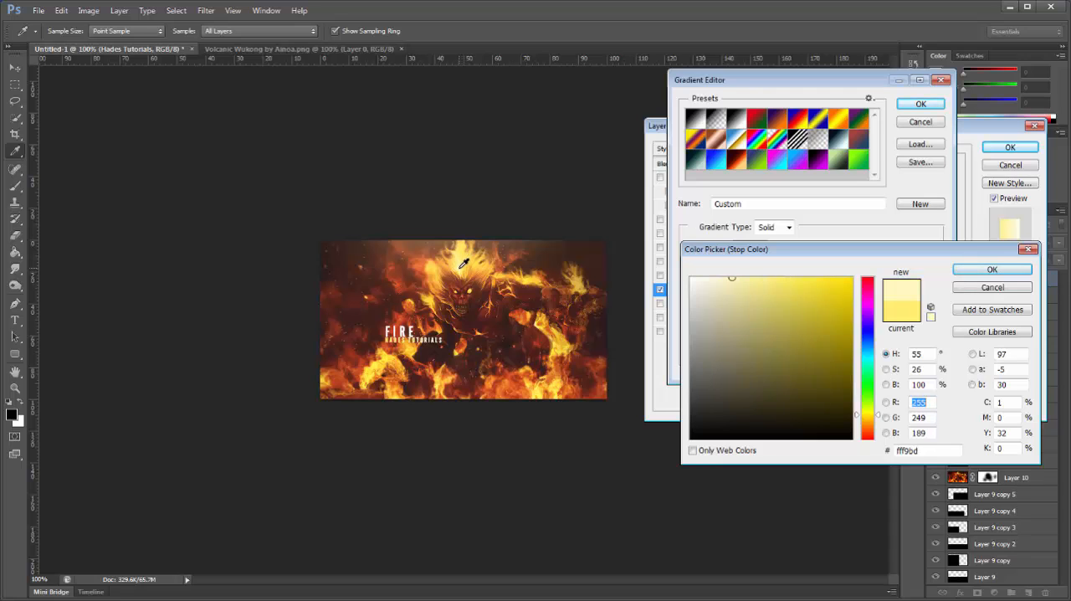
pyautogui.click(992, 269)
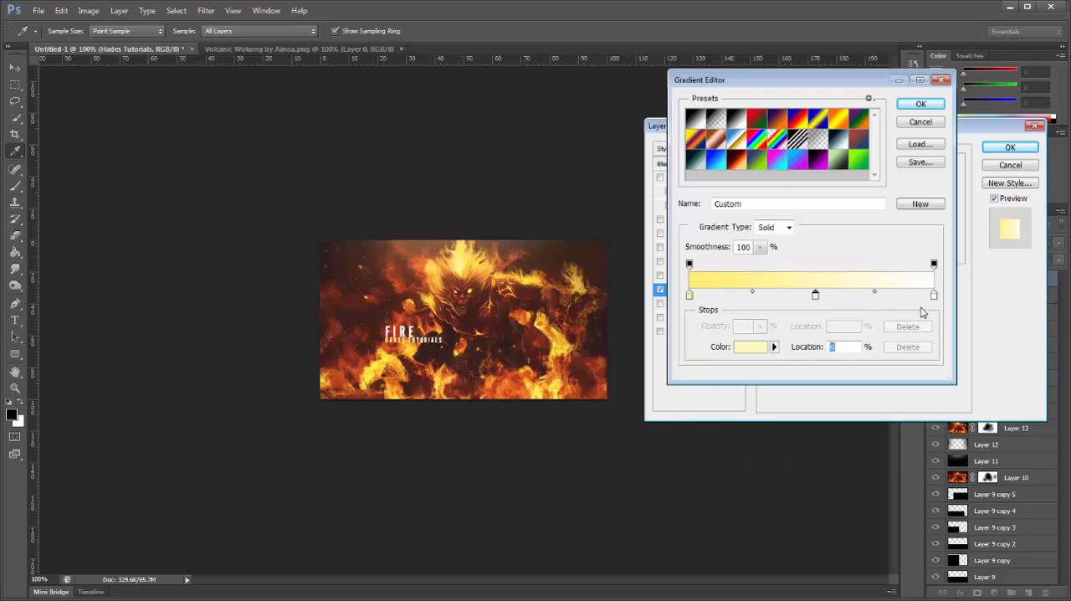
# Step: Set the gradient's end stop to orange c45e37 sampled from the figure and apply the Gradient Overlay to the text
pyautogui.click(931, 297)
pyautogui.click(745, 347)
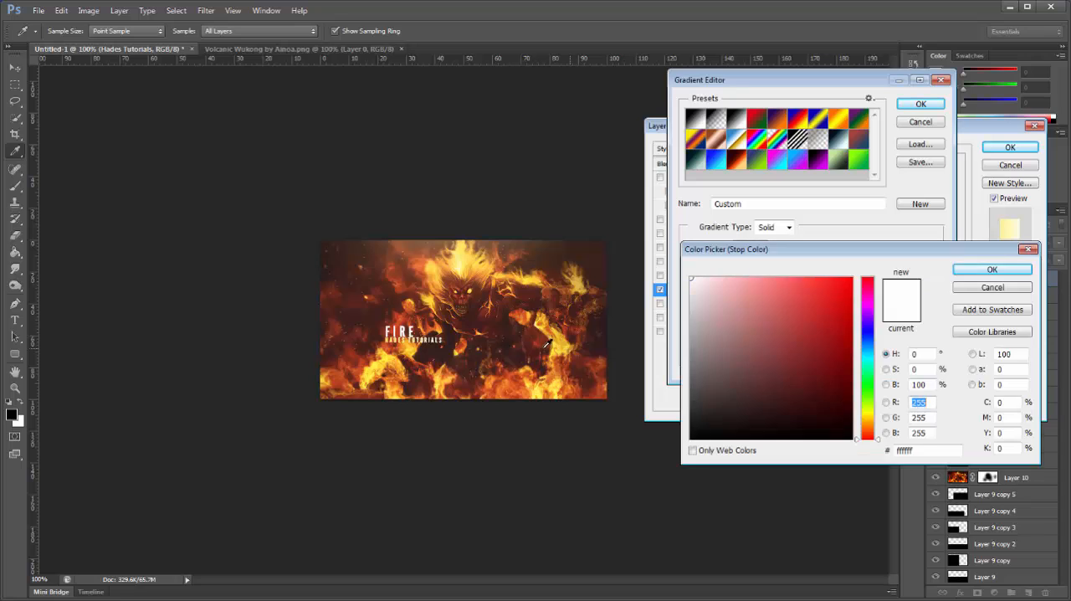
pyautogui.click(466, 325)
pyautogui.click(475, 319)
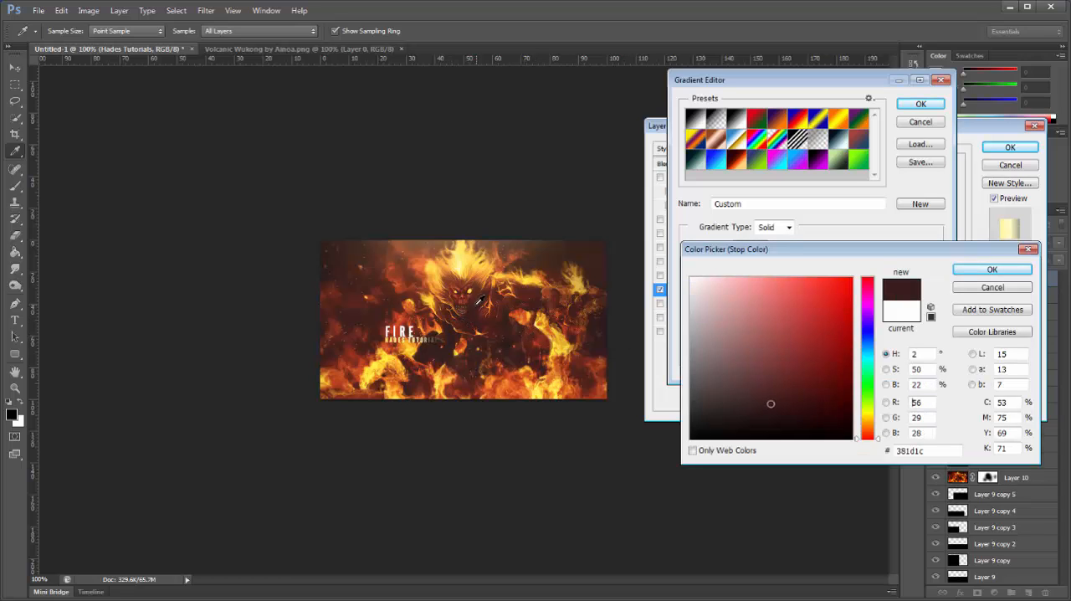
pyautogui.click(477, 297)
pyautogui.click(472, 290)
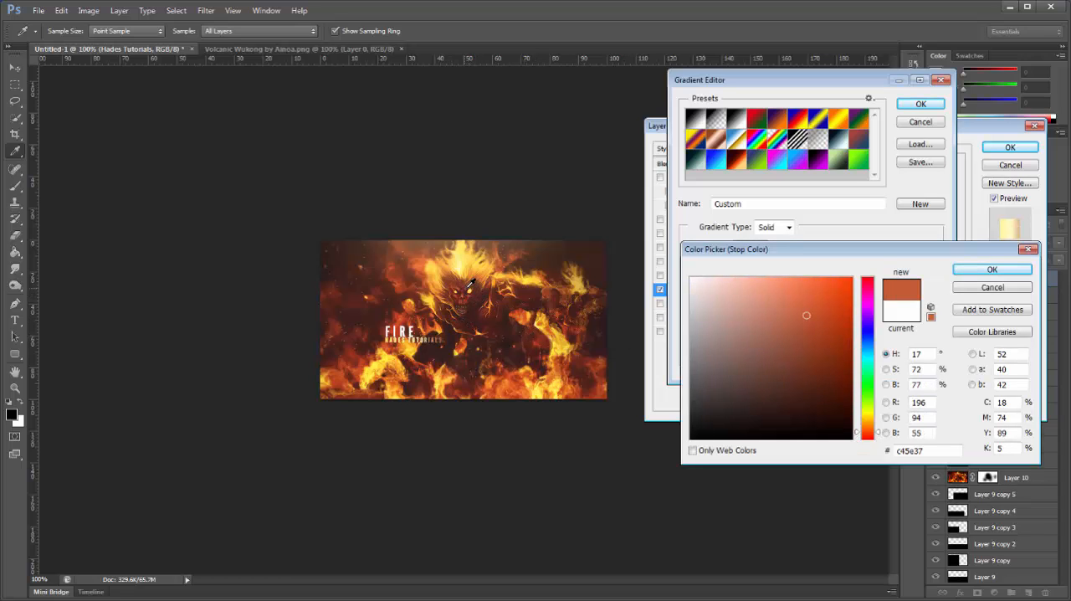
pyautogui.click(992, 269)
pyautogui.click(921, 104)
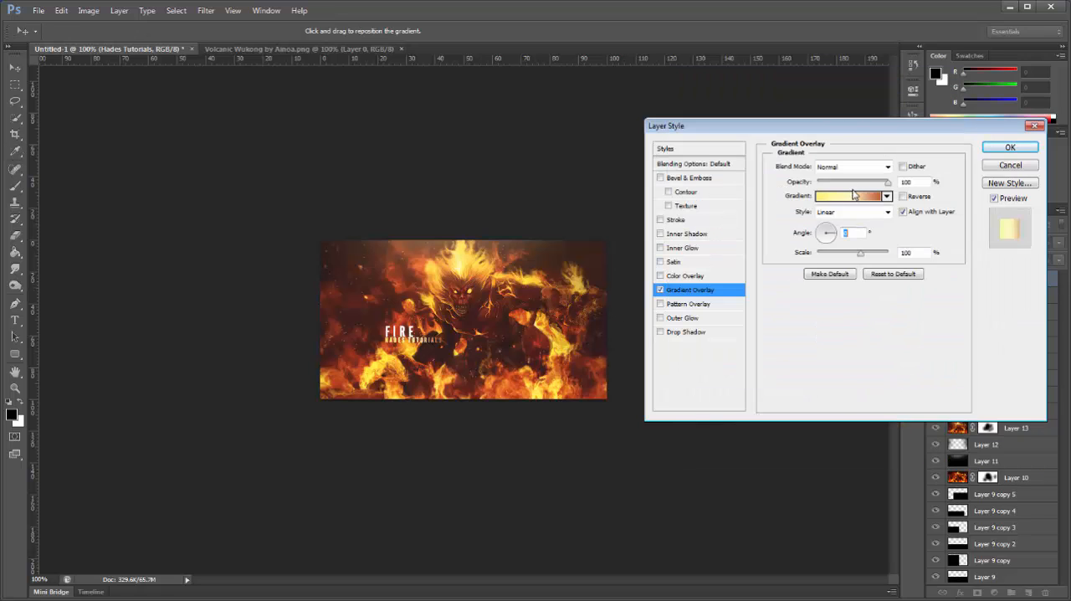
pyautogui.click(1011, 149)
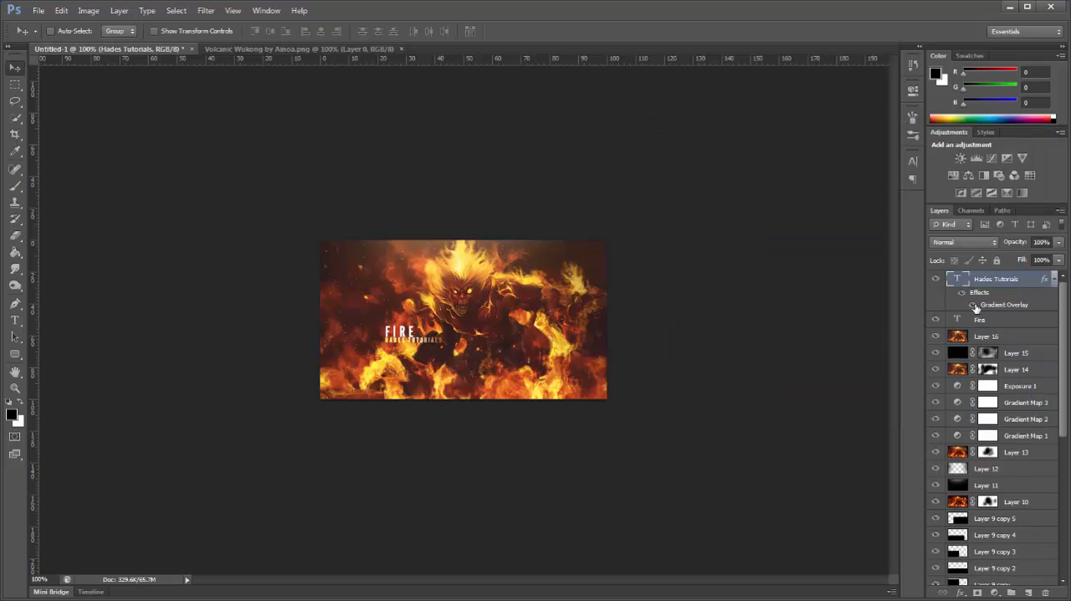
# Step: Copy the layer style from the "Hades Tutorials" text layer and paste it onto the "Fire" text layer
pyautogui.rightClick(1020, 291)
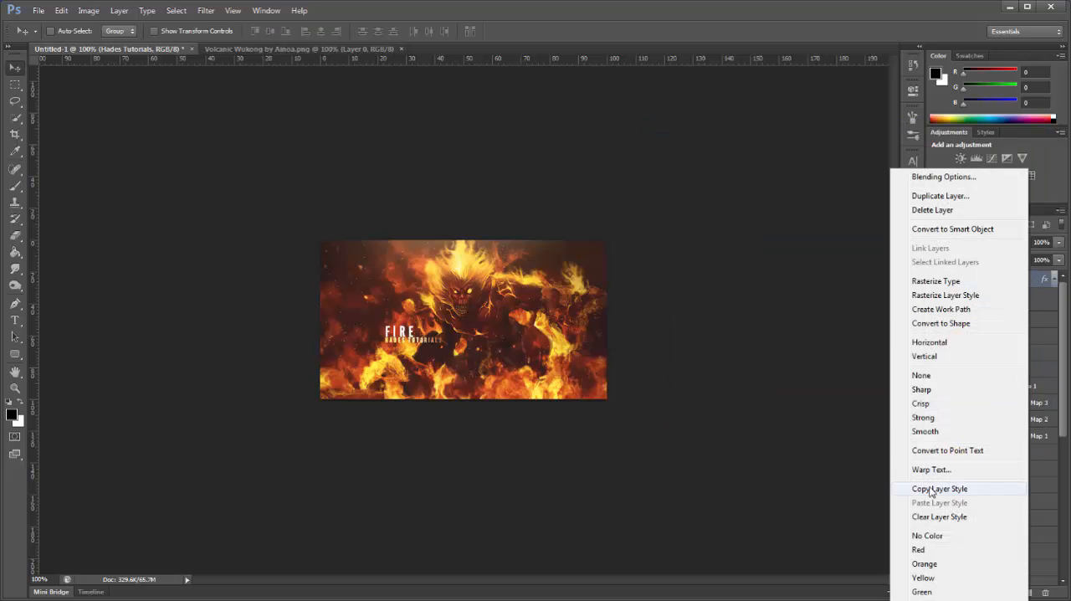
pyautogui.click(937, 489)
pyautogui.click(1013, 325)
pyautogui.rightClick(1013, 325)
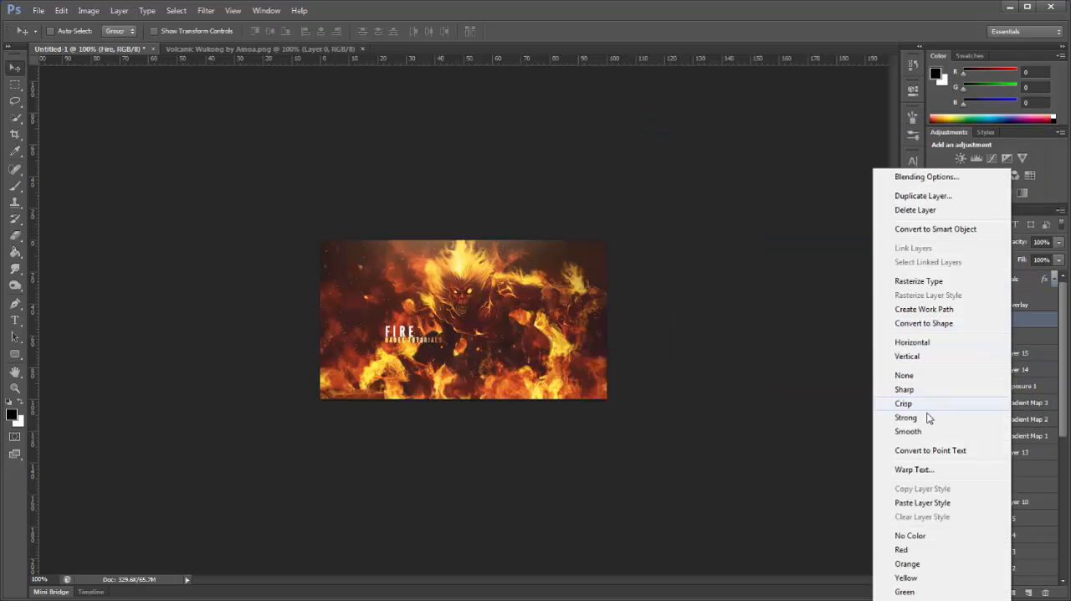
pyautogui.click(926, 503)
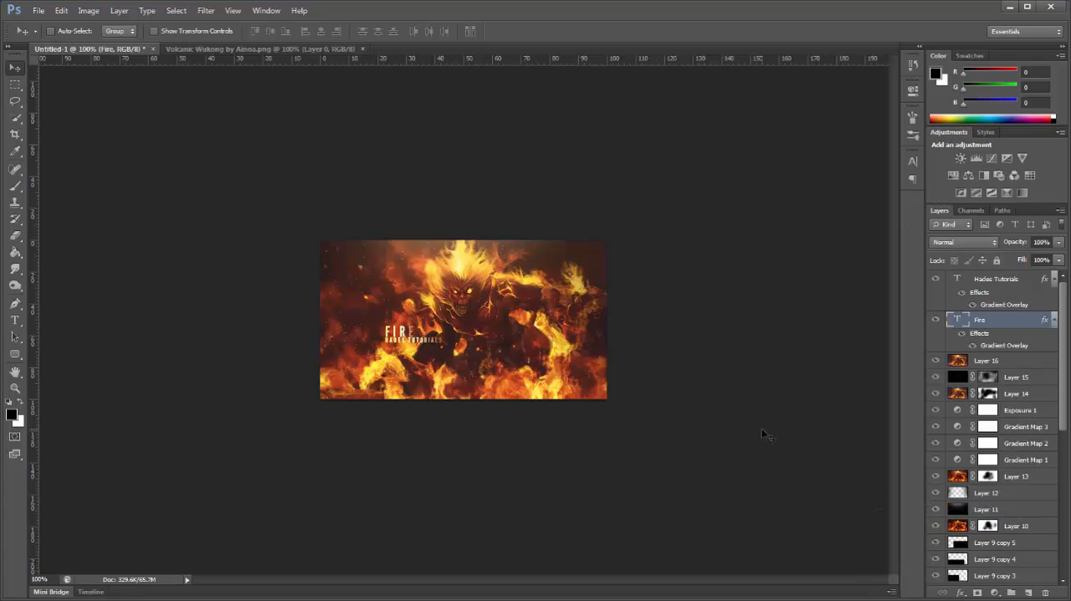
# Step: Change the end stop of the "Fire" text's Gradient Overlay to pale yellow fff8ba sampled from the flaming hair and apply it
pyautogui.doubleClick(998, 347)
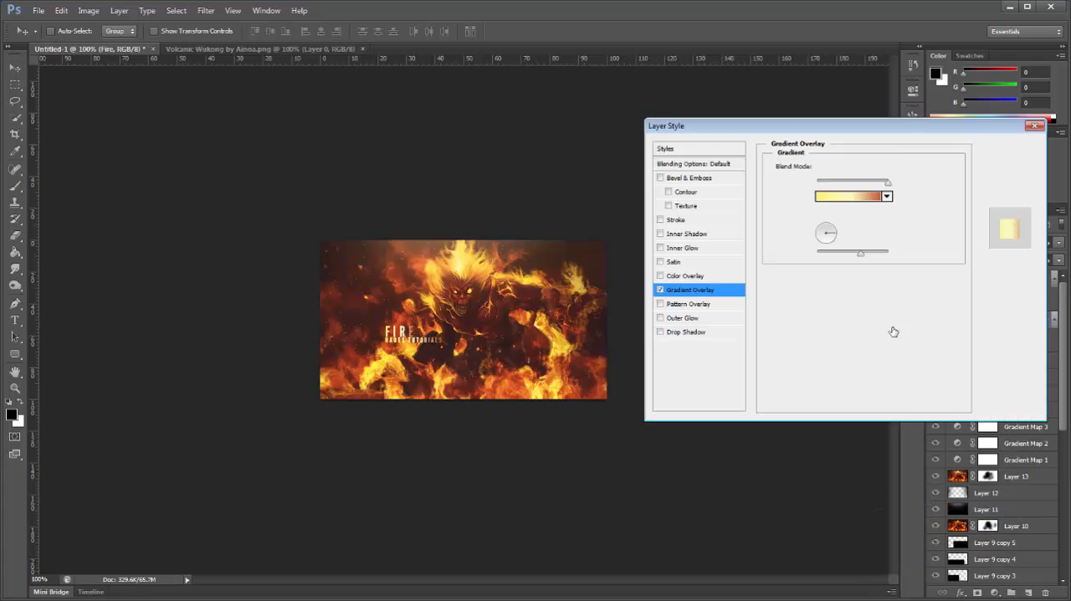
pyautogui.click(843, 197)
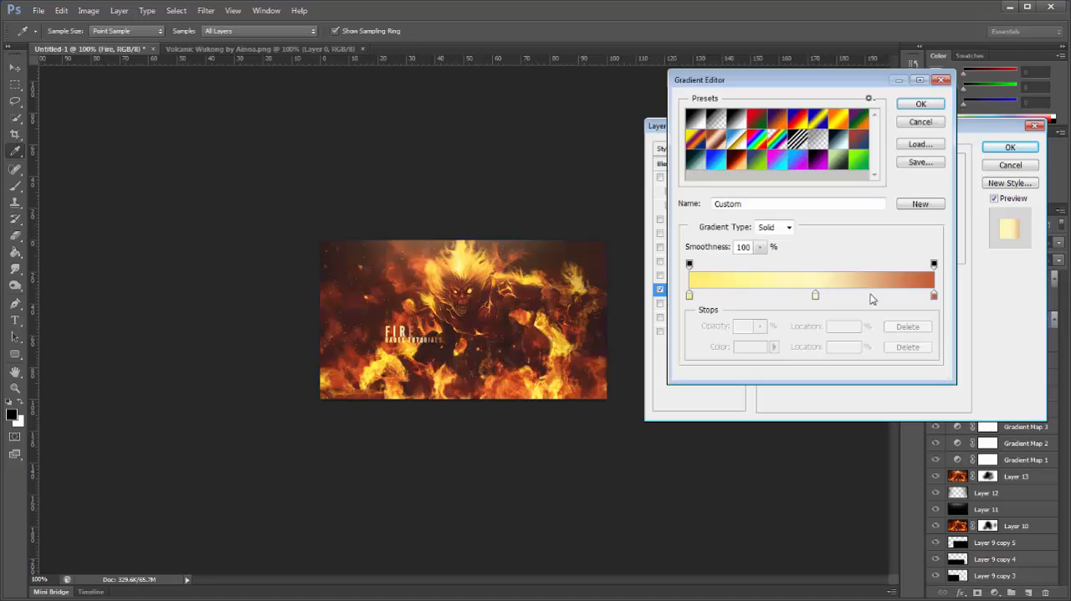
pyautogui.click(934, 294)
pyautogui.click(755, 346)
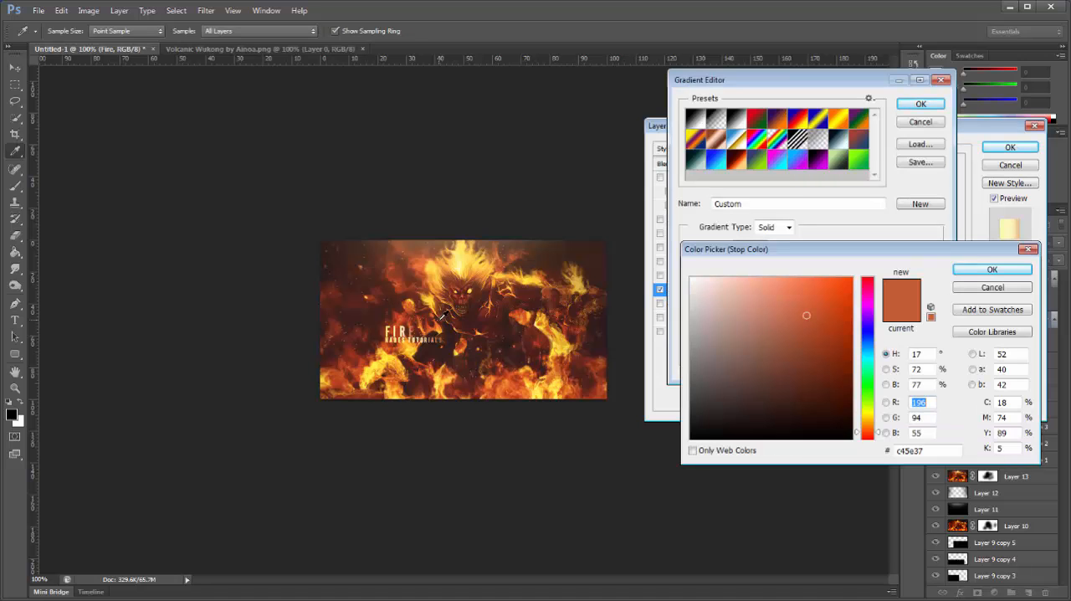
pyautogui.click(463, 260)
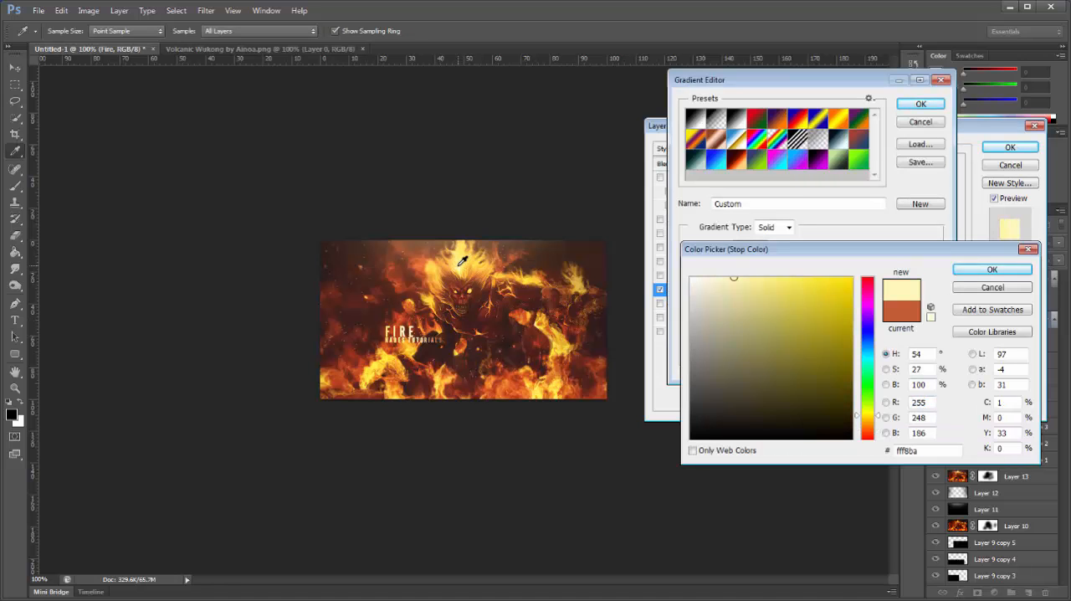
pyautogui.click(995, 270)
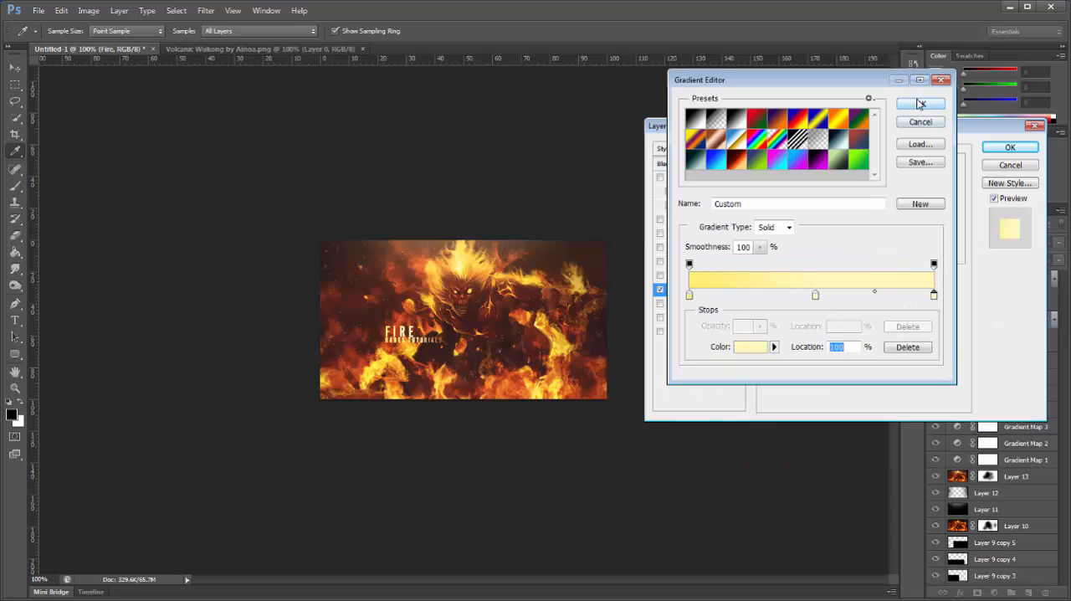
pyautogui.click(920, 104)
pyautogui.click(1010, 146)
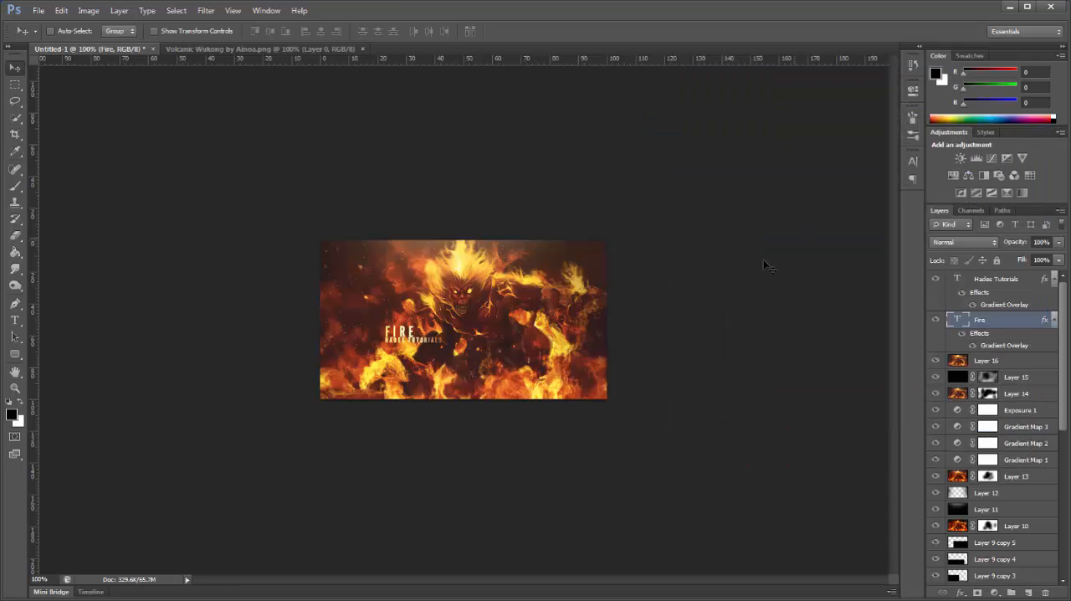